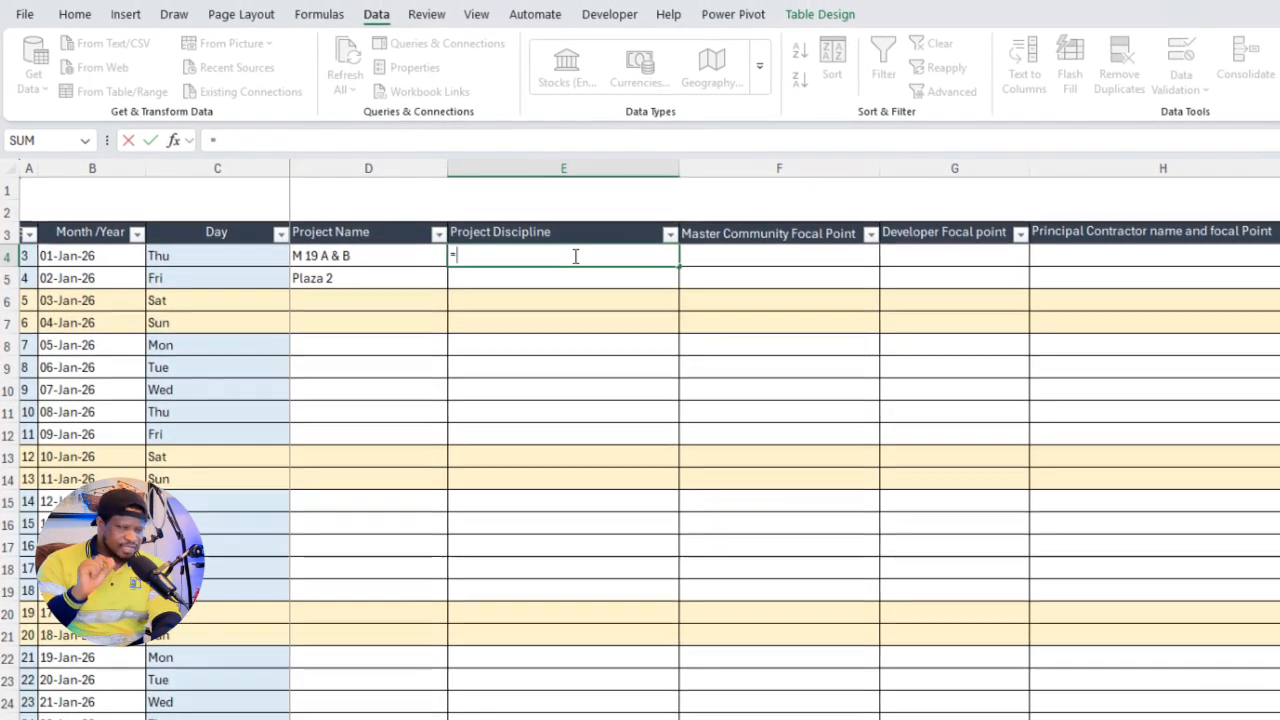
Begin a VLOOKUP formula in Project Discipline cell E4 with D4 as the lookup value.
type("VLO")
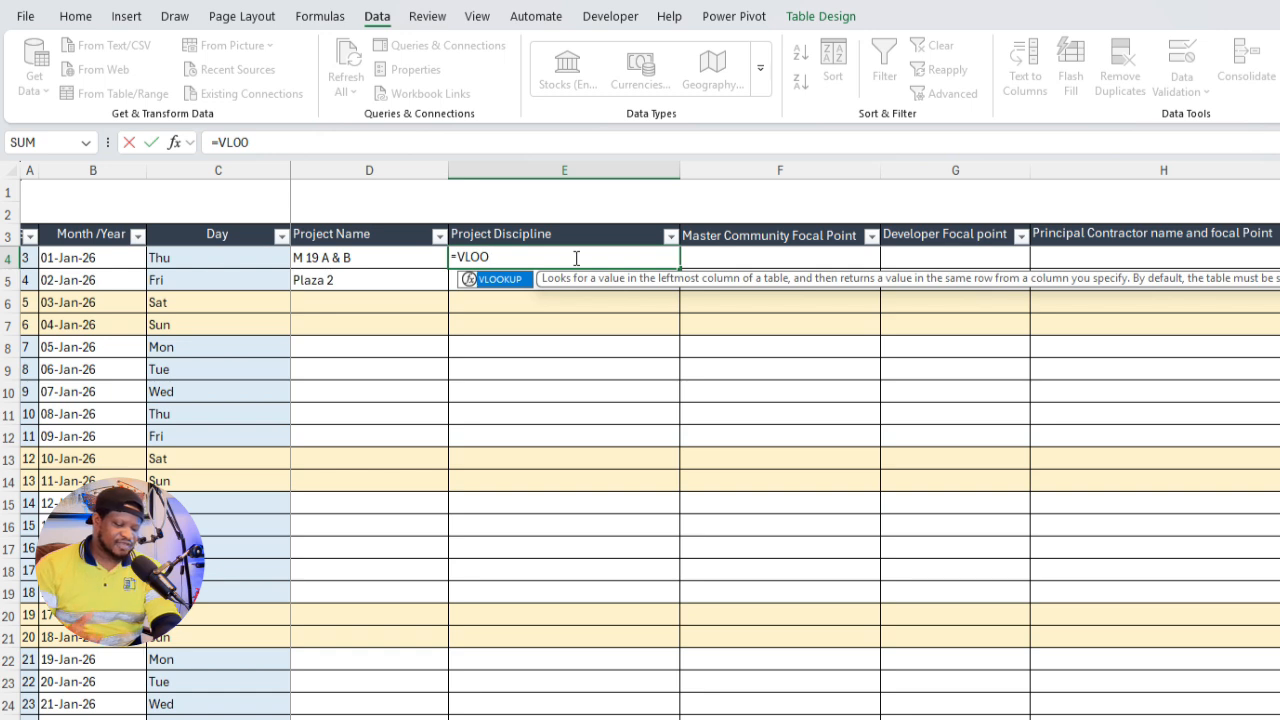
type("O")
key("Tab")
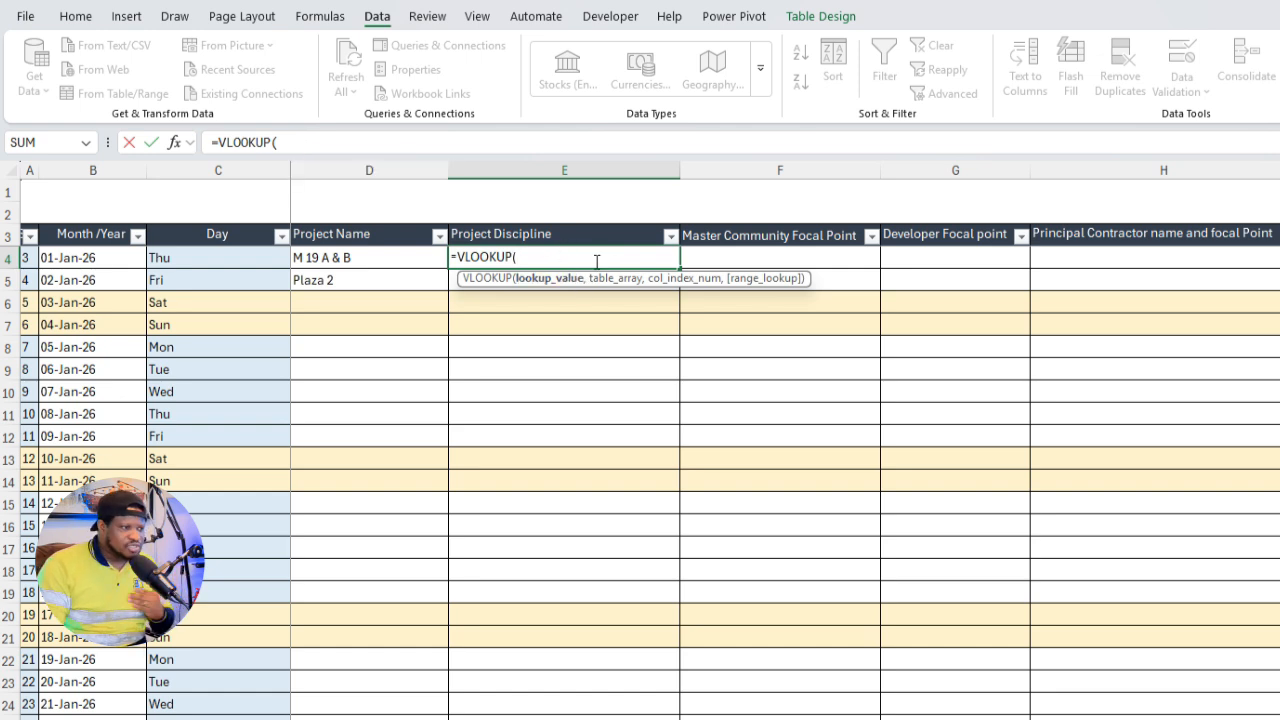
left_click(307, 144)
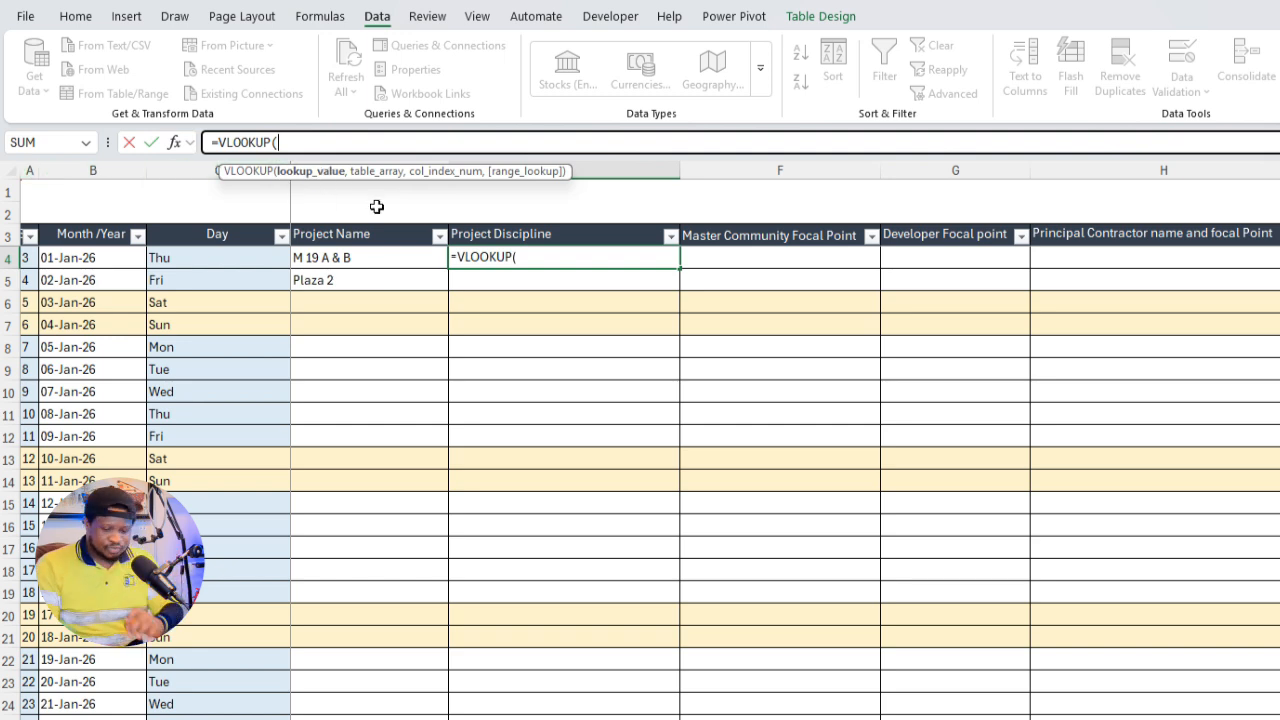
type("D4")
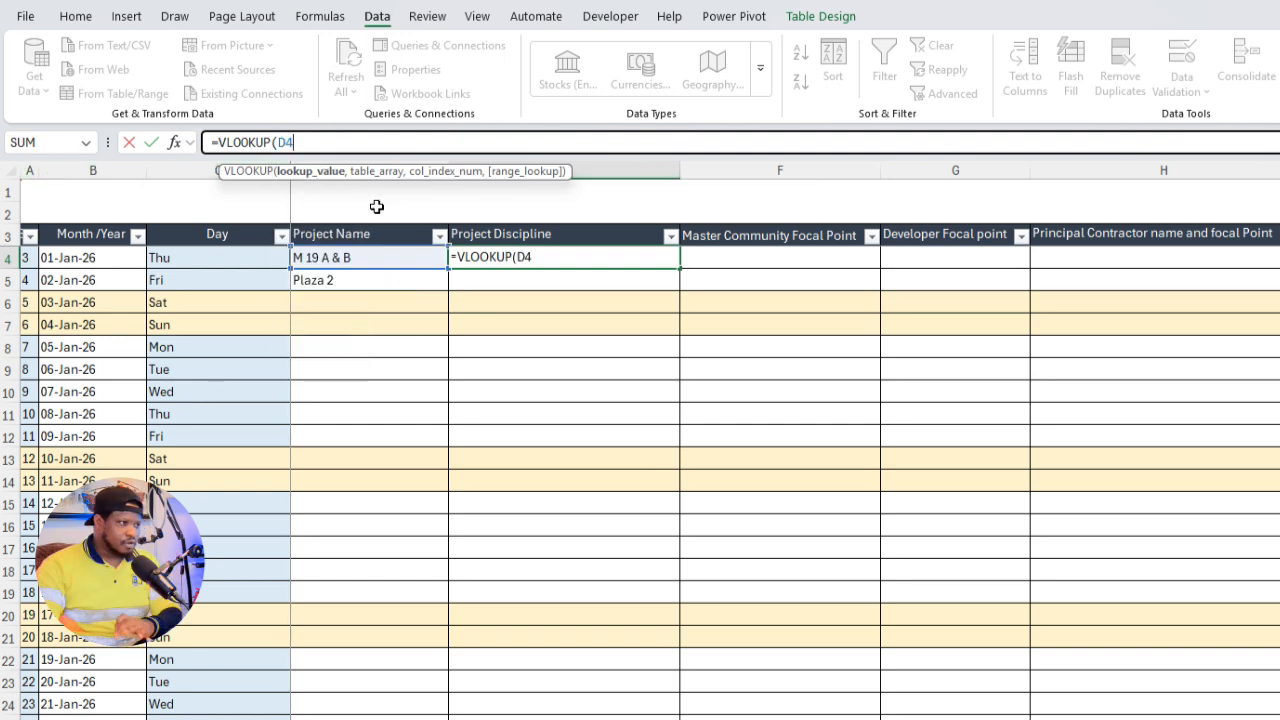
type(",")
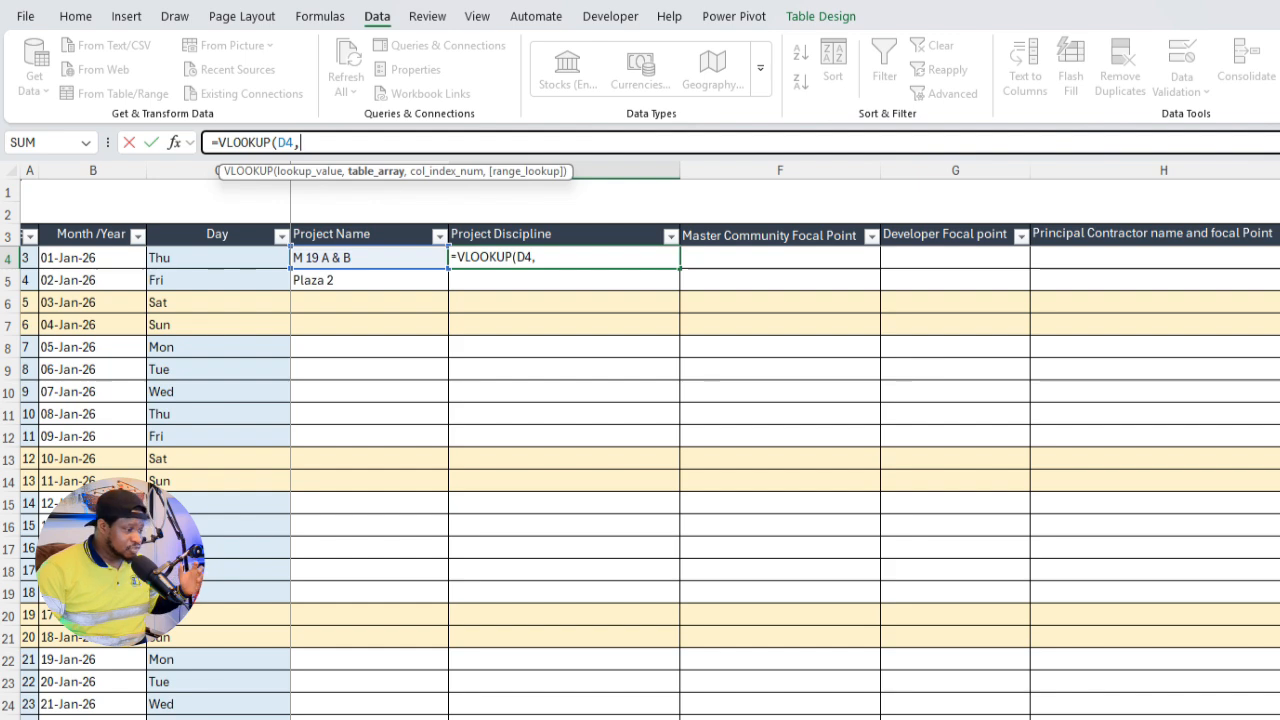
Set the VLOOKUP table array to range B3:G135 on the Approved List sheet.
key("ctrl+Page_Down")
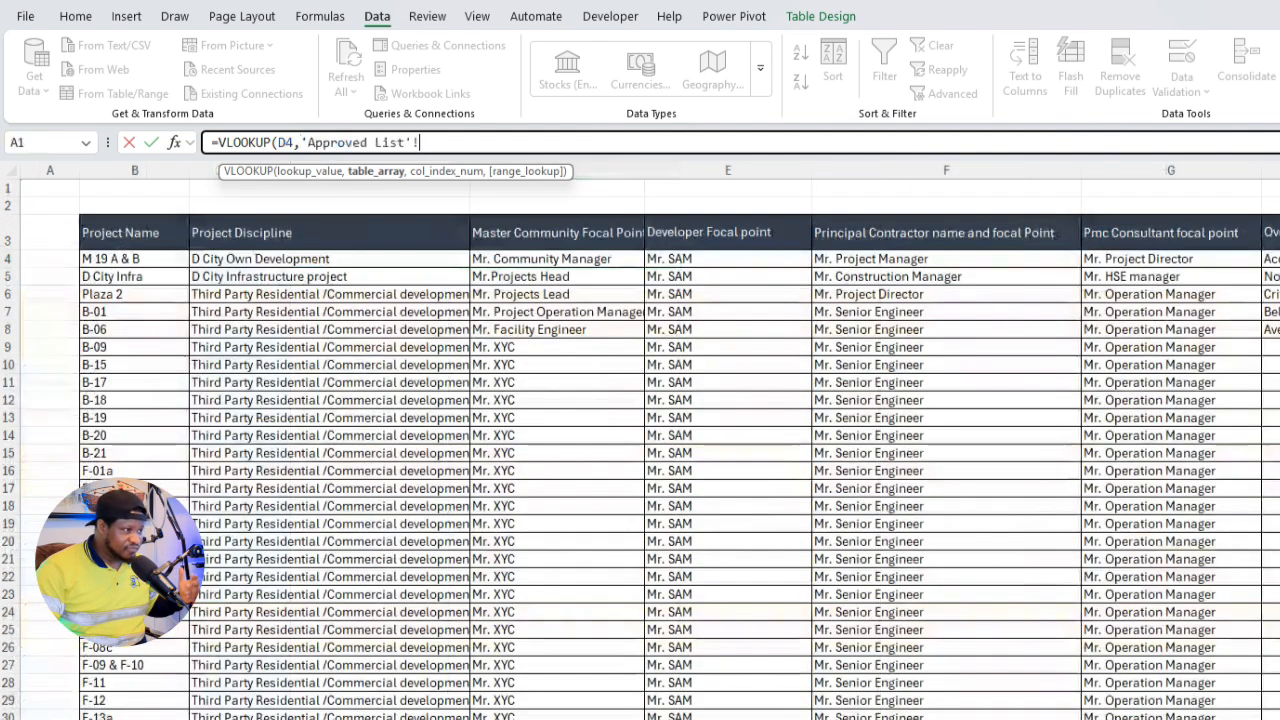
left_click(134, 232)
left_click_drag(197, 234, 991, 245)
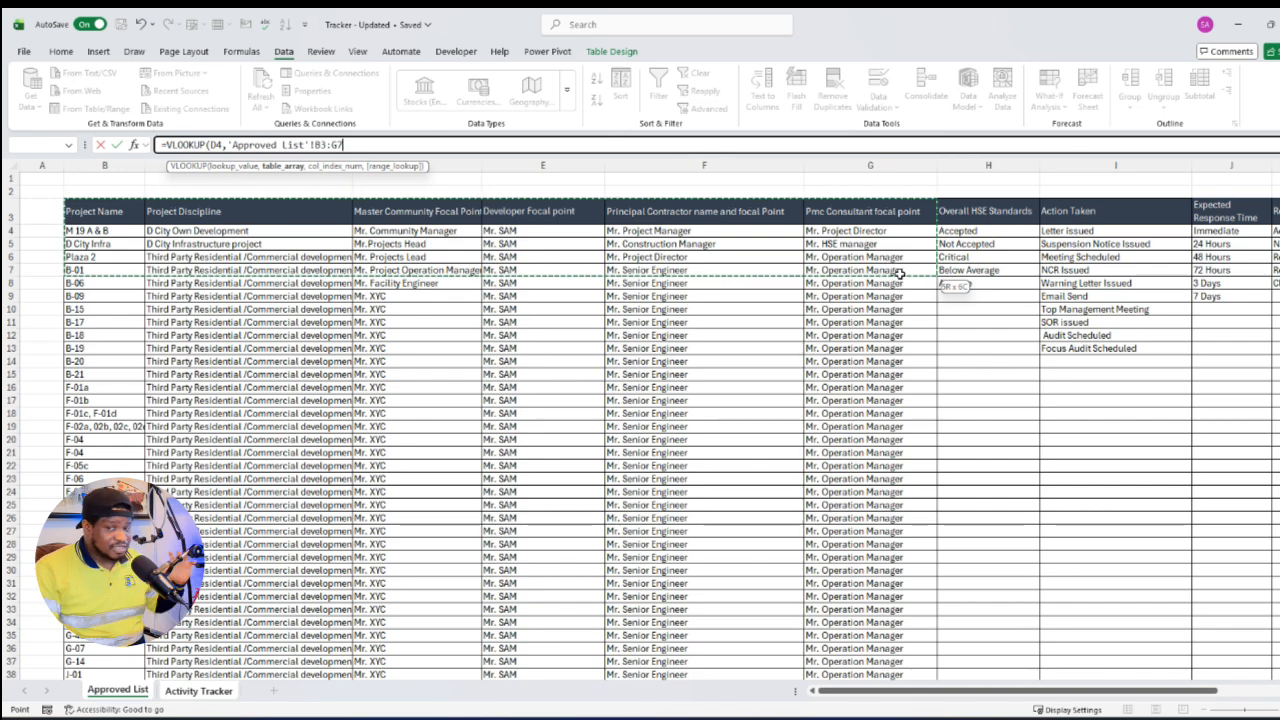
left_click_drag(900, 273, 1222, 524)
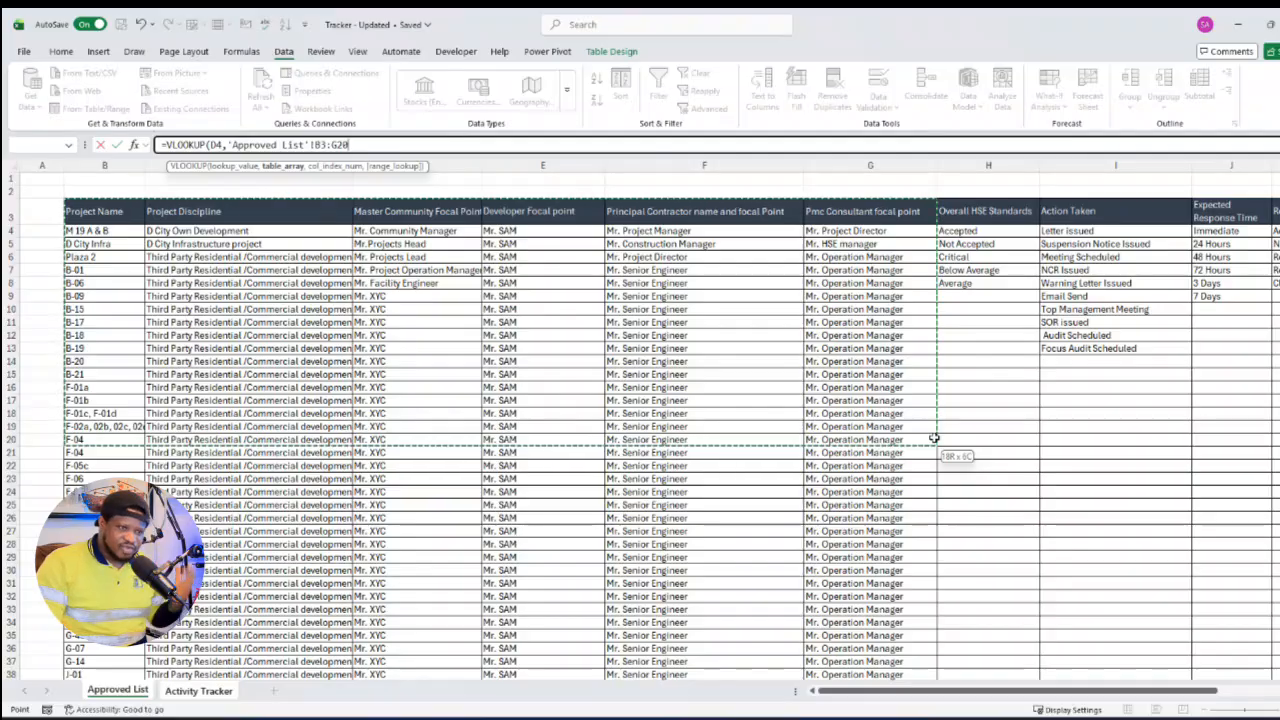
left_click_drag(933, 439, 926, 554)
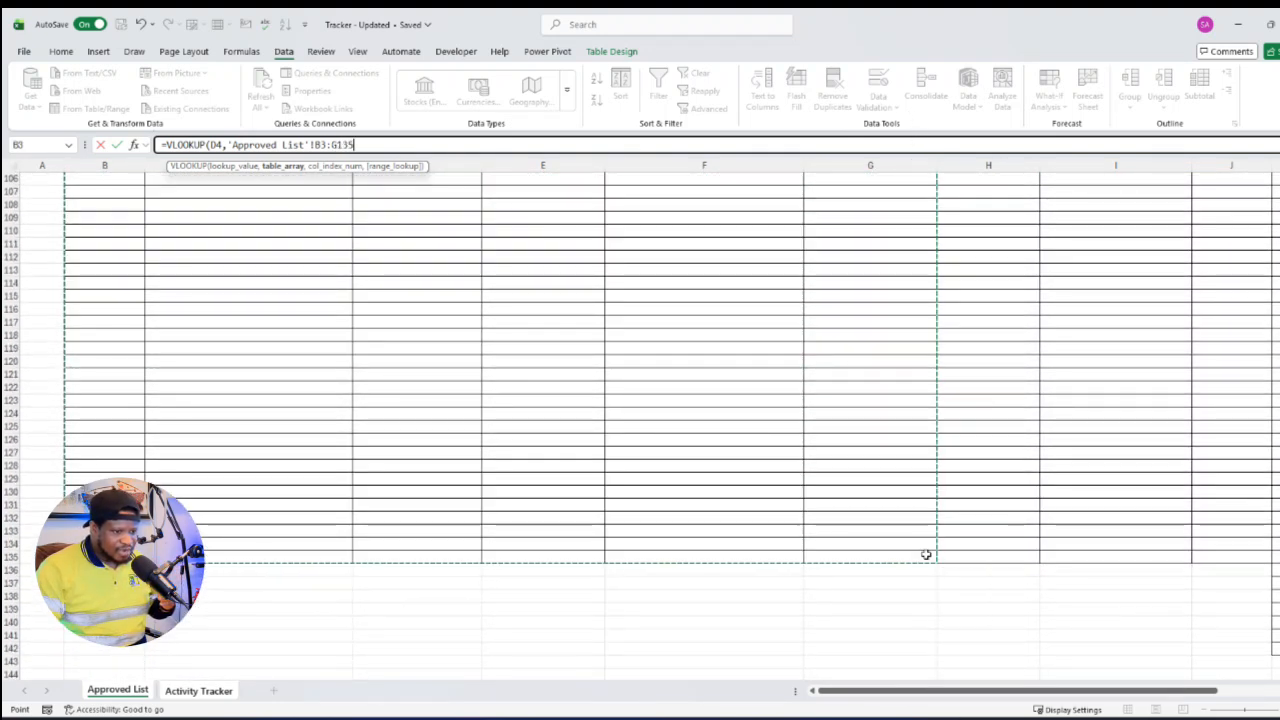
scroll(671, 485, "up", 18)
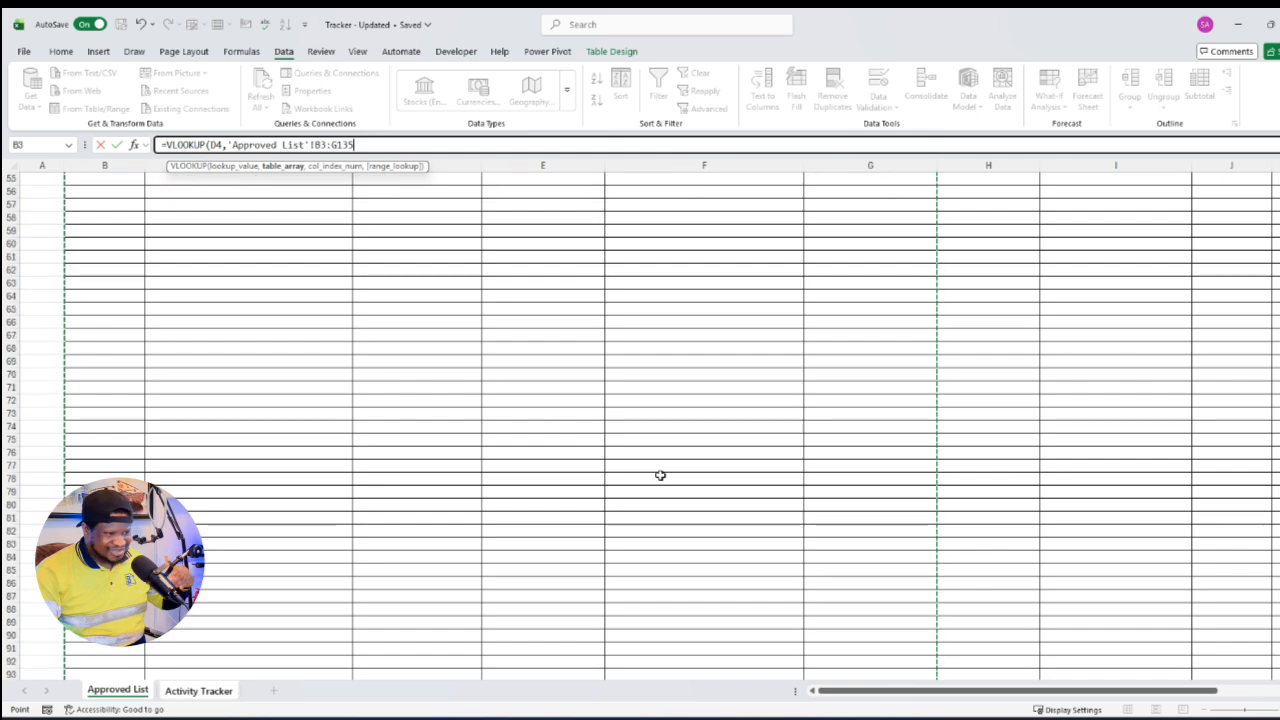
scroll(660, 475, "down", 5)
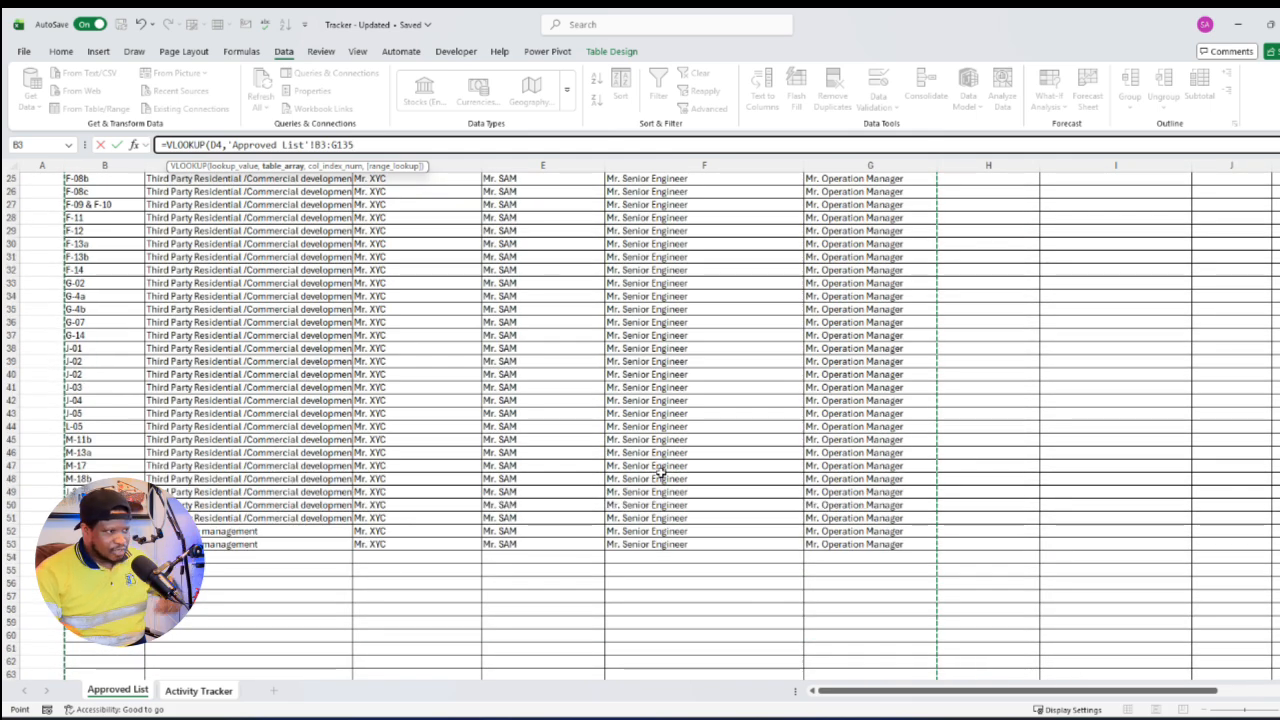
scroll(660, 472, "up", 8)
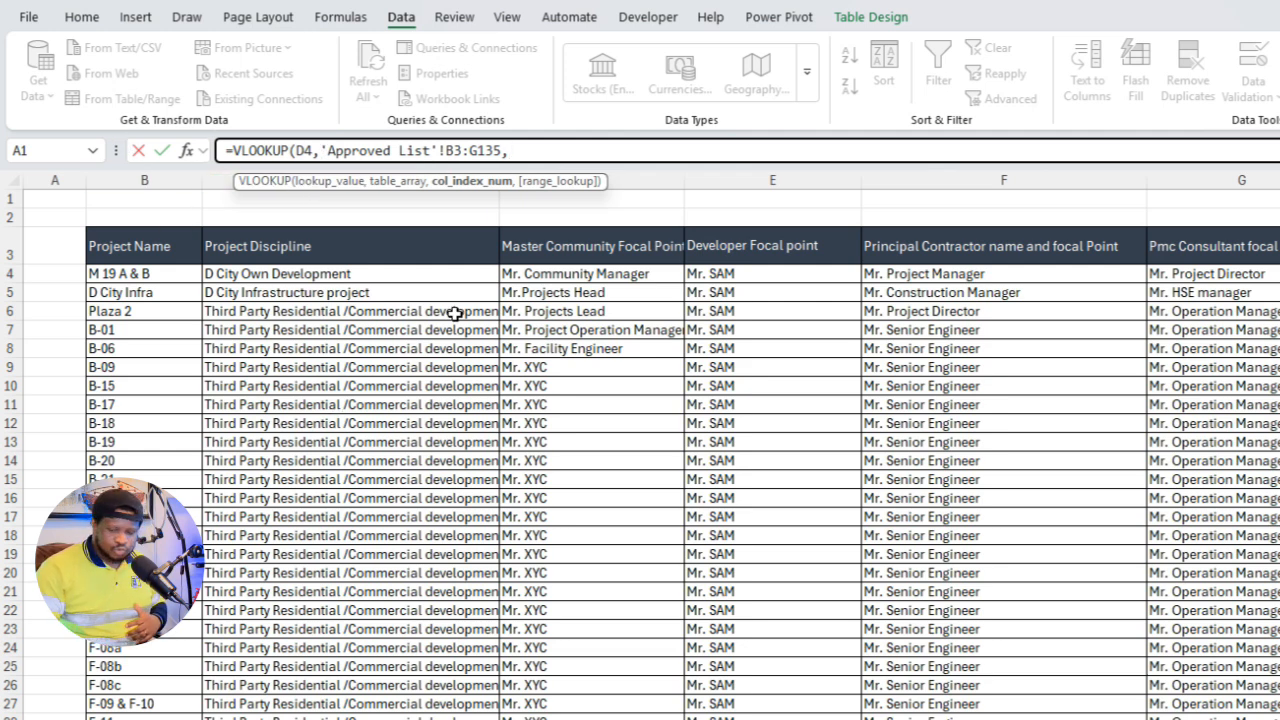
Complete the VLOOKUP with column index 2 and range lookup 0, and enter the formula.
type(",0")
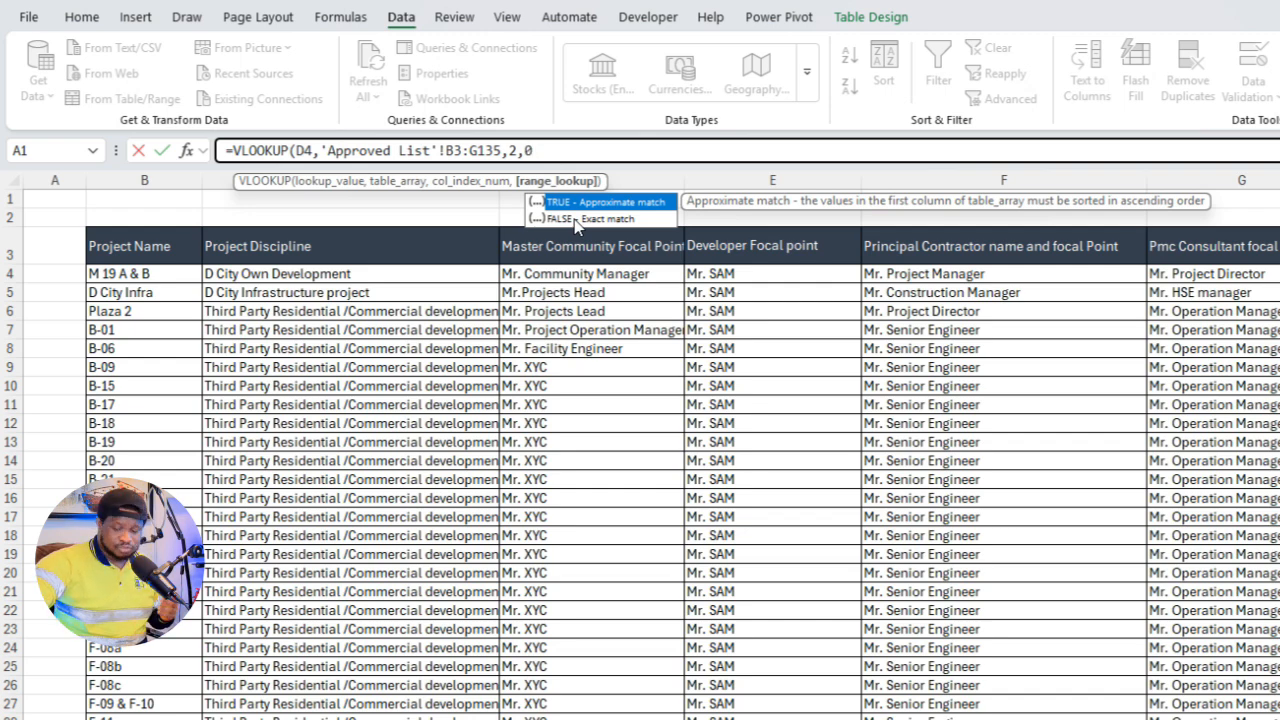
type(")")
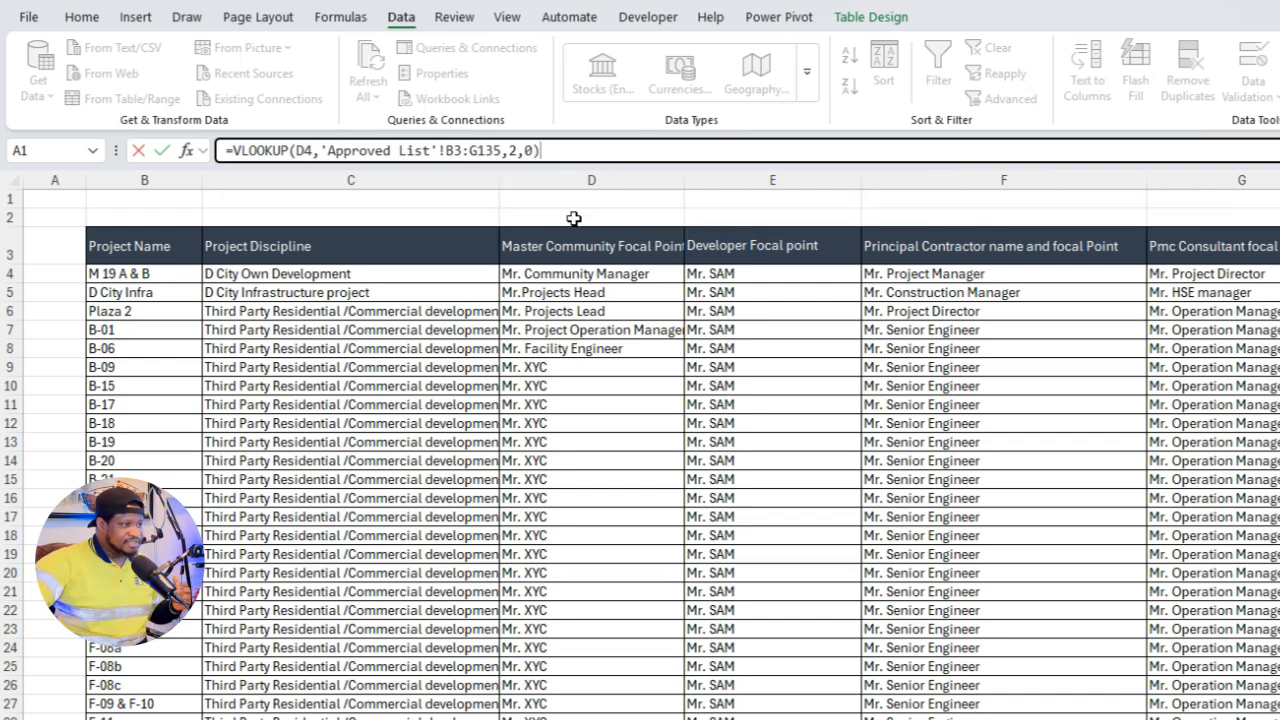
key("Return")
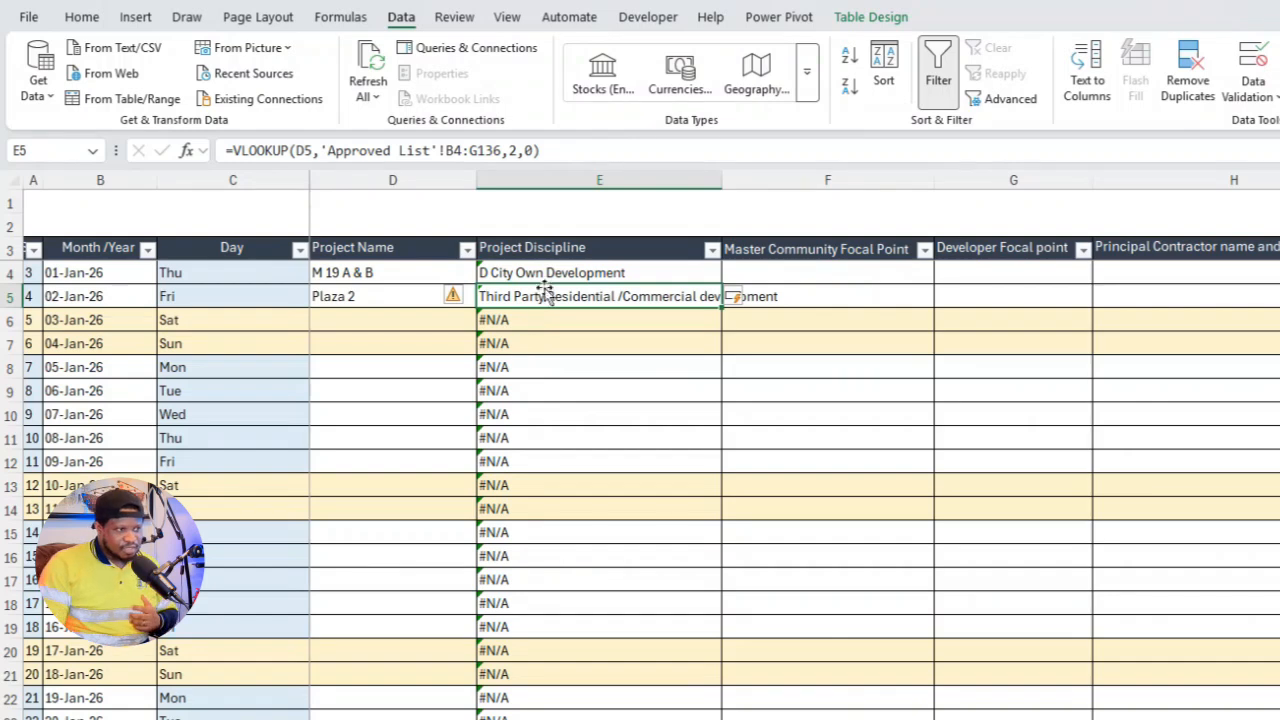
Examine how the VLOOKUP table range differs between E4, E5 and the cells further down the Project Discipline column.
left_click(549, 273)
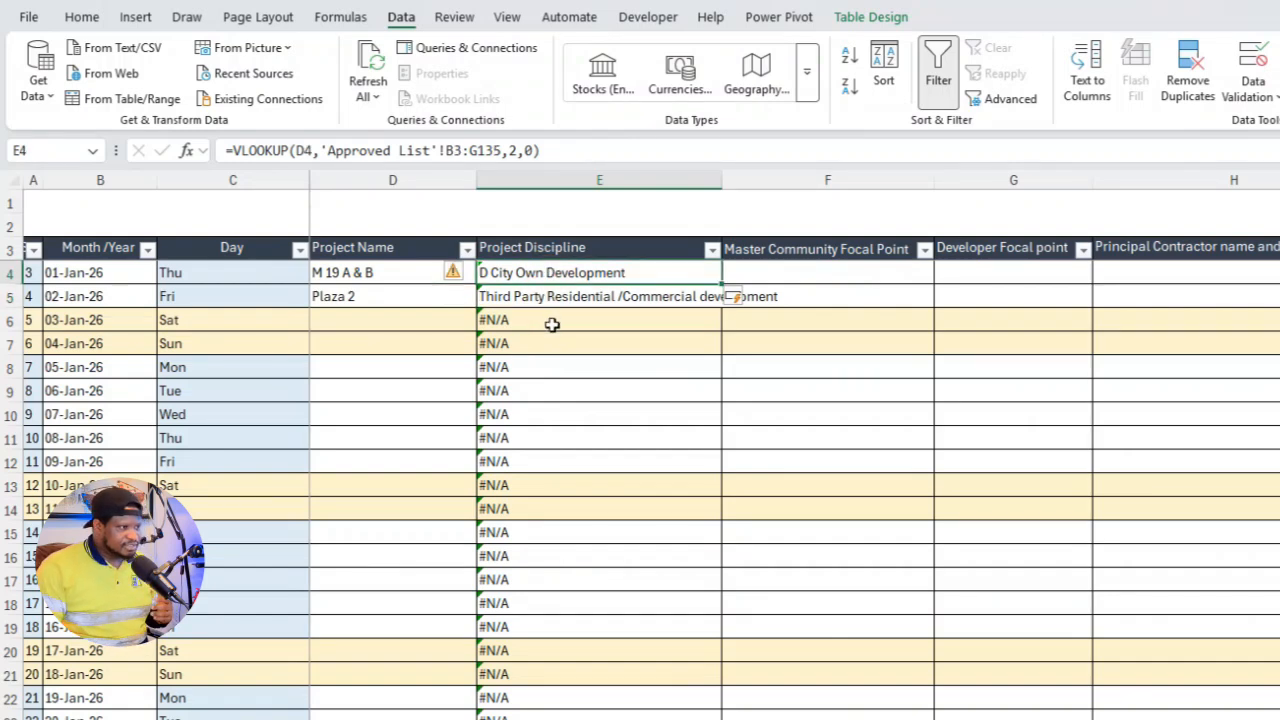
left_click(551, 295)
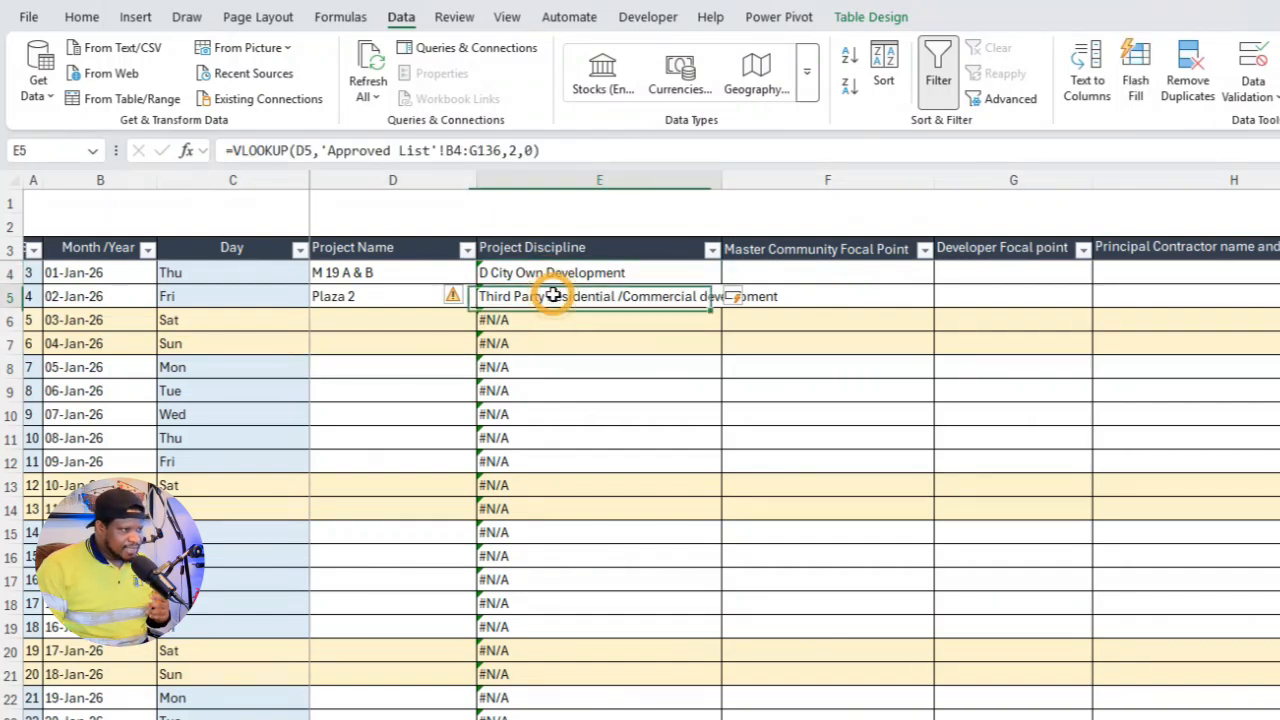
left_click(565, 277)
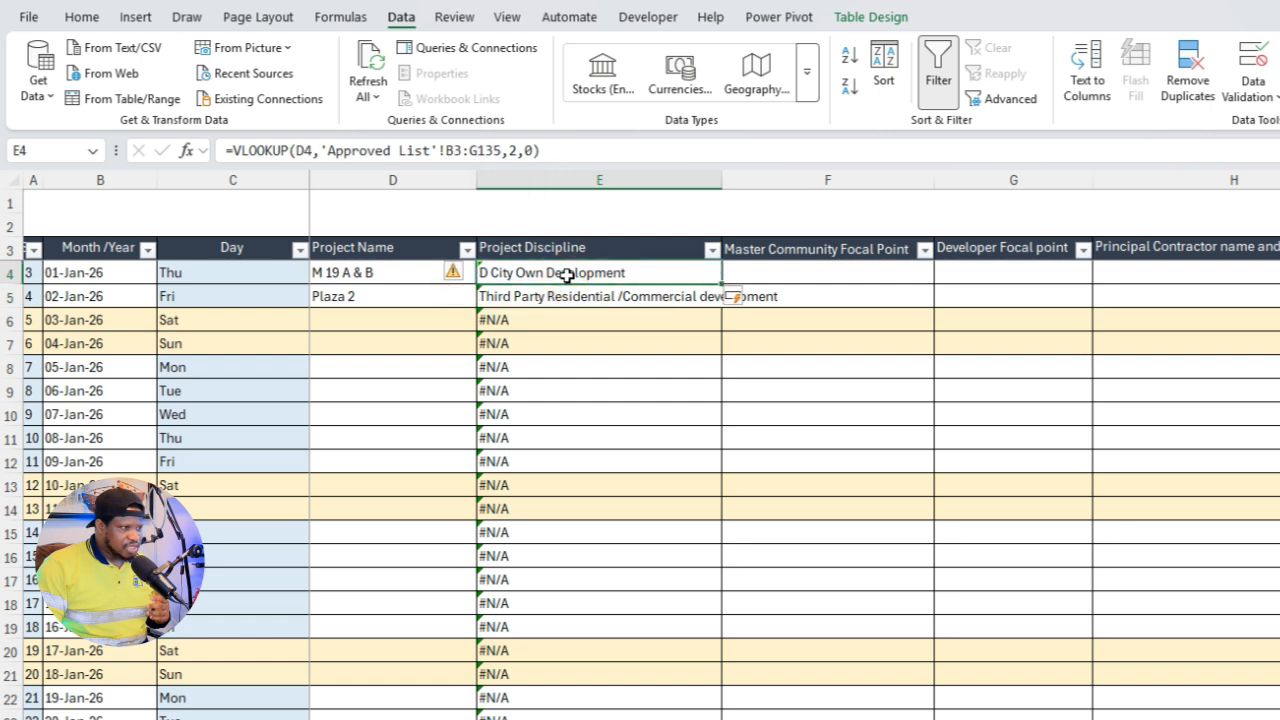
left_click(563, 318)
left_click(565, 367)
left_click(570, 437)
left_click(585, 340)
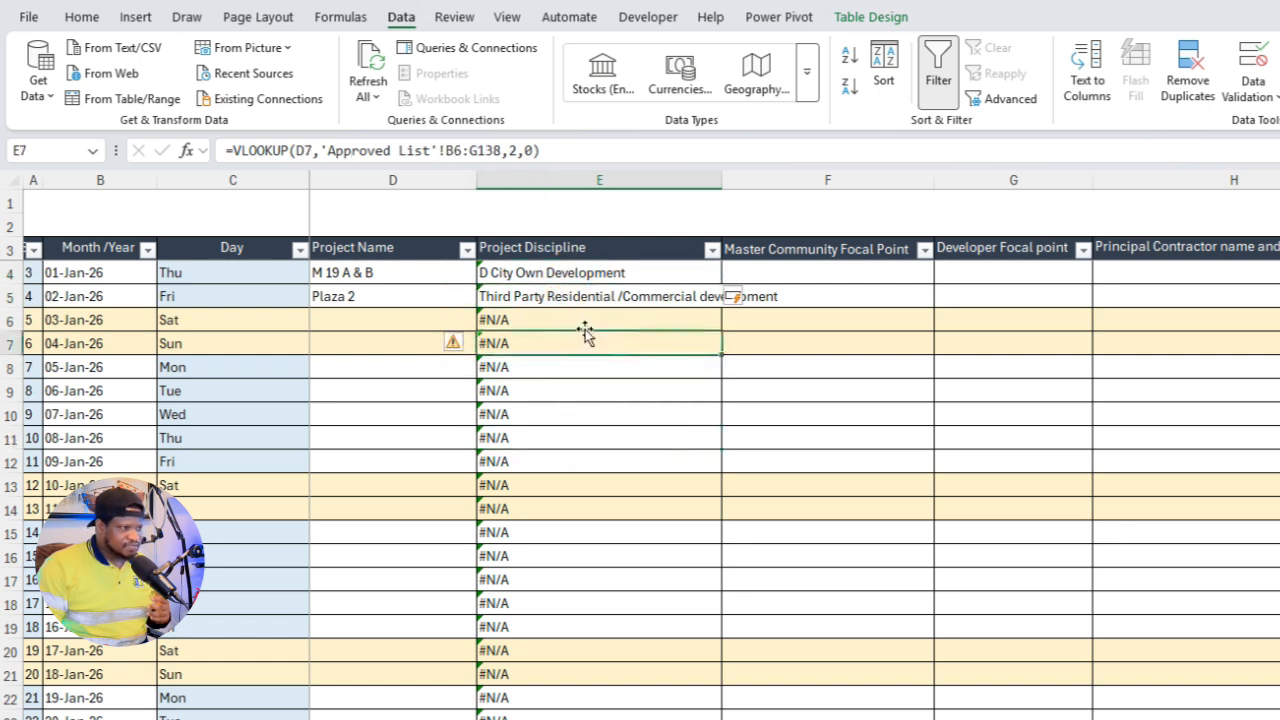
key("Up")
key("Up")
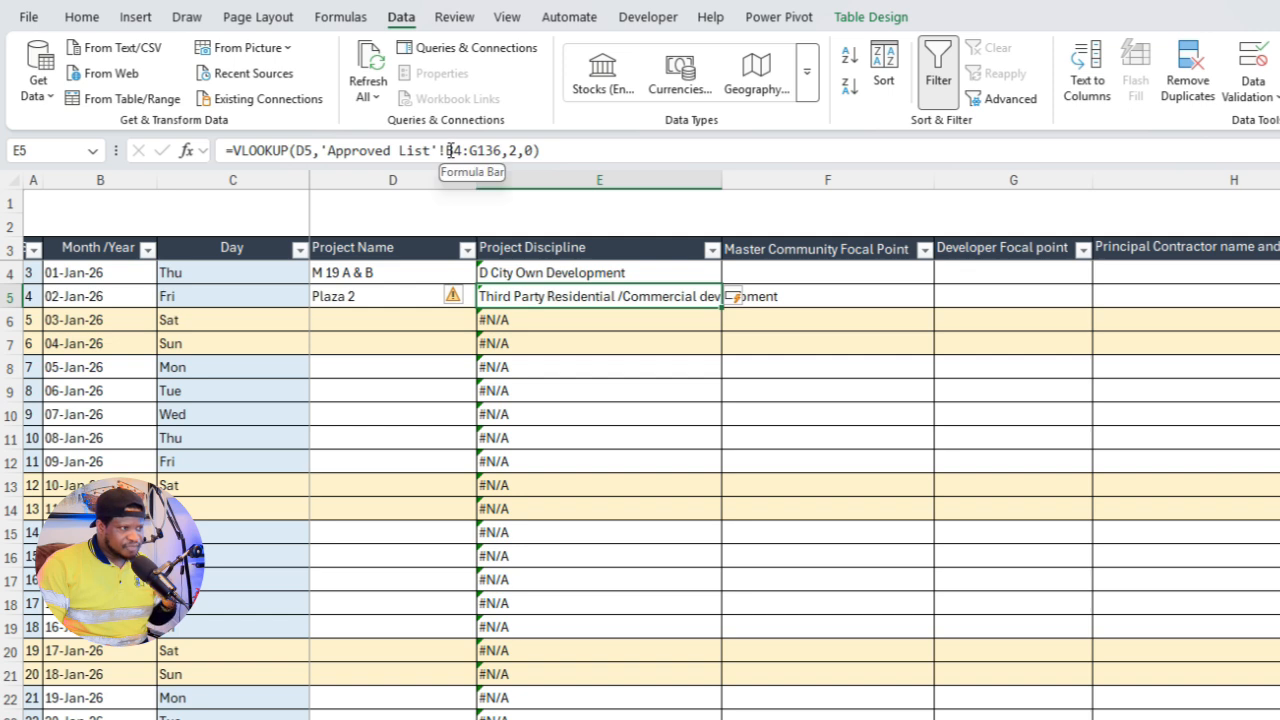
key("Up")
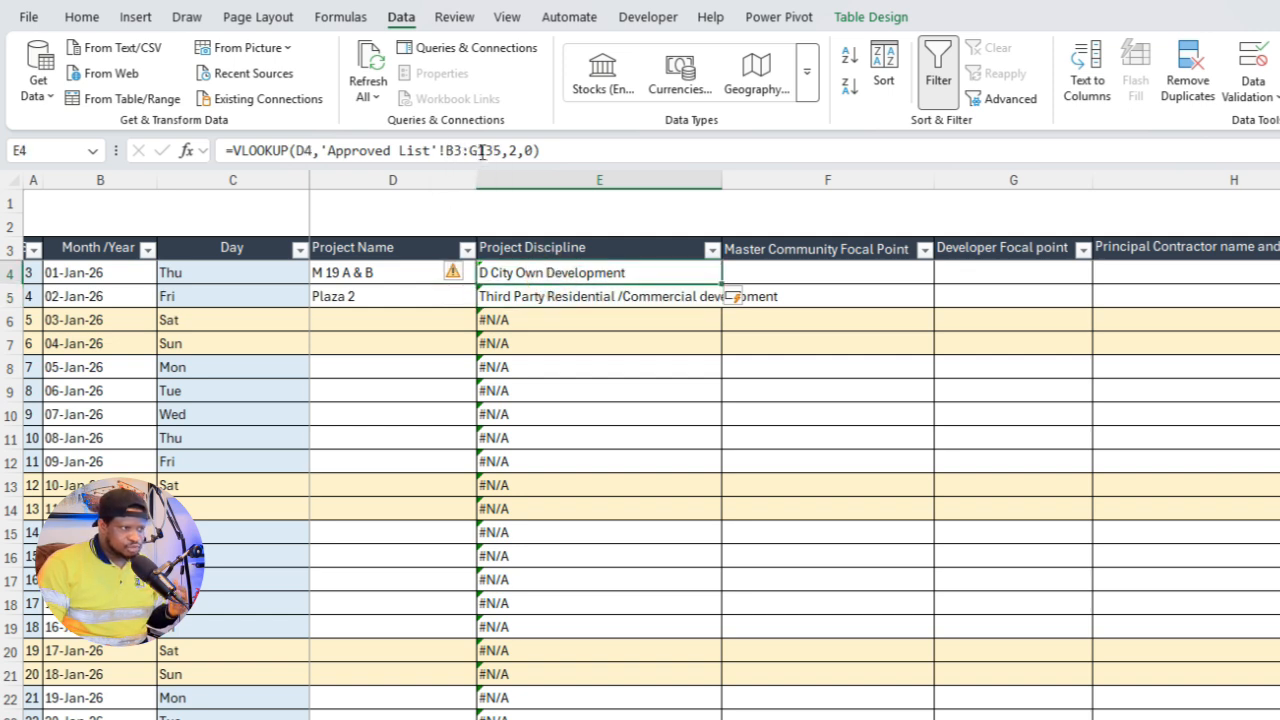
left_click(586, 367)
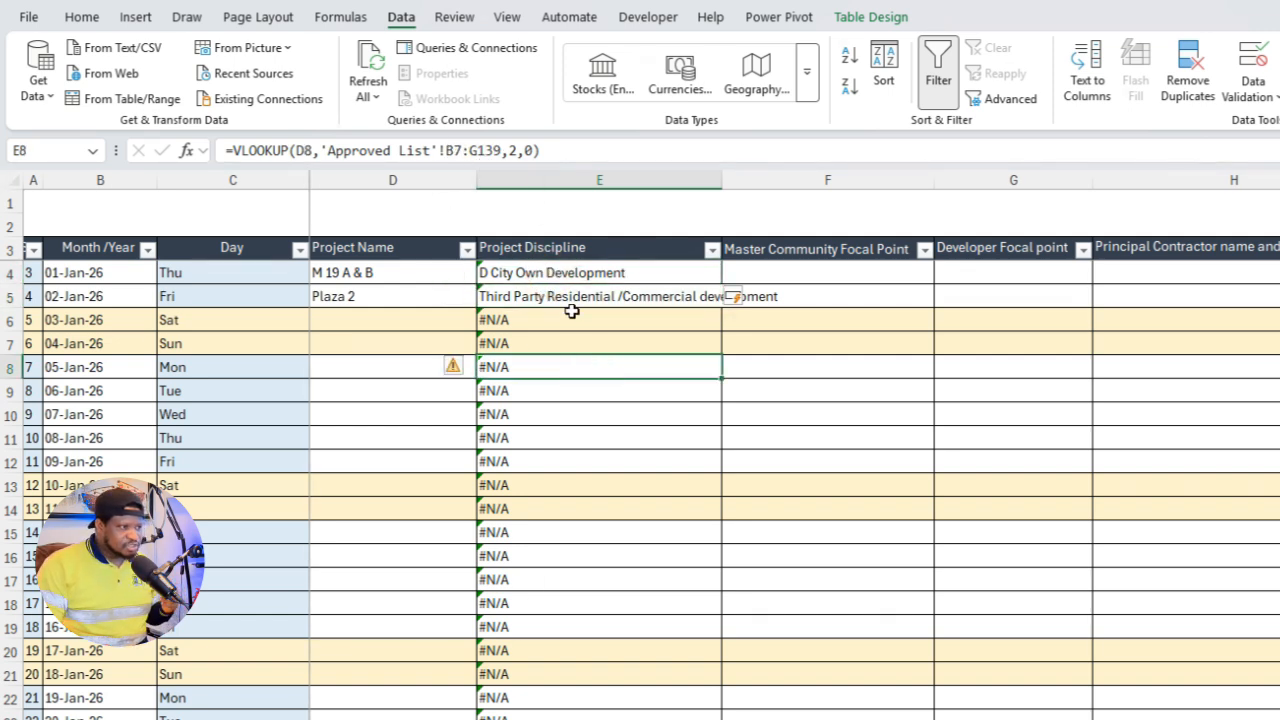
left_click(590, 508)
left_click(574, 579)
Test the lookup with M 19 A & B as the project name in D8 instead of D4, and restore both cells.
left_click(382, 272)
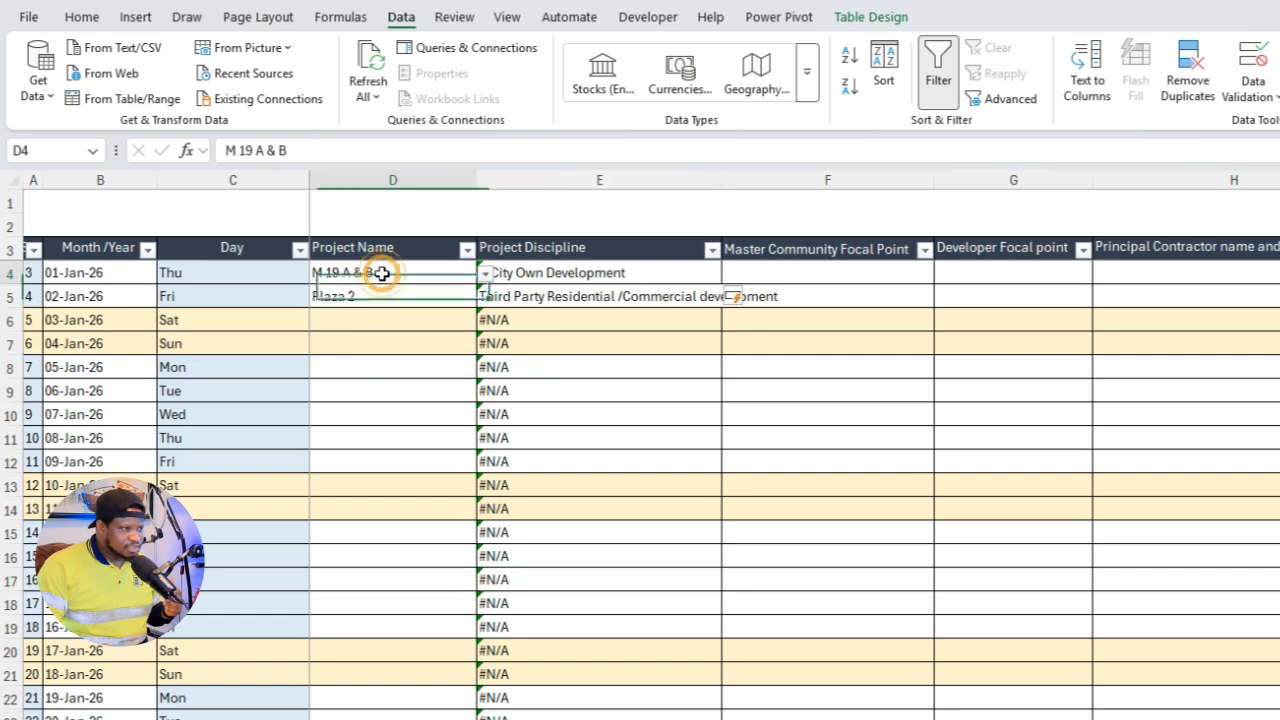
left_click_drag(382, 272, 395, 370)
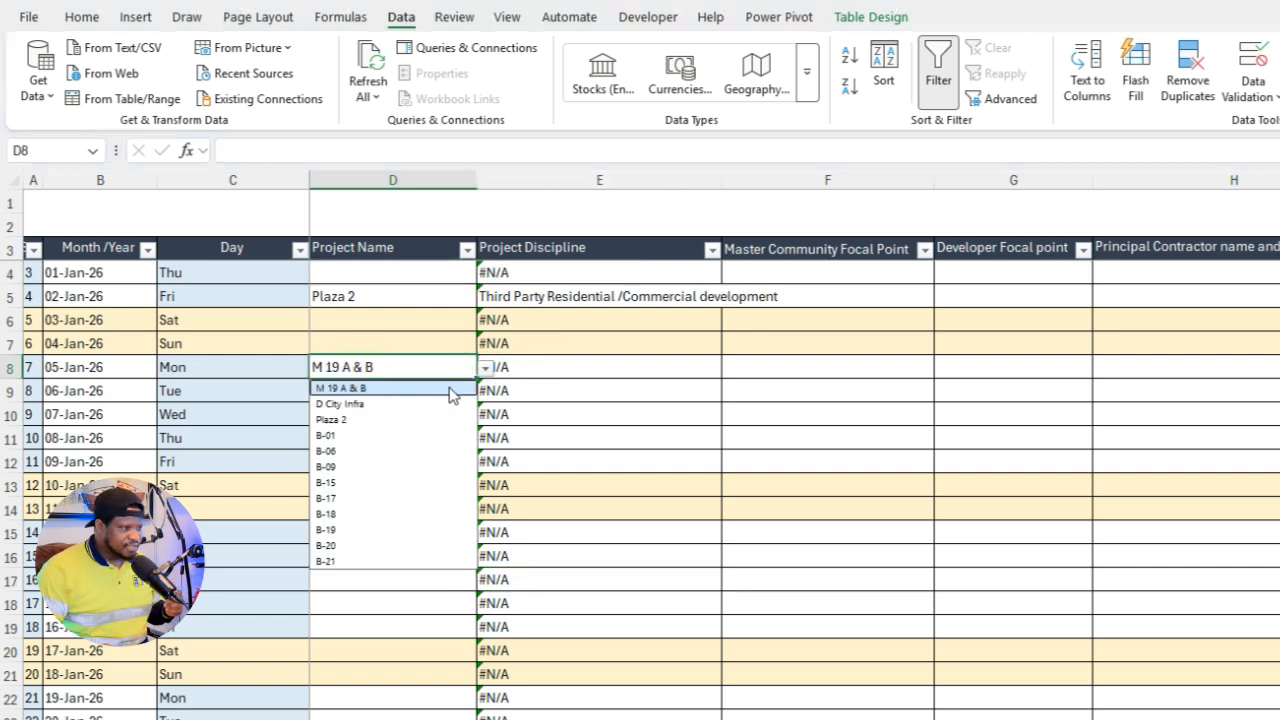
left_click(404, 276)
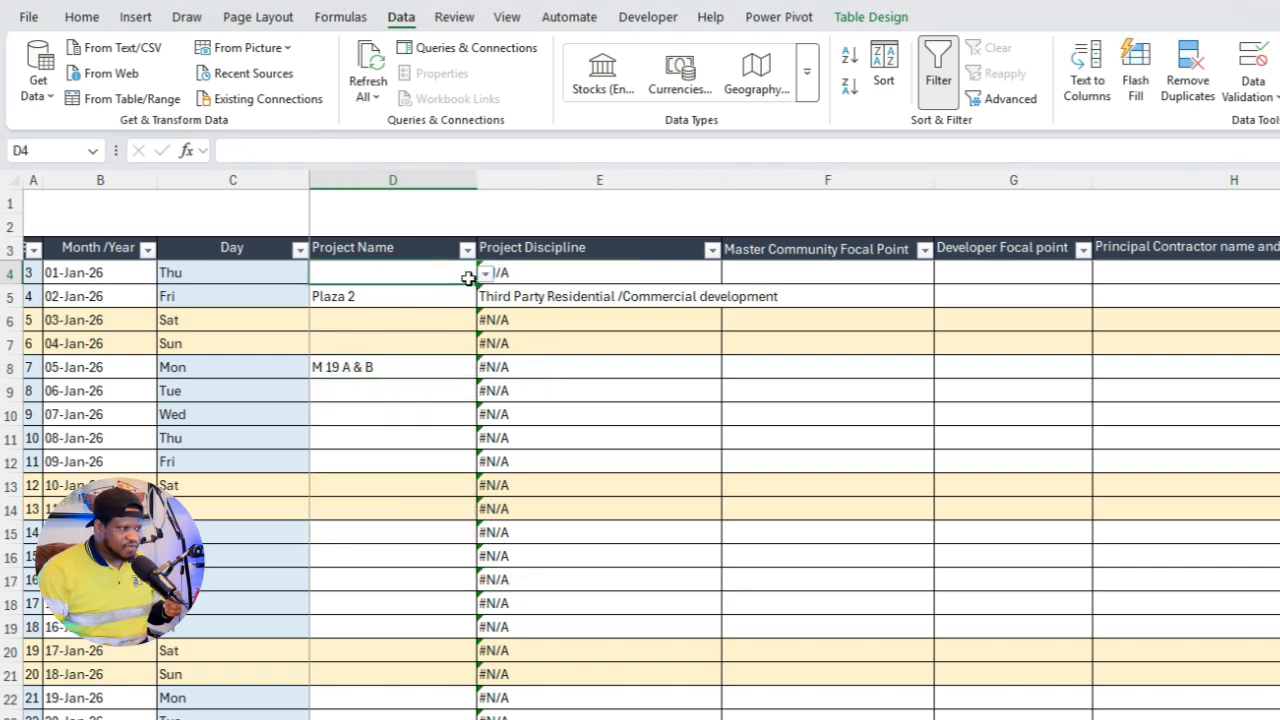
left_click(484, 273)
left_click(366, 295)
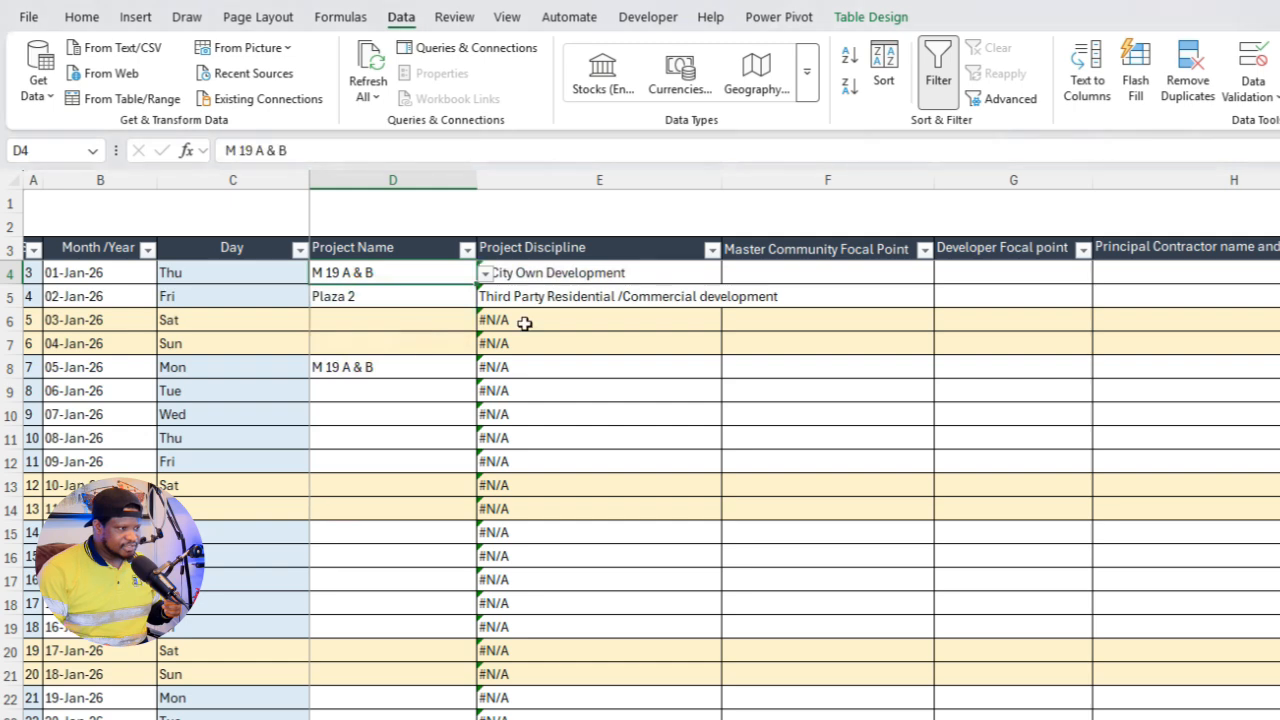
left_click(389, 366)
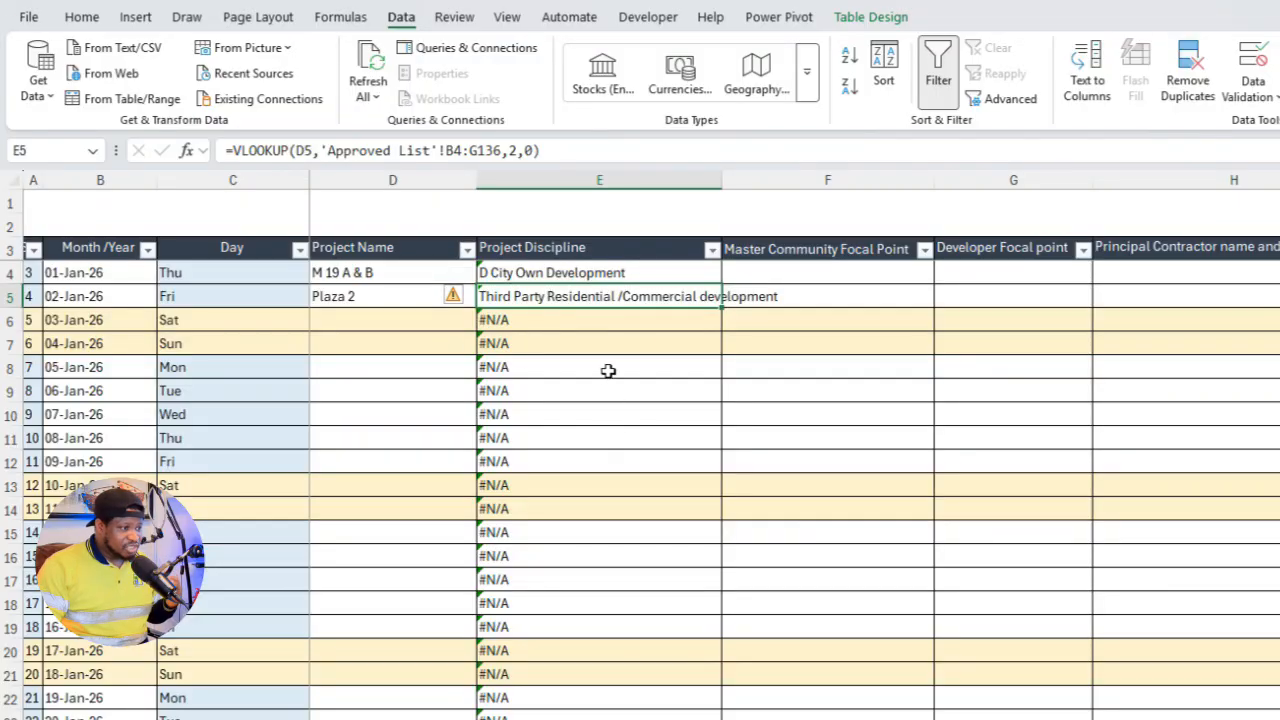
Make the table array in E4's VLOOKUP absolute as 'Approved List'!$B$3:$G$135 and enter the formula.
key("F2")
key("Return")
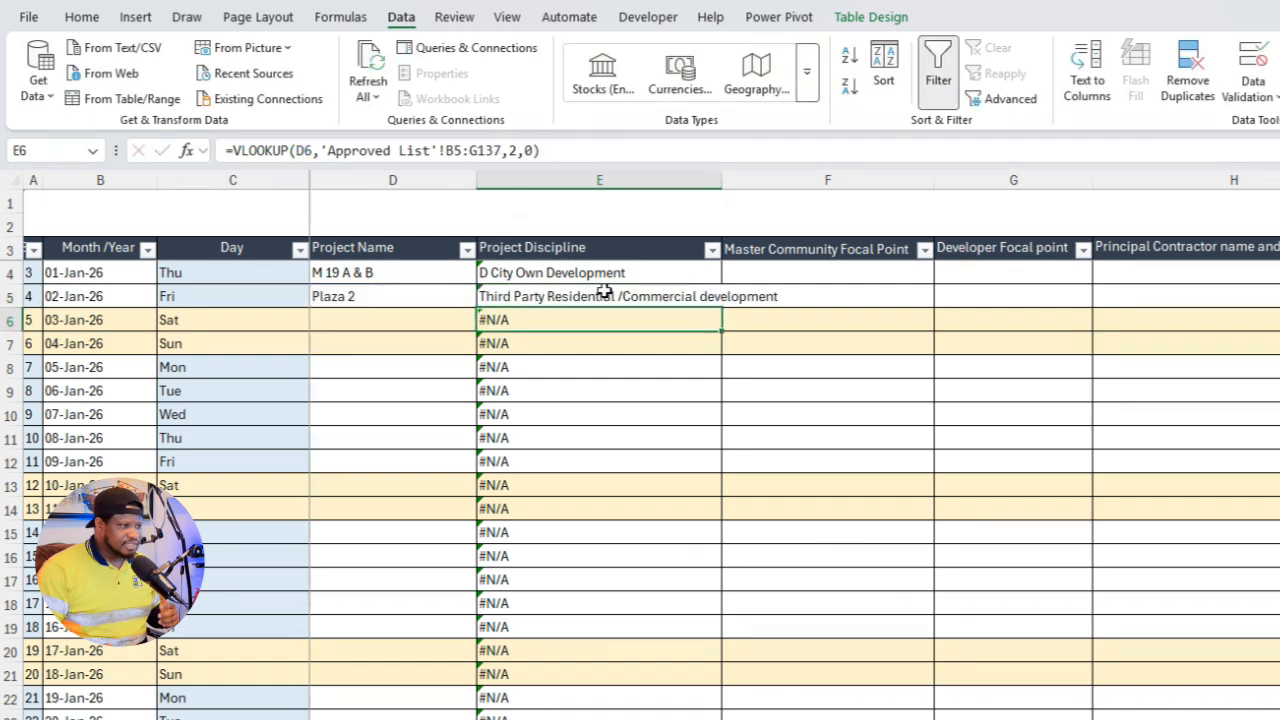
left_click(606, 276)
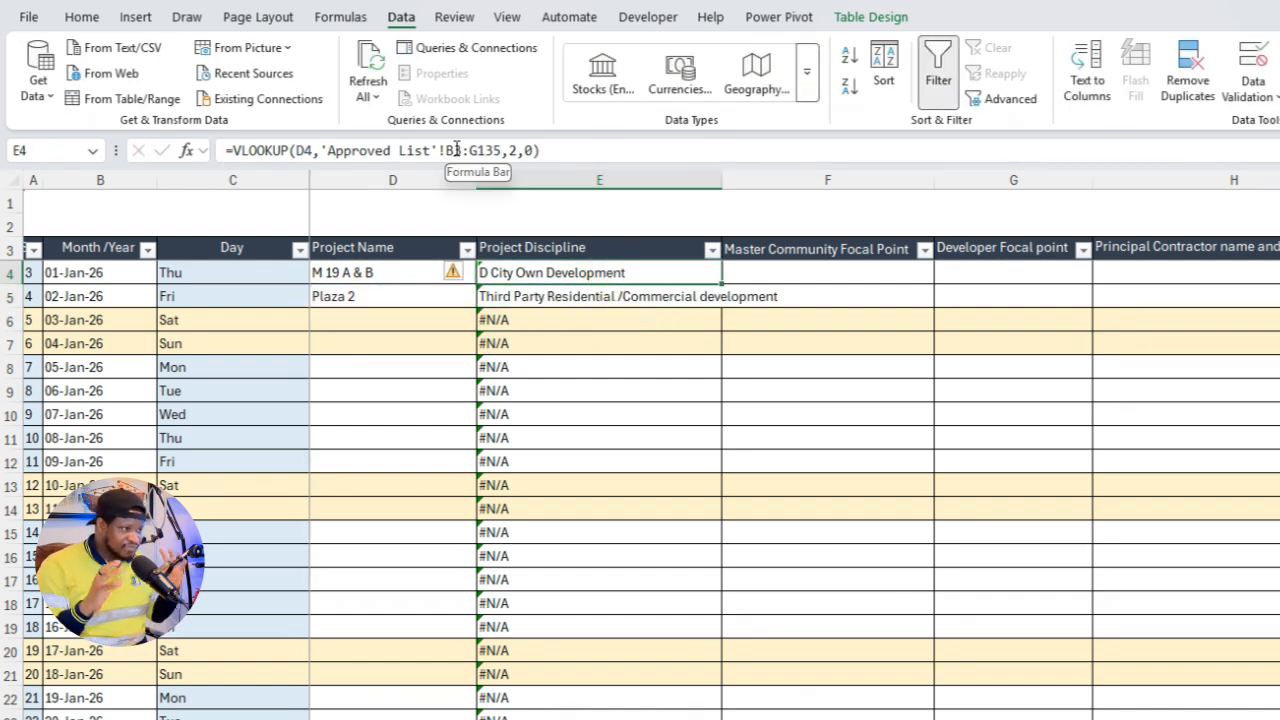
left_click(455, 150)
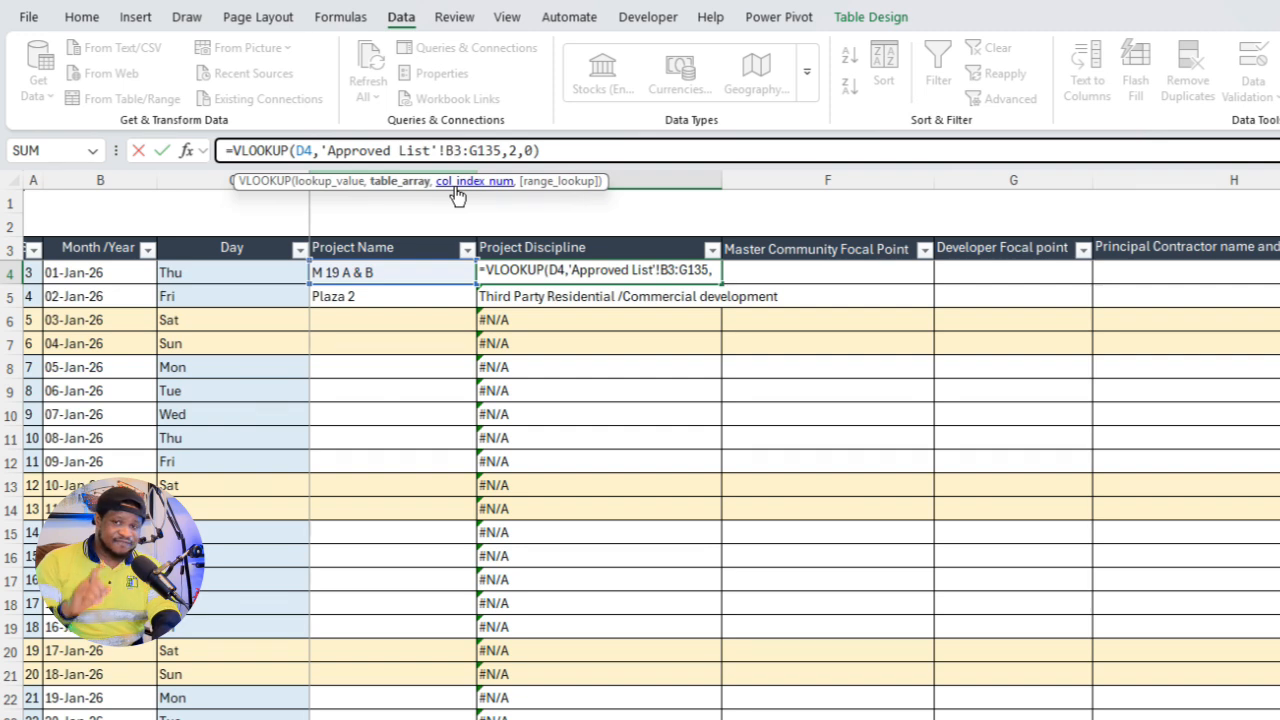
left_click(455, 150)
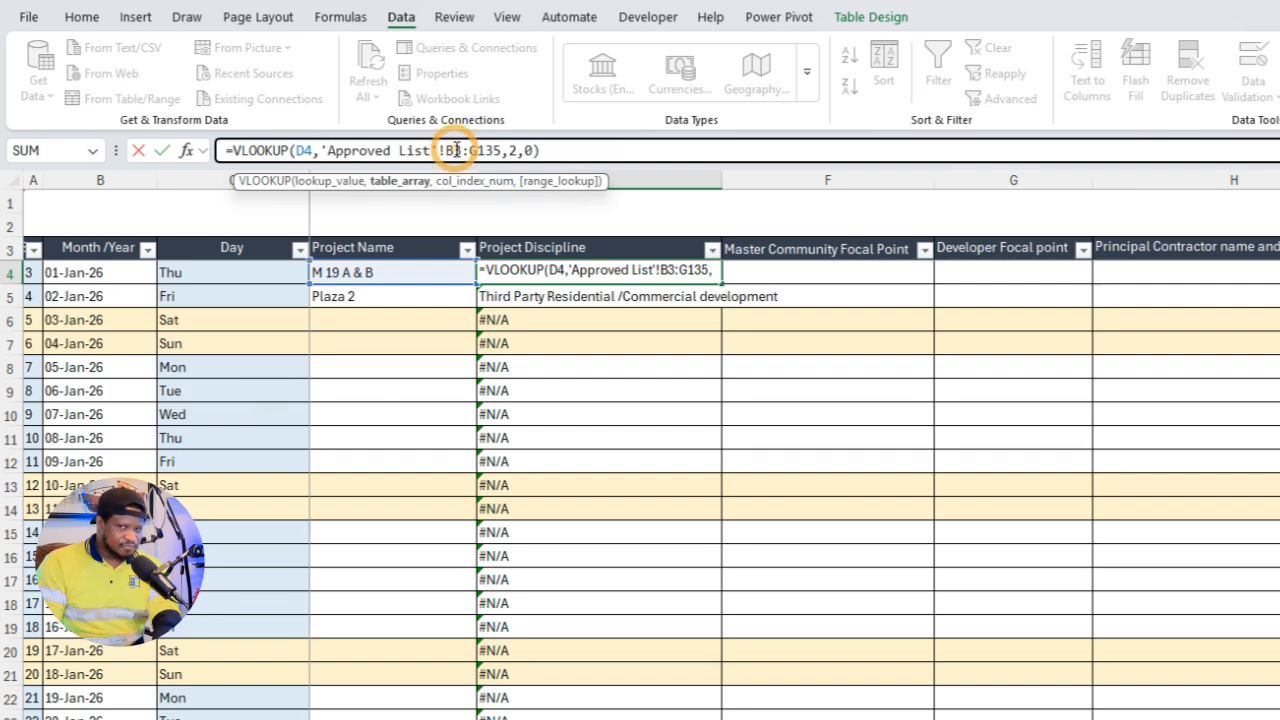
key("F4")
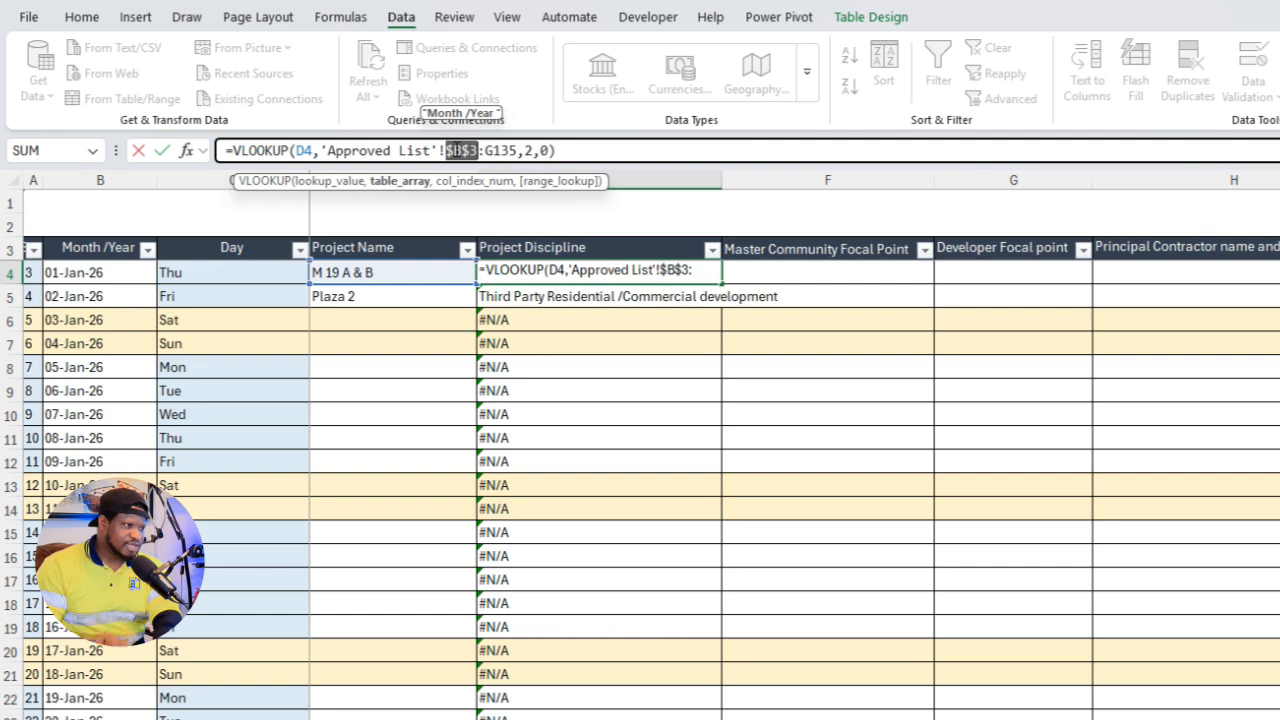
left_click(505, 152)
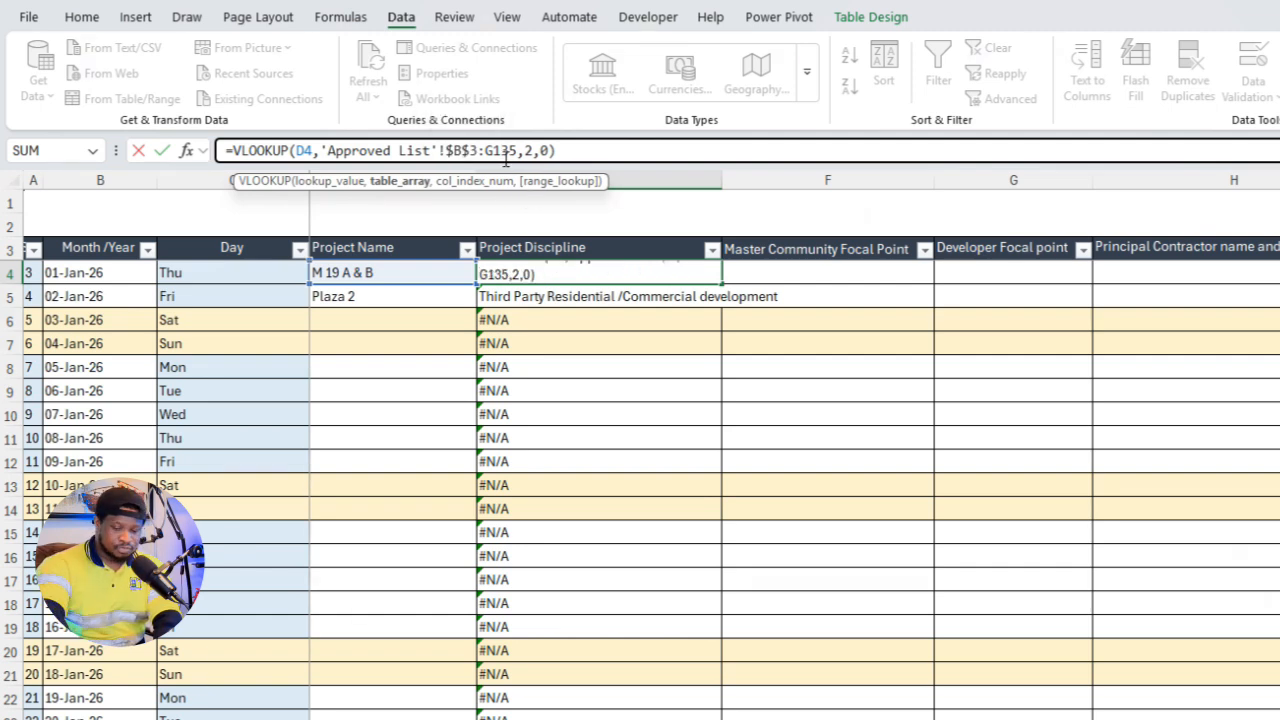
key("F4")
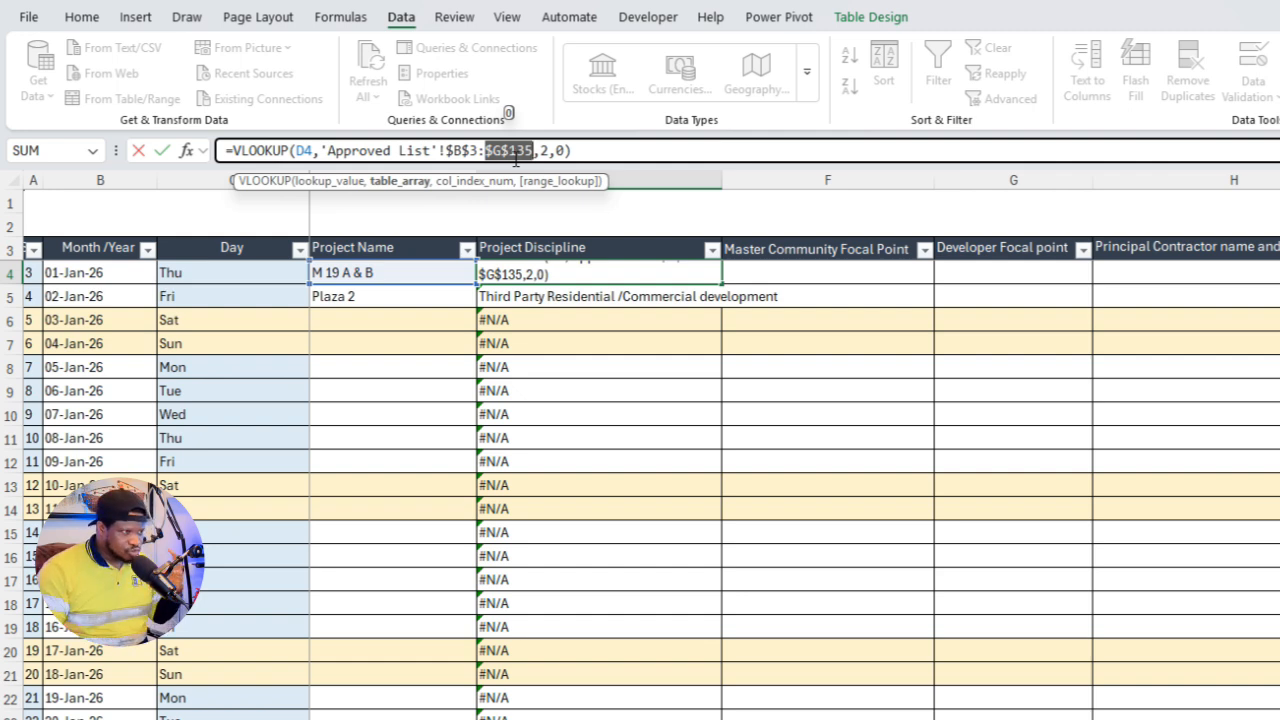
key("Return")
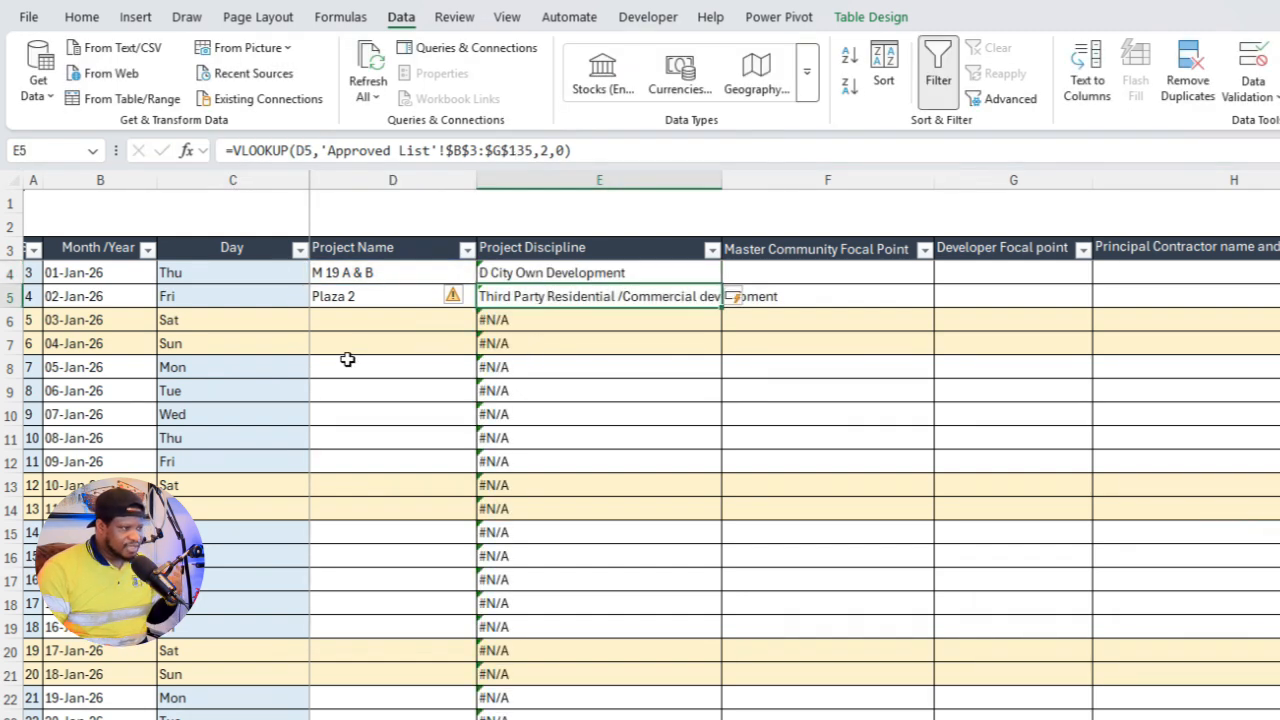
Test the absolute lookup by moving M 19 A & B from D4 to D8, then clear D8 and reselect the project in D4.
left_click(371, 270)
key("Delete")
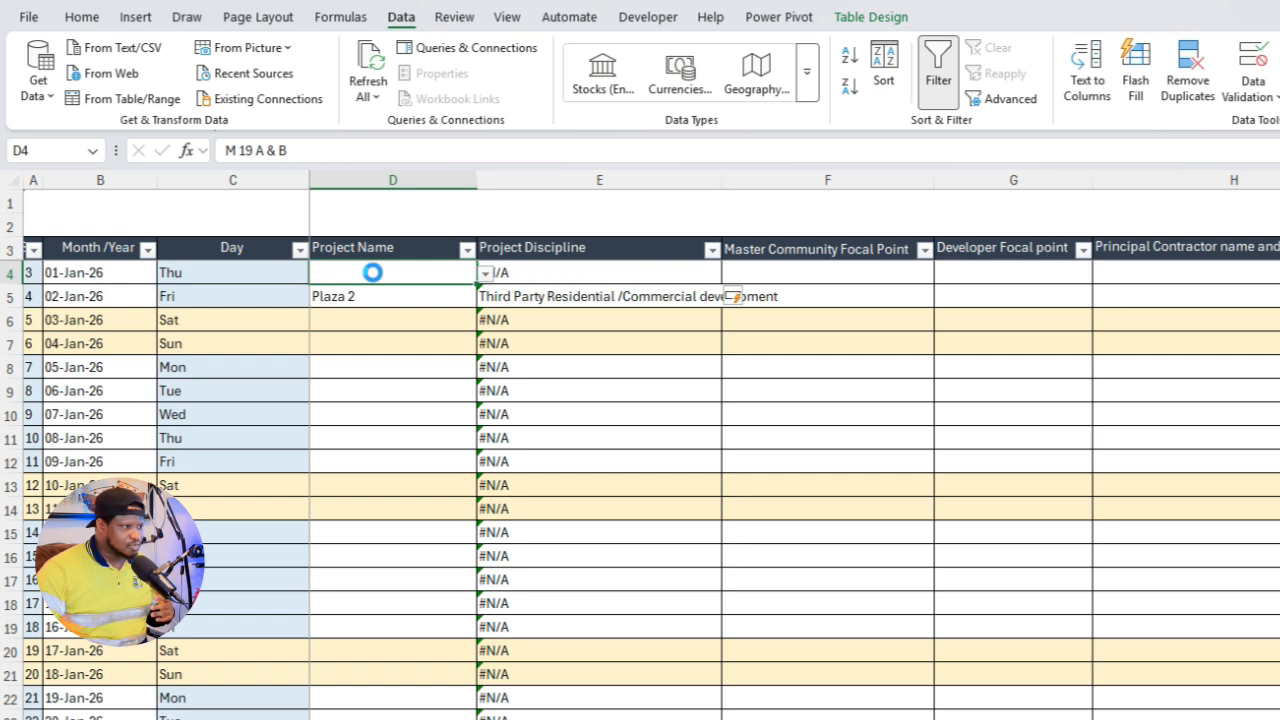
left_click(476, 376)
left_click(485, 369)
left_click(403, 388)
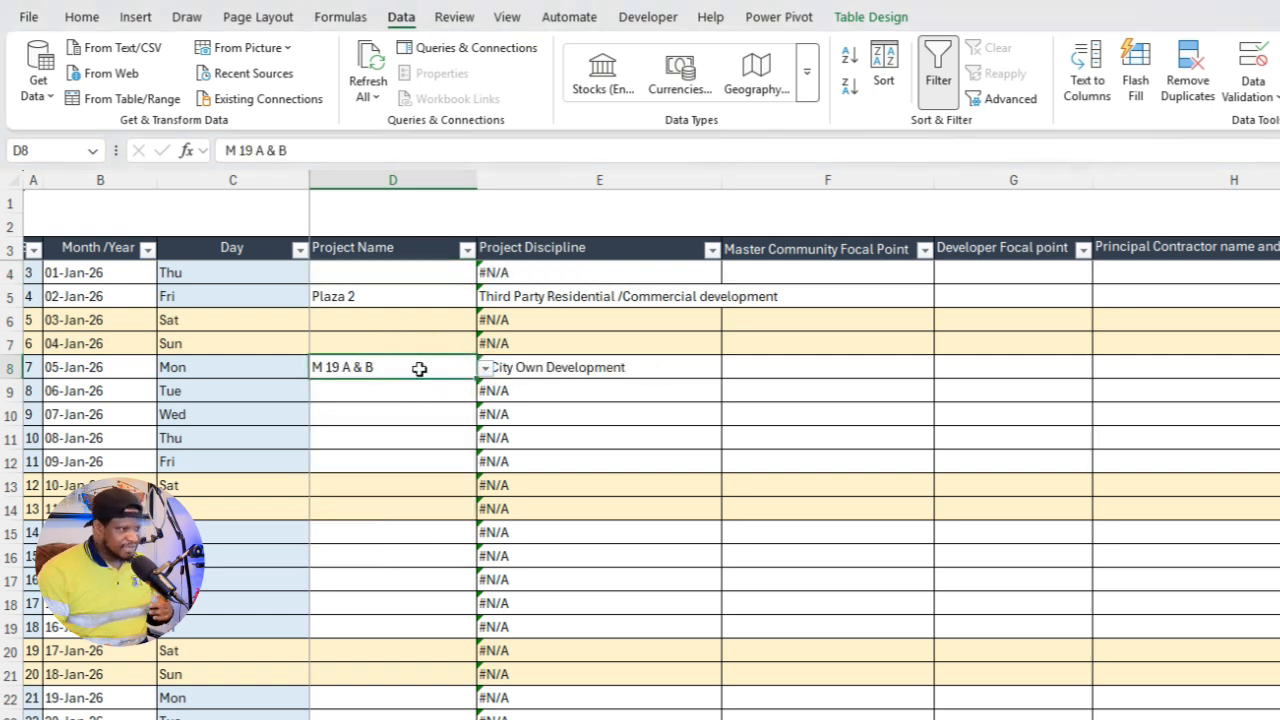
key("Delete")
left_click(437, 251)
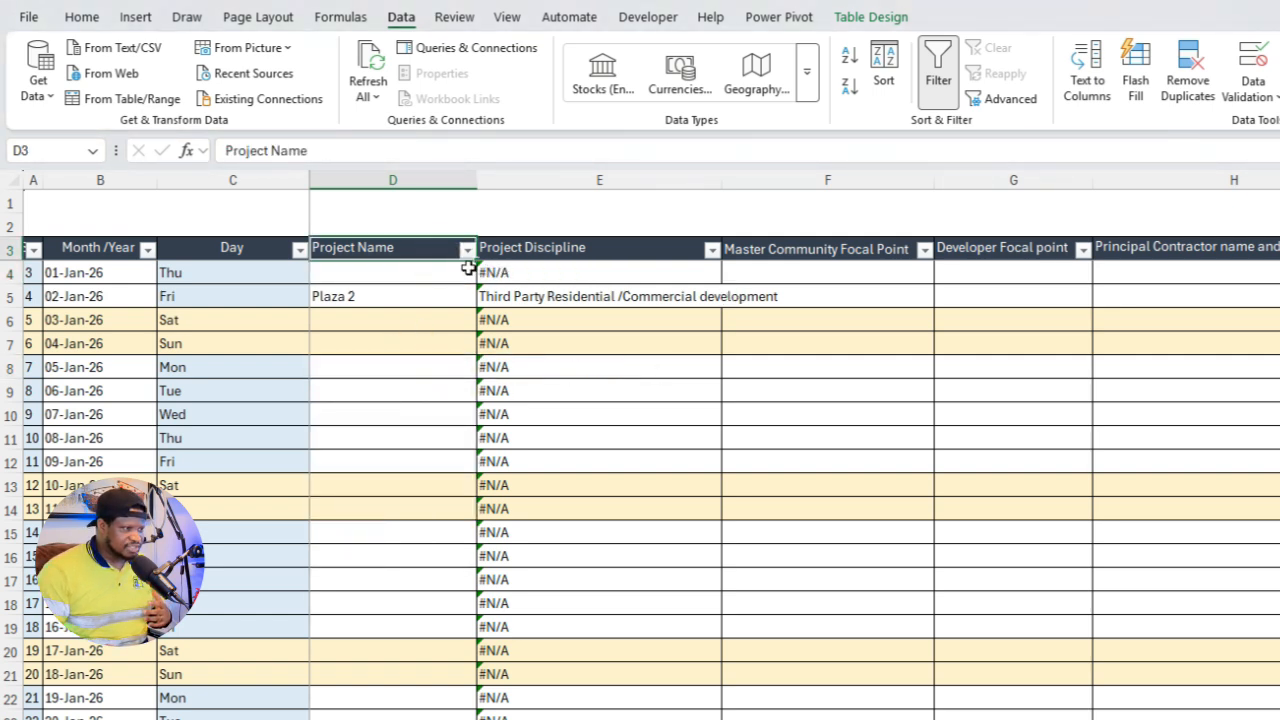
left_click(466, 271)
left_click(486, 272)
left_click(419, 356)
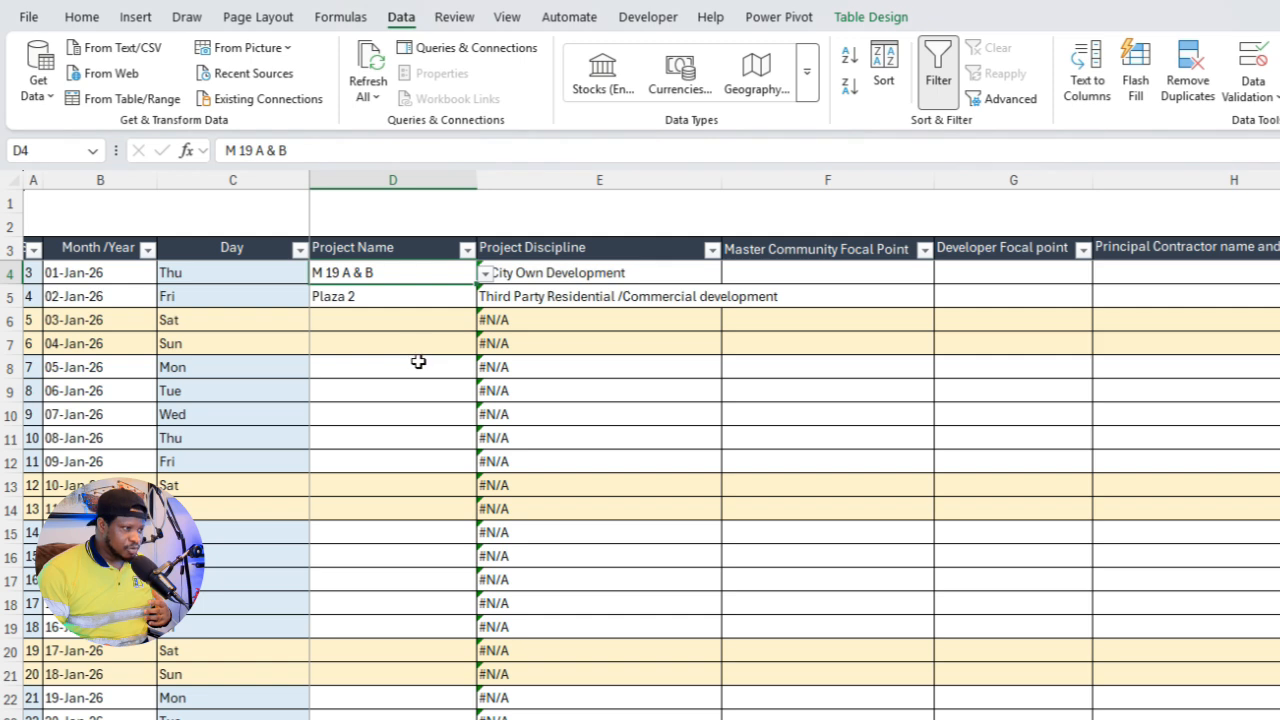
Choose Plaza 2 as the project name in D8, and B-01 in both D9 and D10.
left_click(418, 362)
left_click(485, 367)
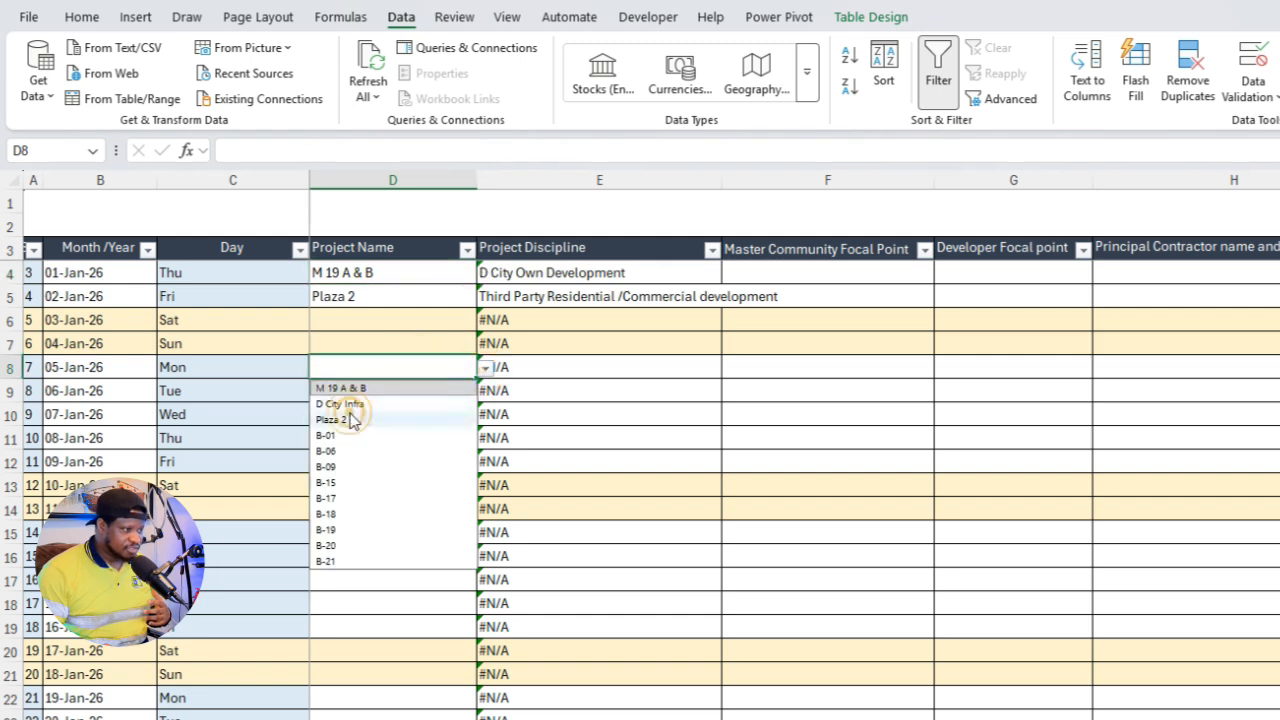
left_click(350, 419)
left_click(470, 392)
left_click(485, 391)
left_click(362, 460)
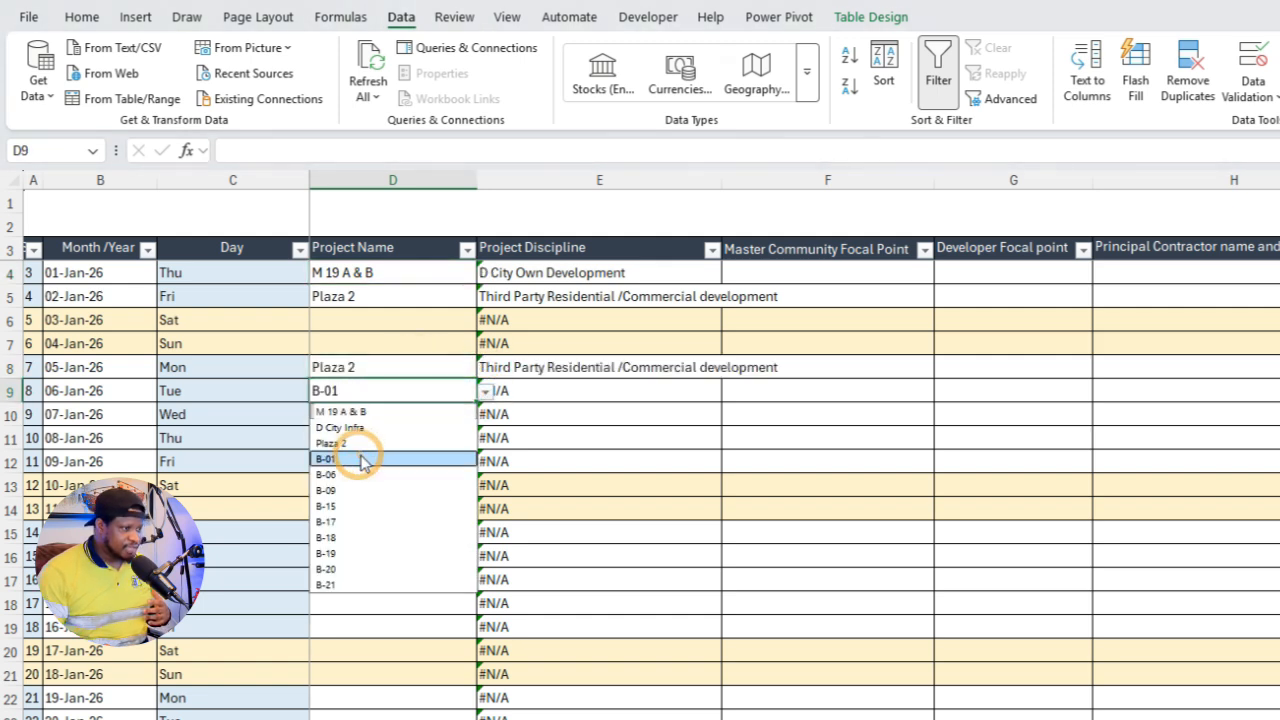
left_click(425, 417)
left_click(486, 414)
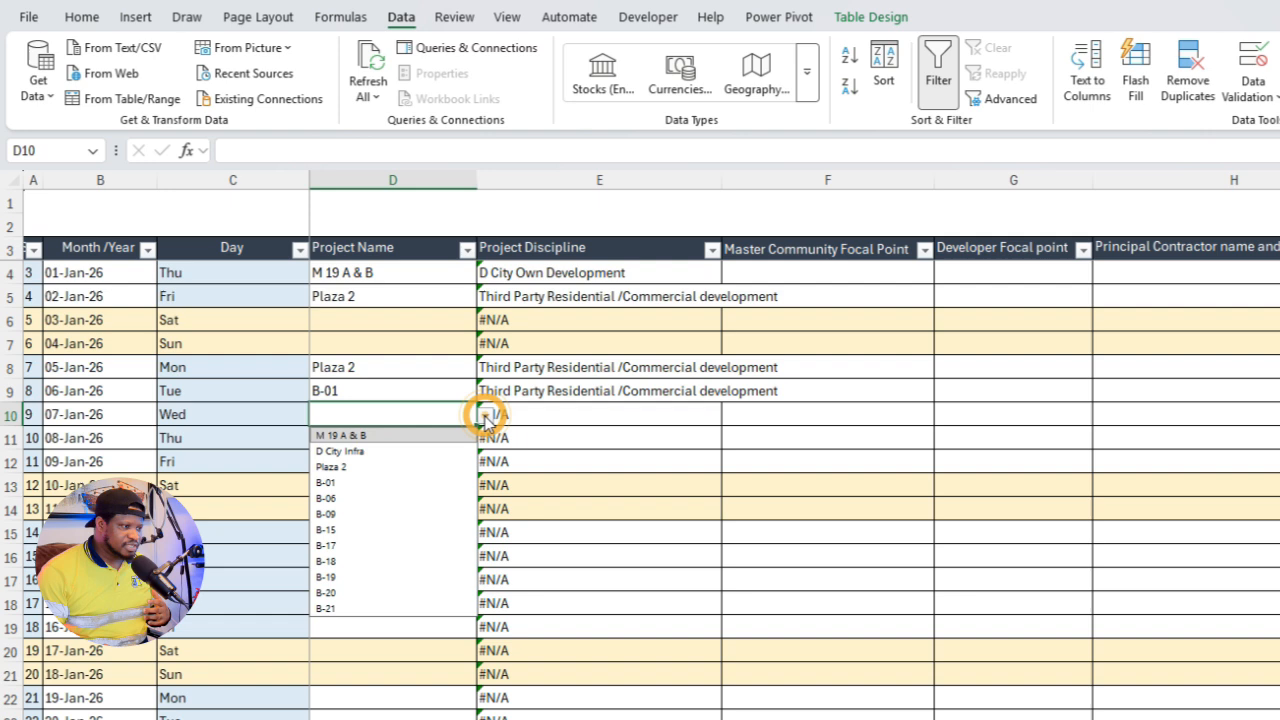
left_click(362, 485)
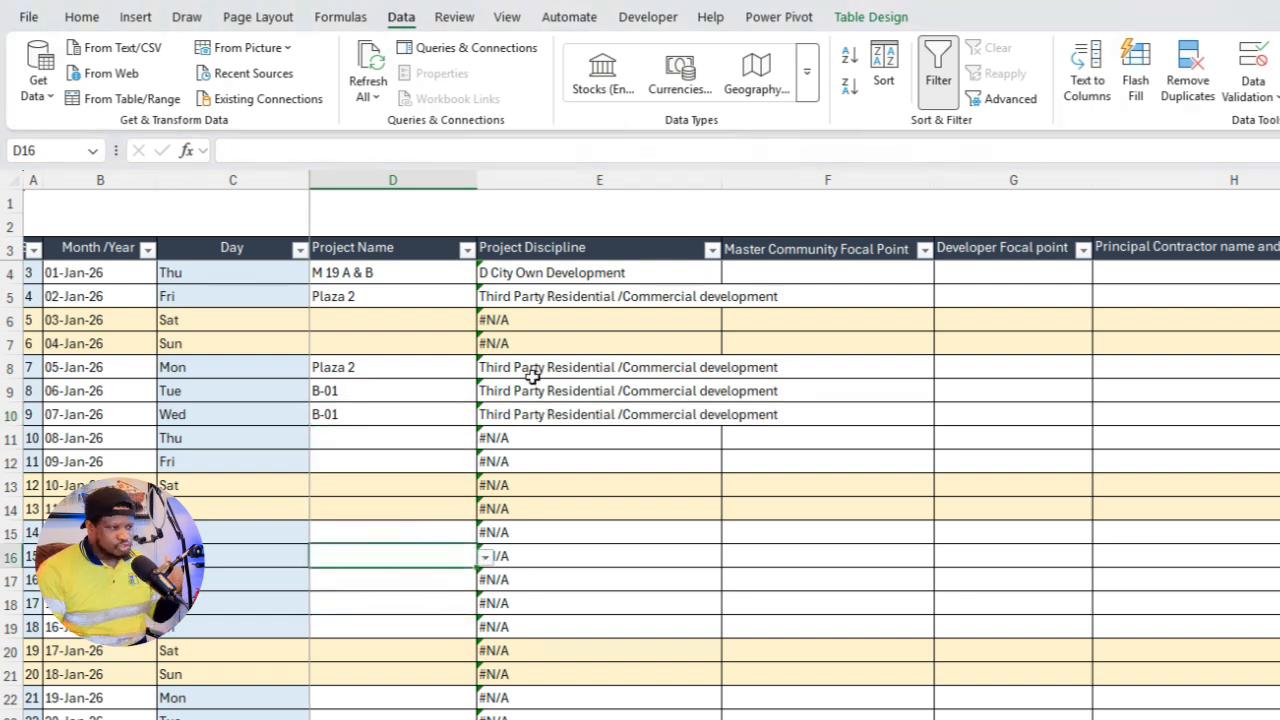
Wrap E4's VLOOKUP in IF(D4="","",…) so rows without a project name stay blank, and enter the formula.
left_click_drag(328, 328, 332, 339)
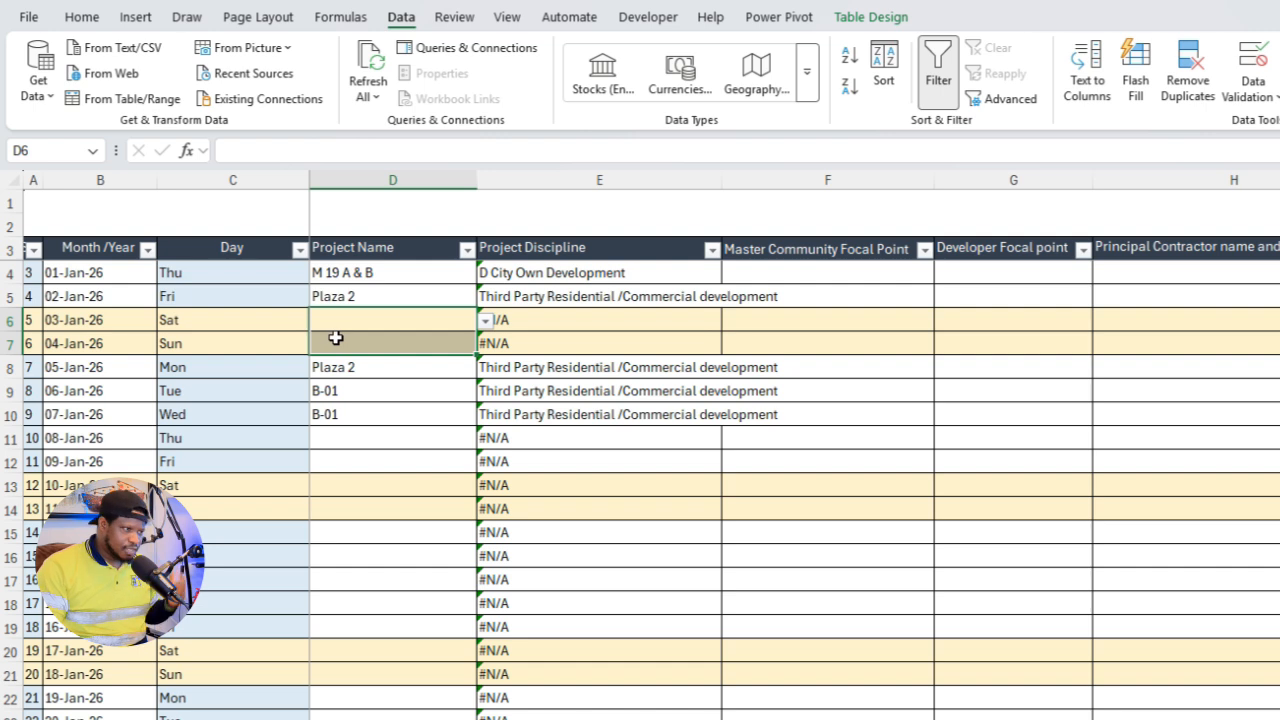
left_click_drag(589, 312, 592, 345)
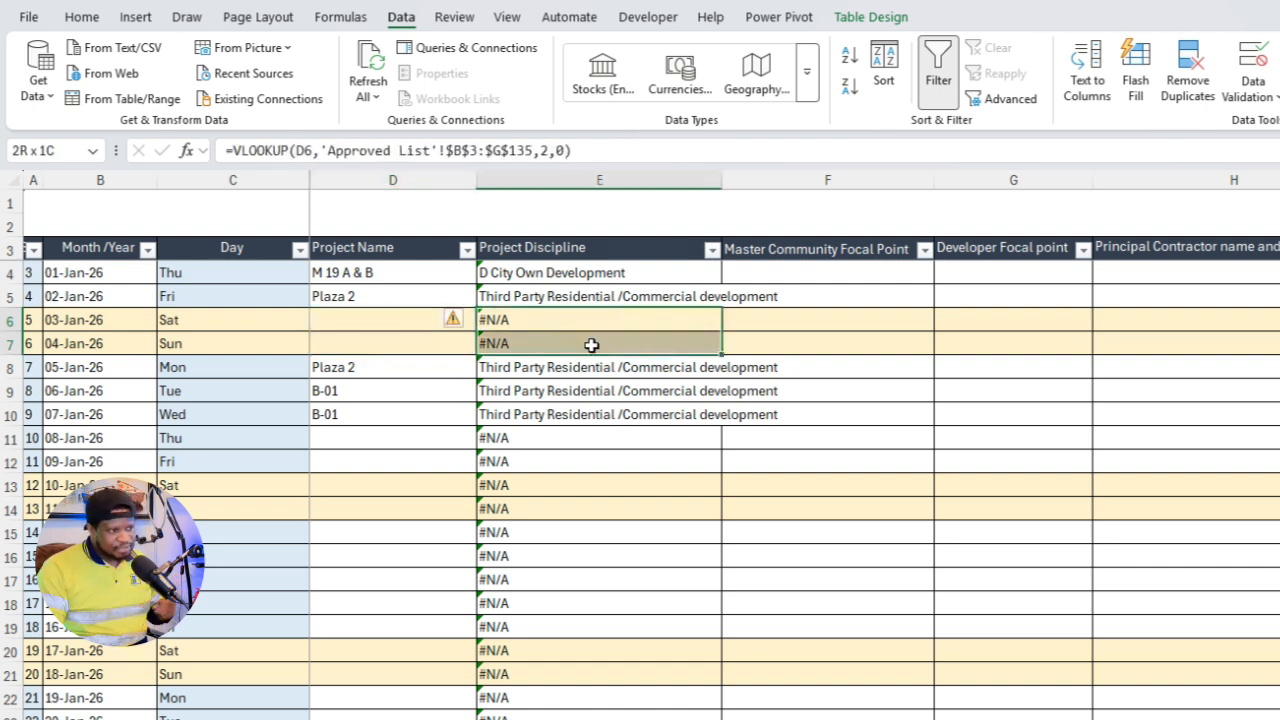
left_click(493, 272)
left_click(233, 150)
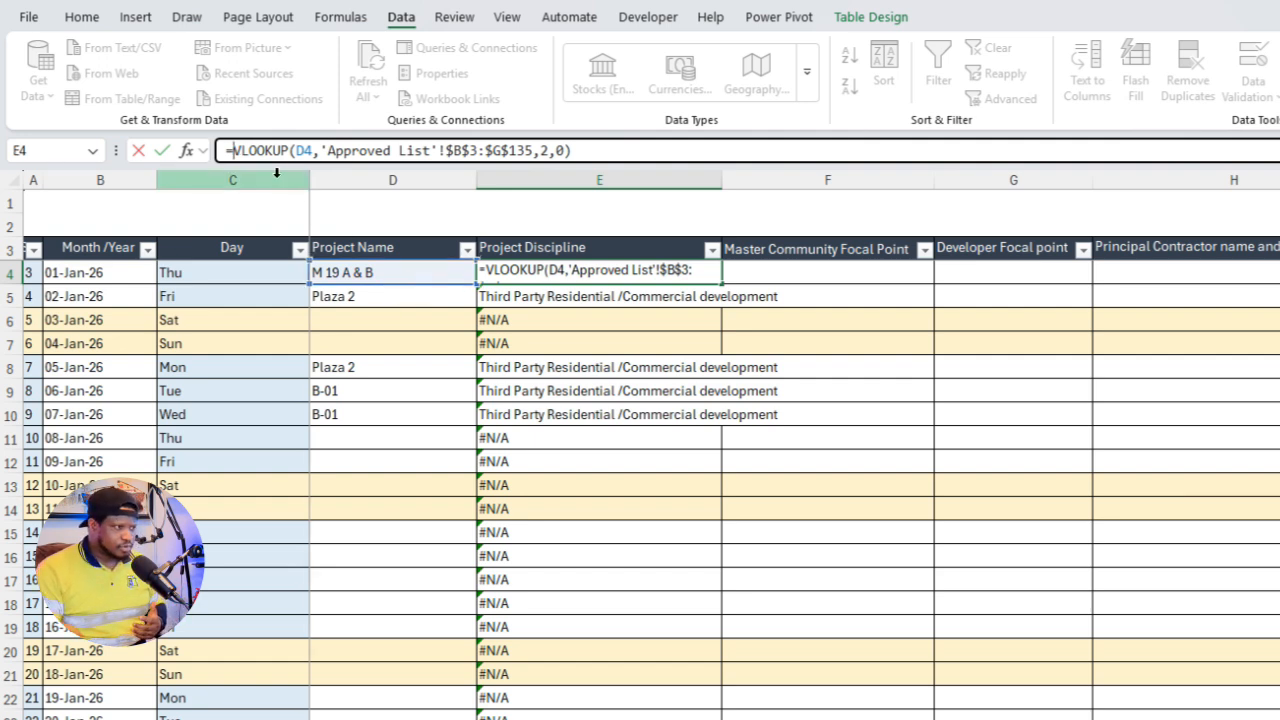
left_click(231, 150)
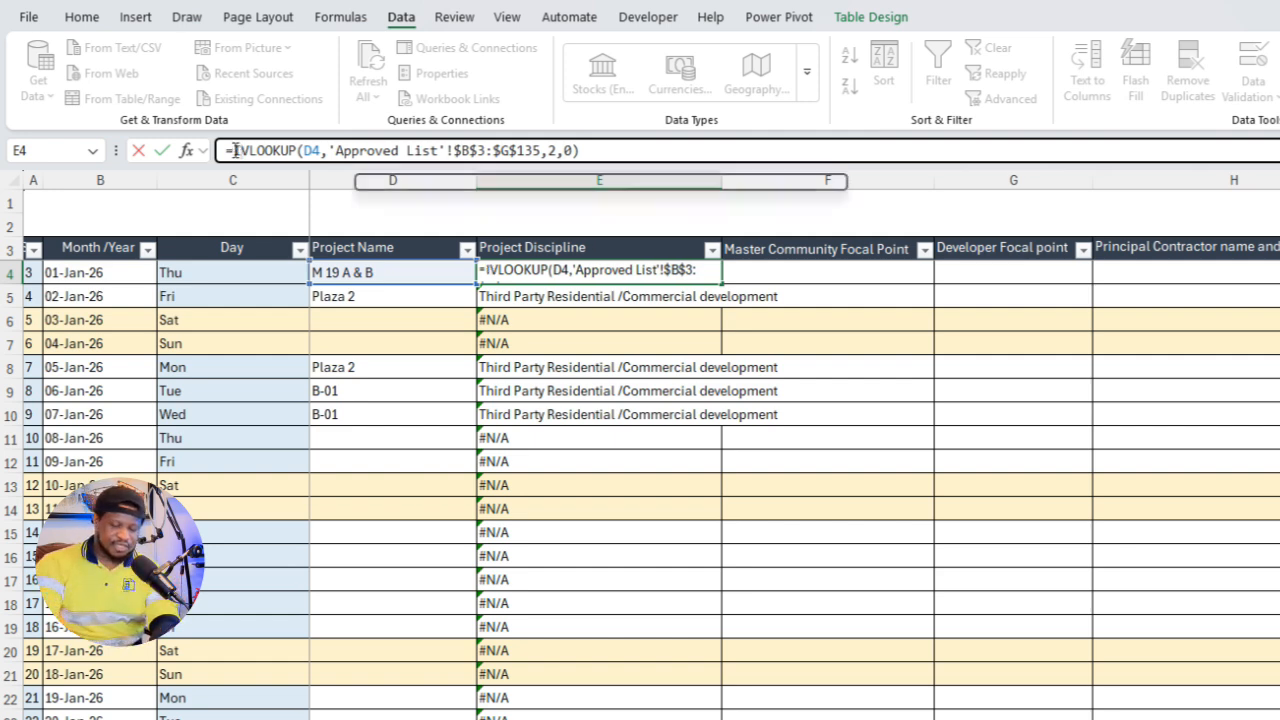
type("IF(D")
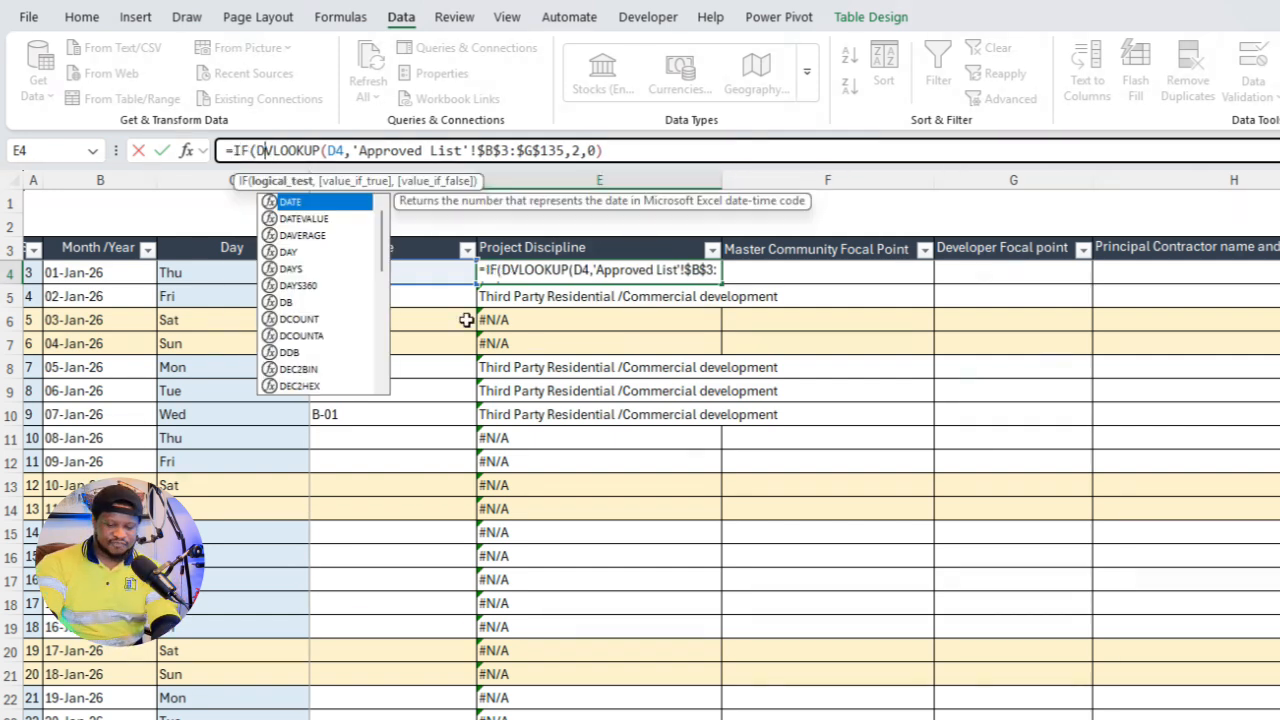
type("4=\"\",")
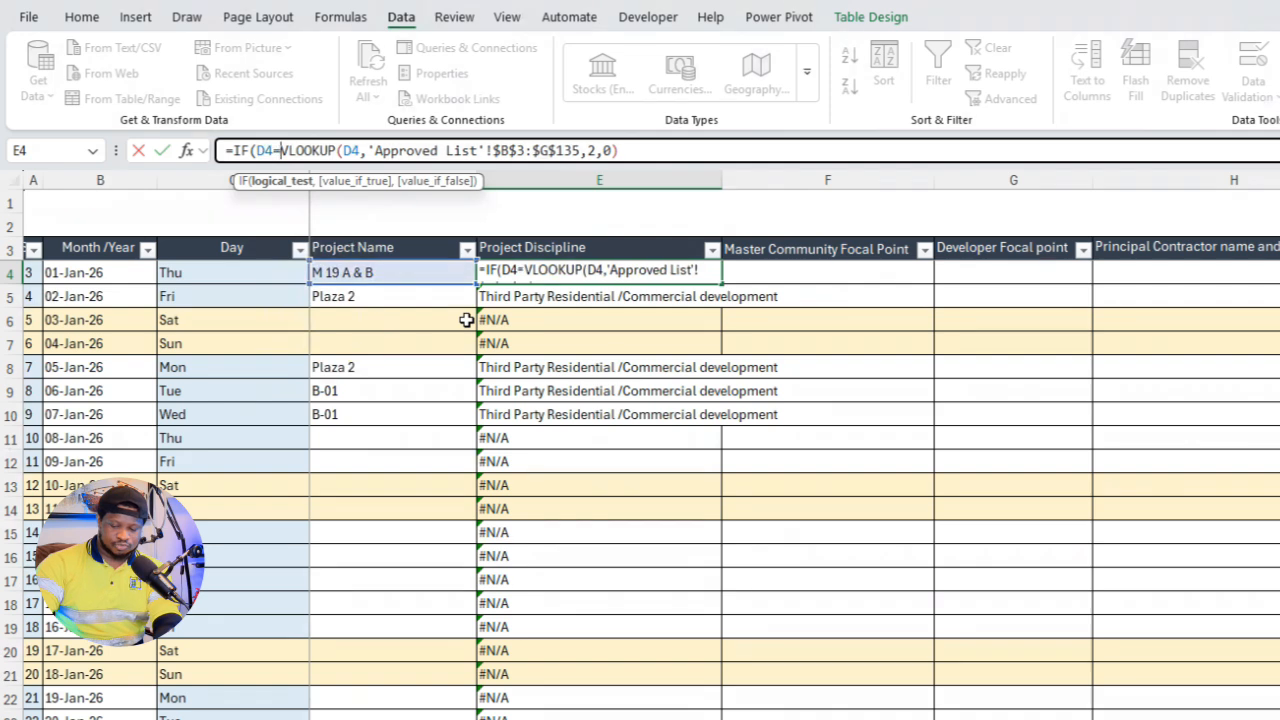
type("\"\",")
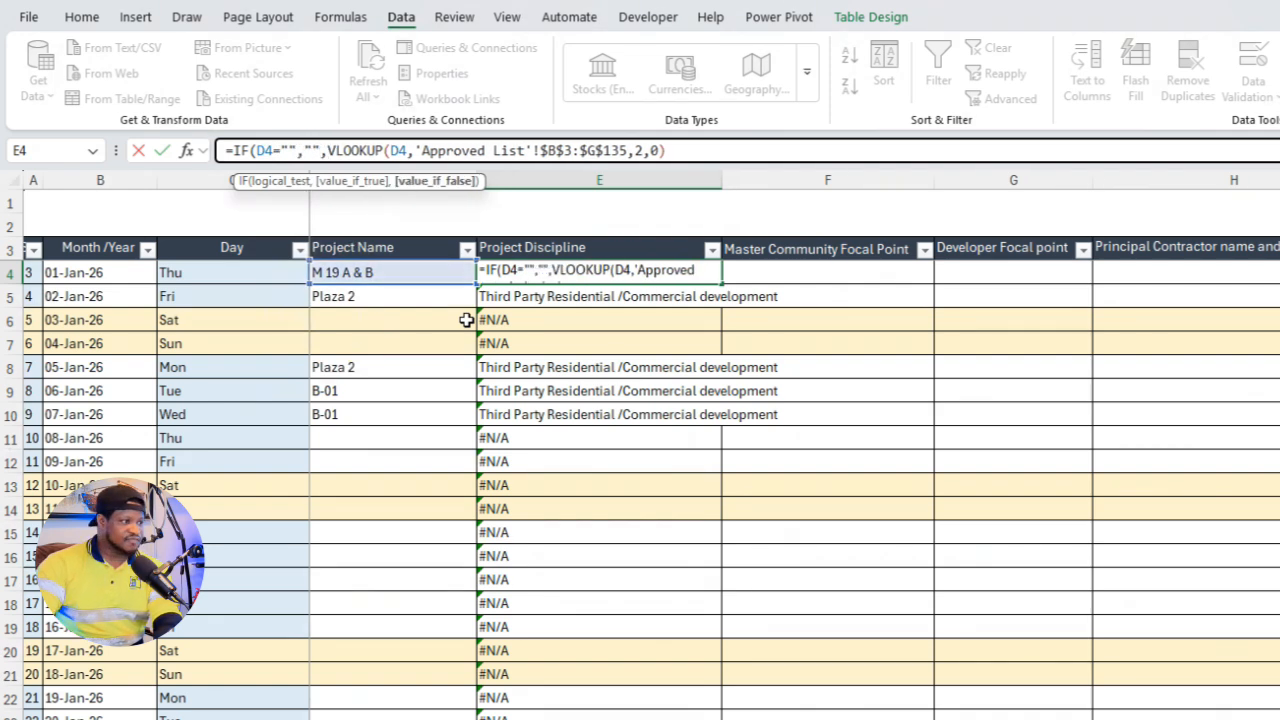
left_click(754, 149)
right_click(754, 149)
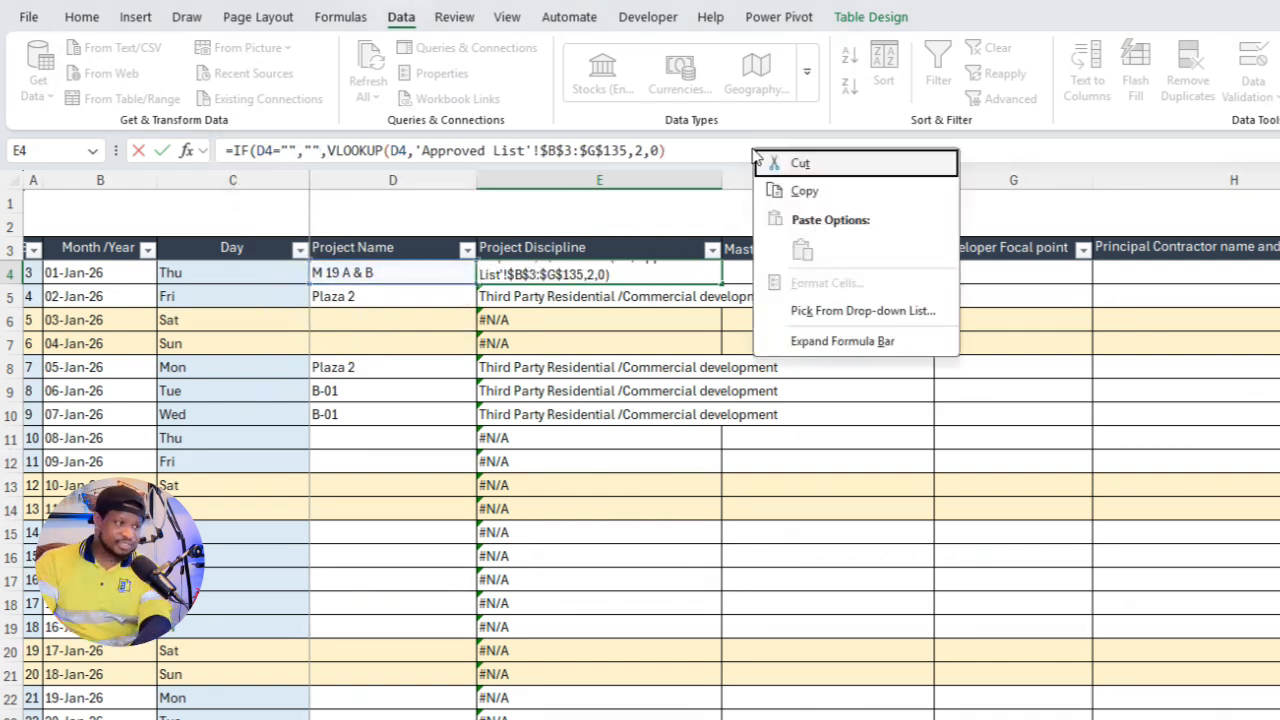
left_click(754, 149)
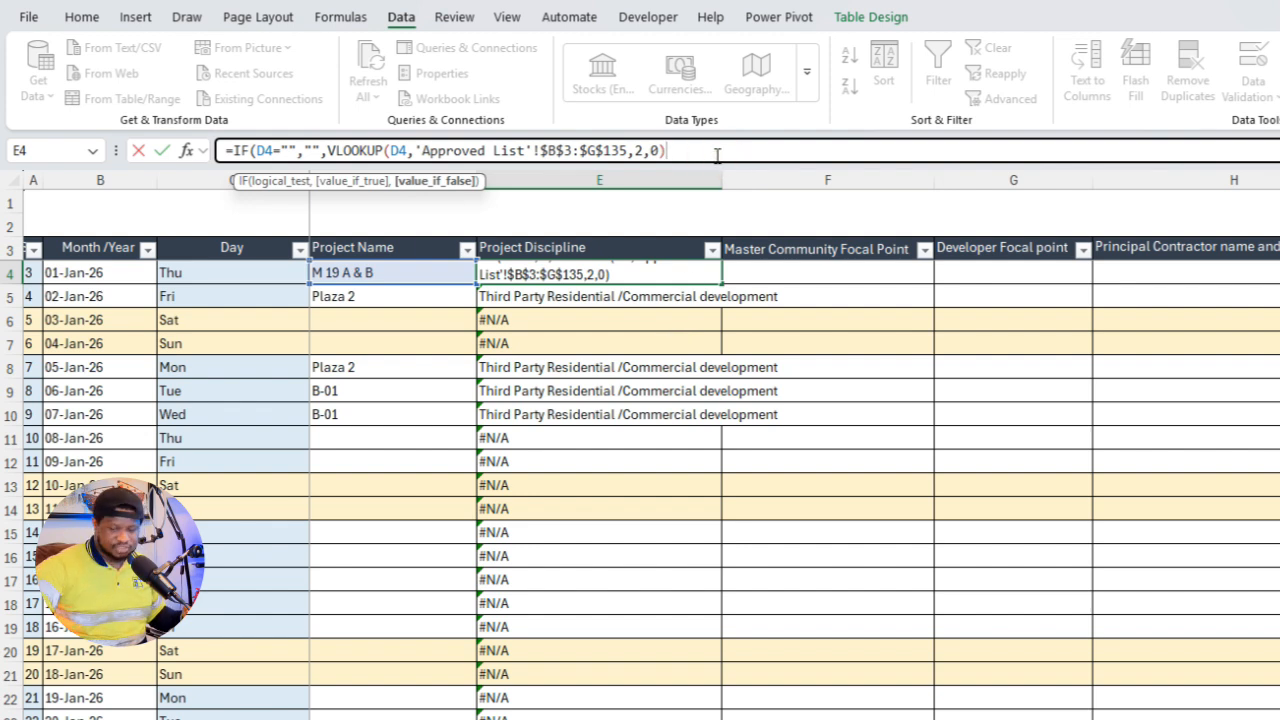
type(")")
key("Return")
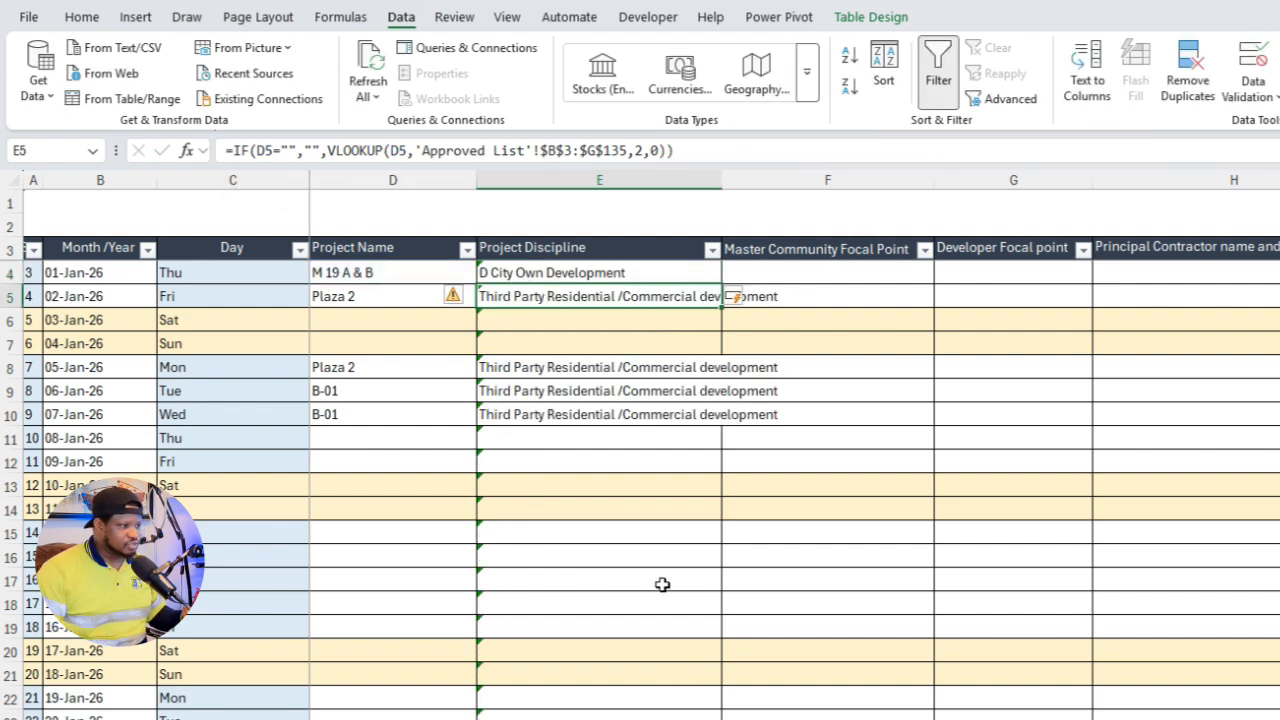
Check the formula in the blank rows of the Project Discipline column, and fit the column width to its contents.
left_click(568, 322)
left_click(588, 556)
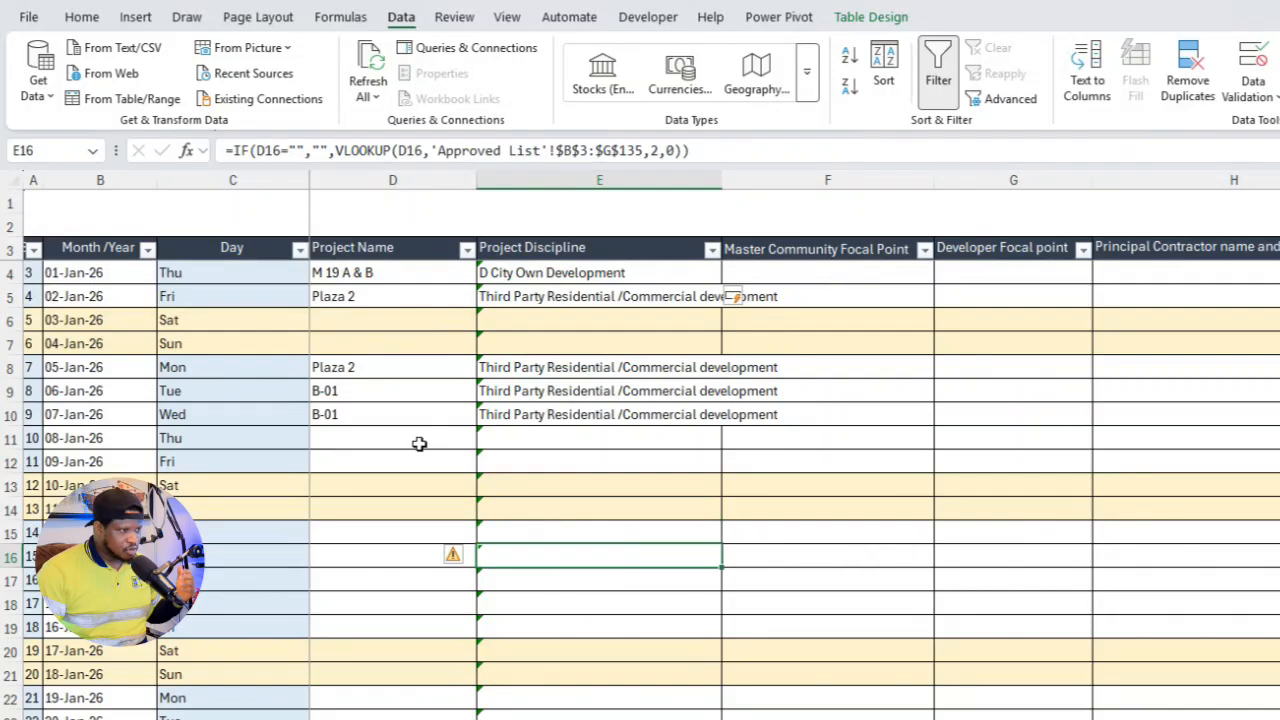
scroll(600, 581, "down", 14)
scroll(600, 581, "down", 10)
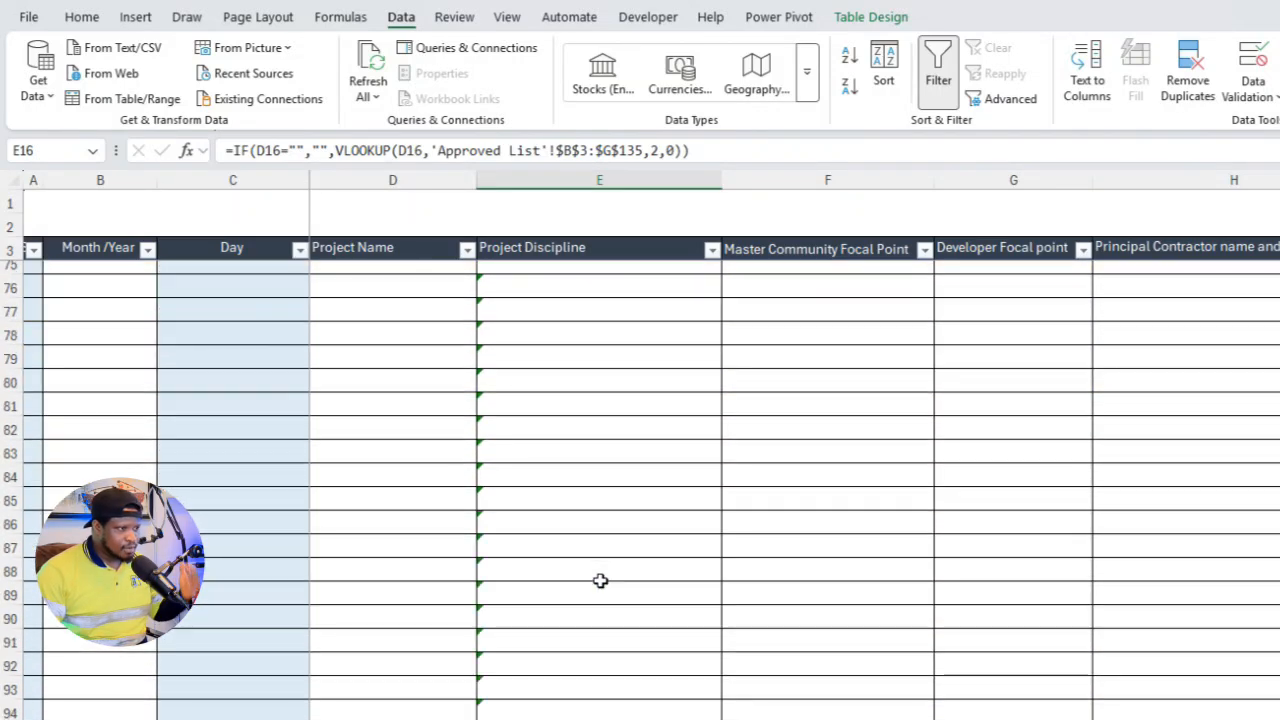
scroll(603, 576, "up", 20)
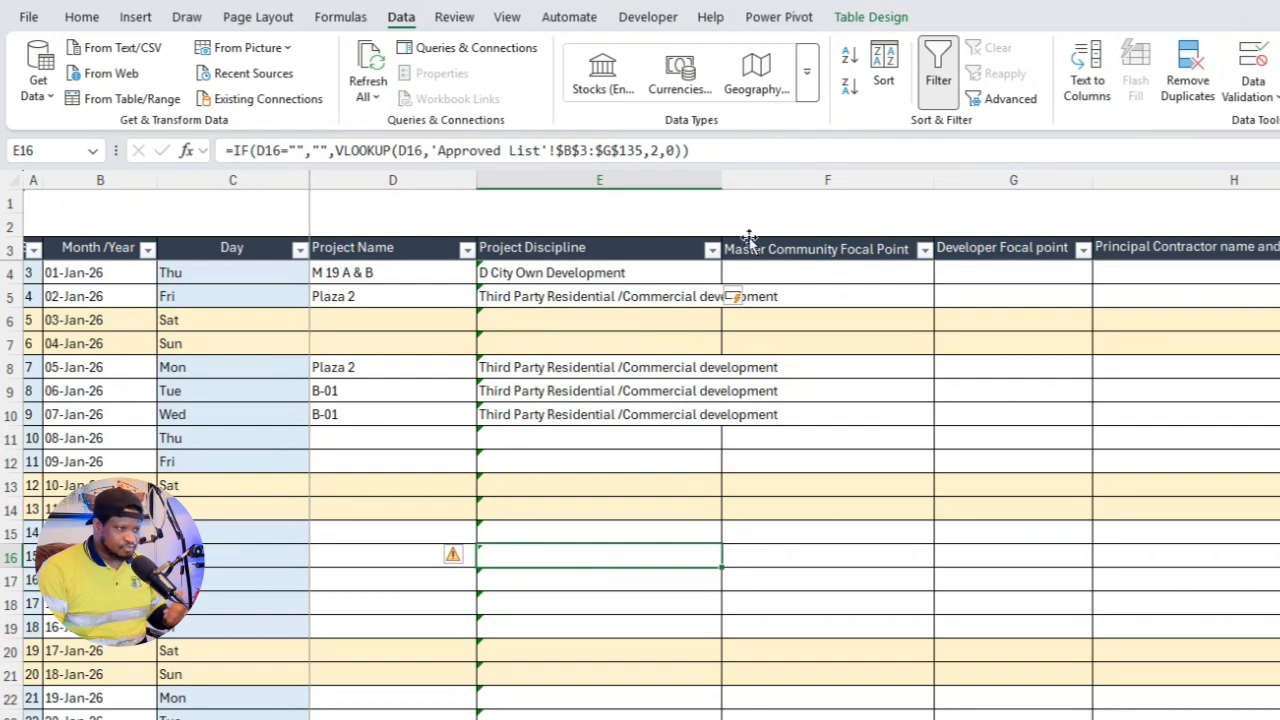
double_click(722, 180)
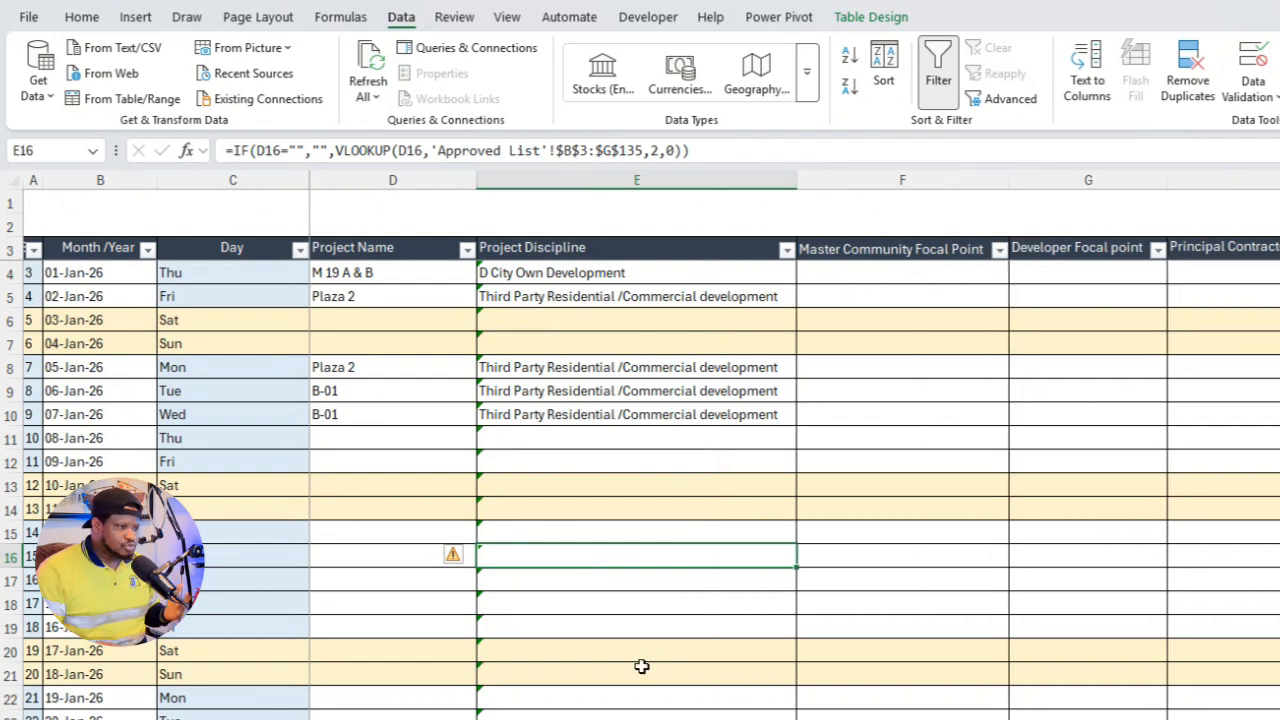
Fill E4's formula across into F4 of the Master Community Focal Point column.
left_click(655, 274)
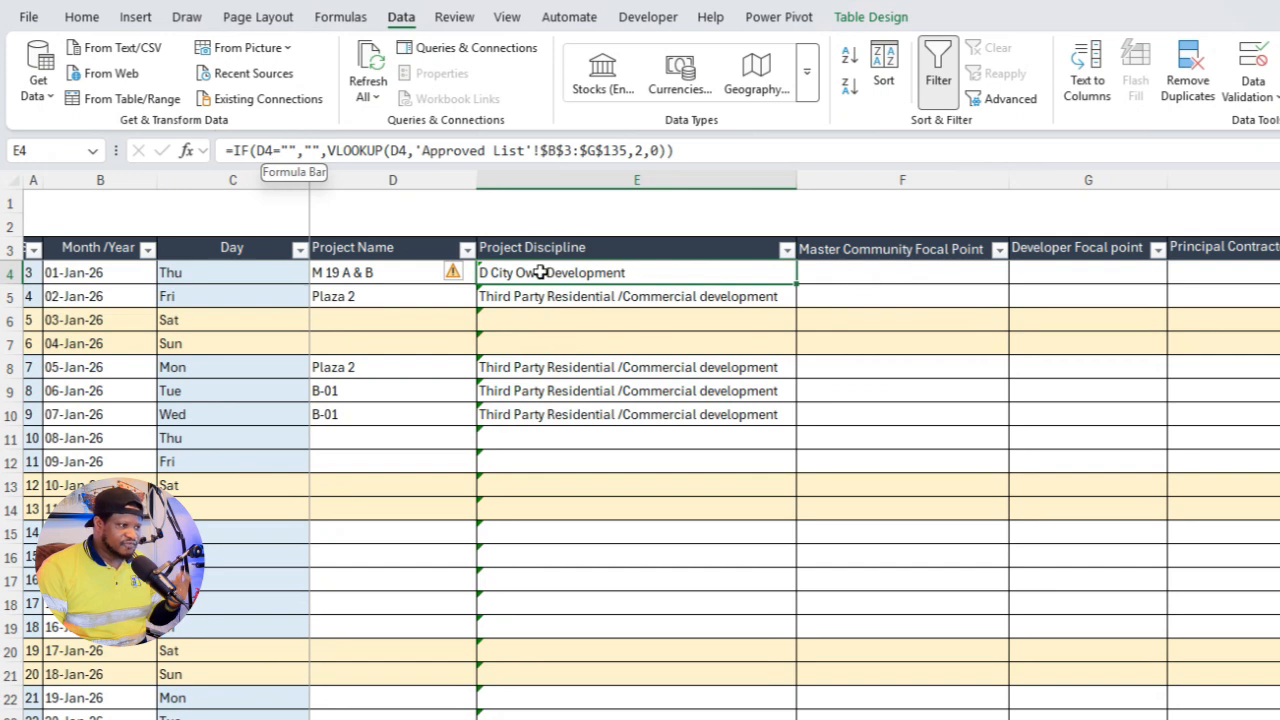
left_click(397, 620)
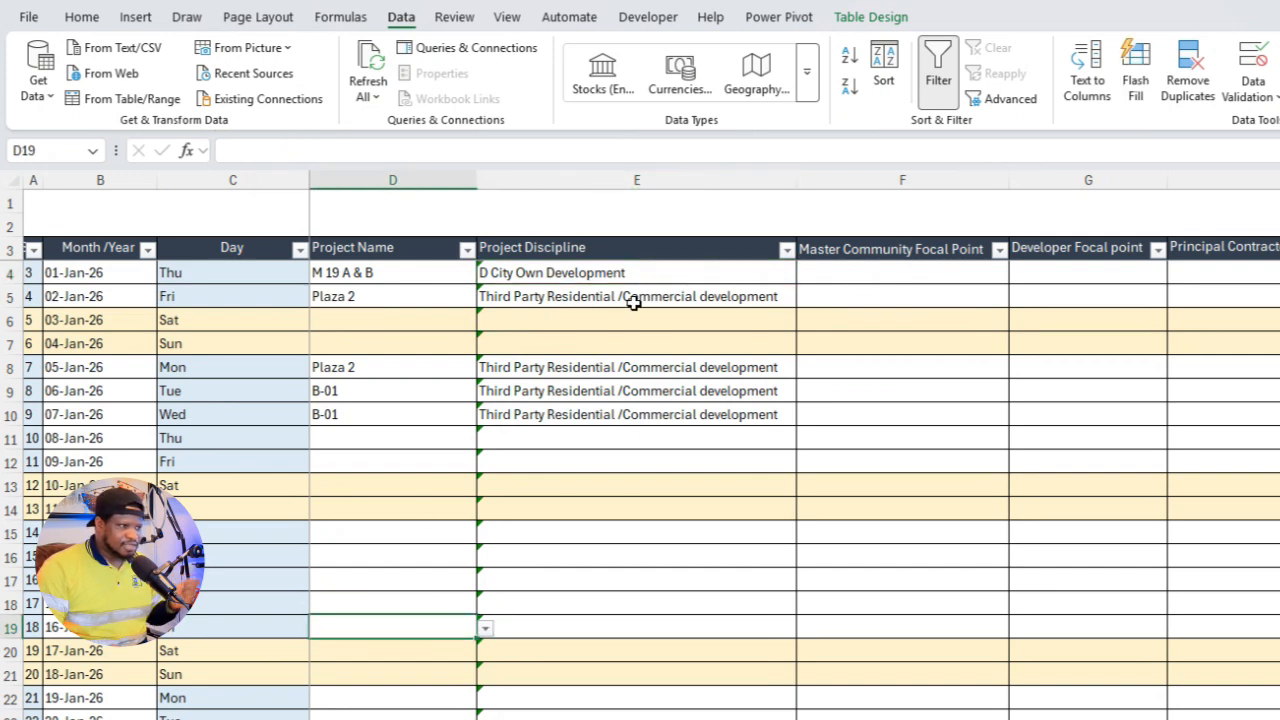
left_click(735, 274)
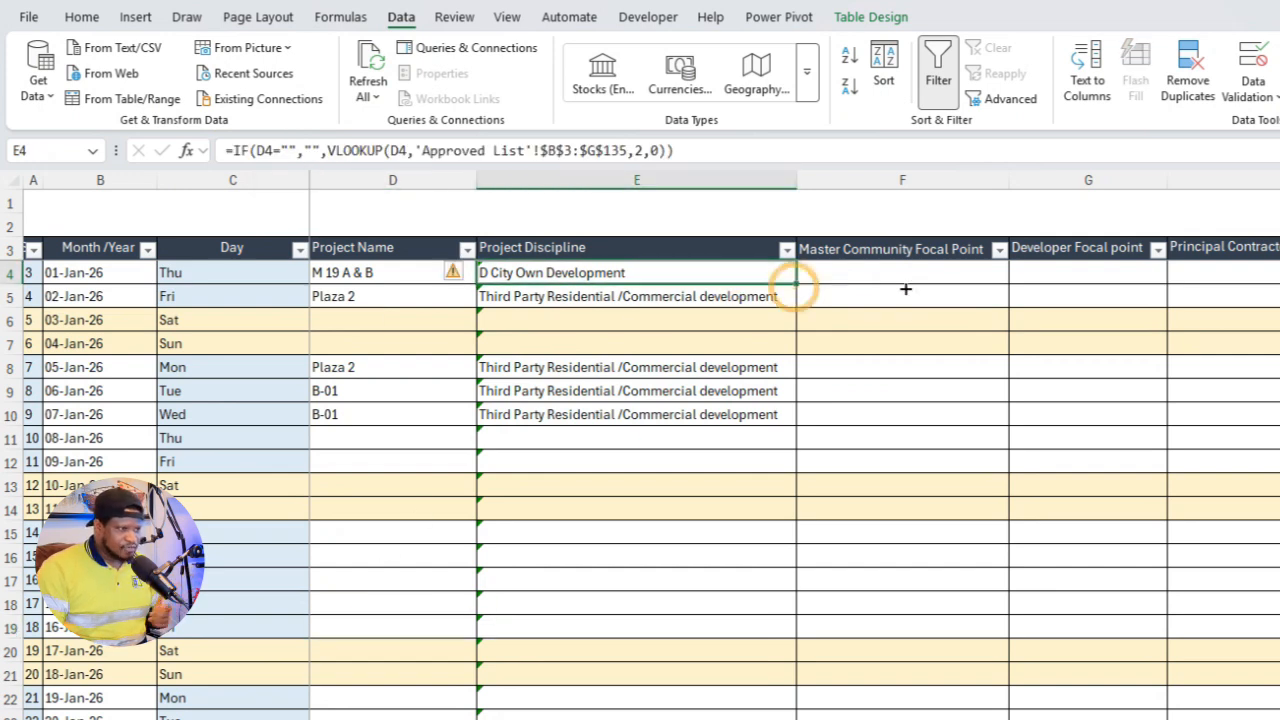
left_click_drag(796, 285, 996, 345)
left_click(963, 470)
Point the IF test in F4 at D4, set the VLOOKUP column index to 3, and enter the formula.
double_click(888, 272)
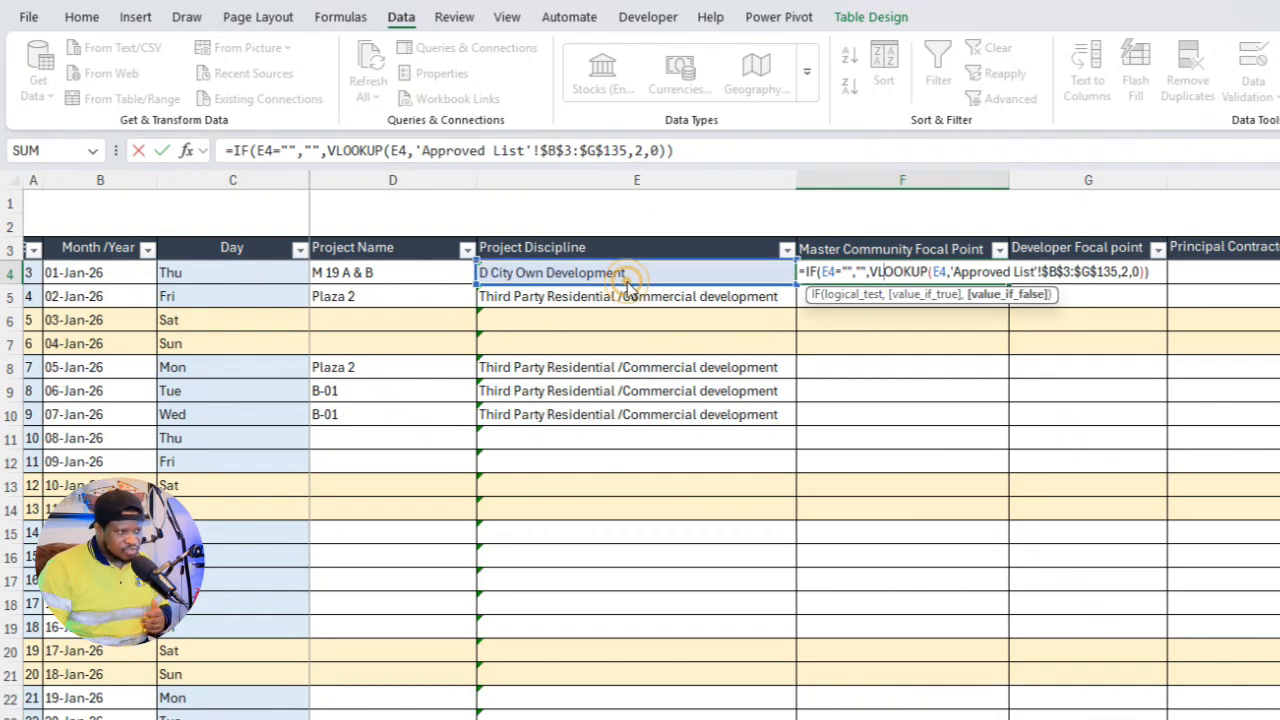
left_click_drag(628, 284, 418, 290)
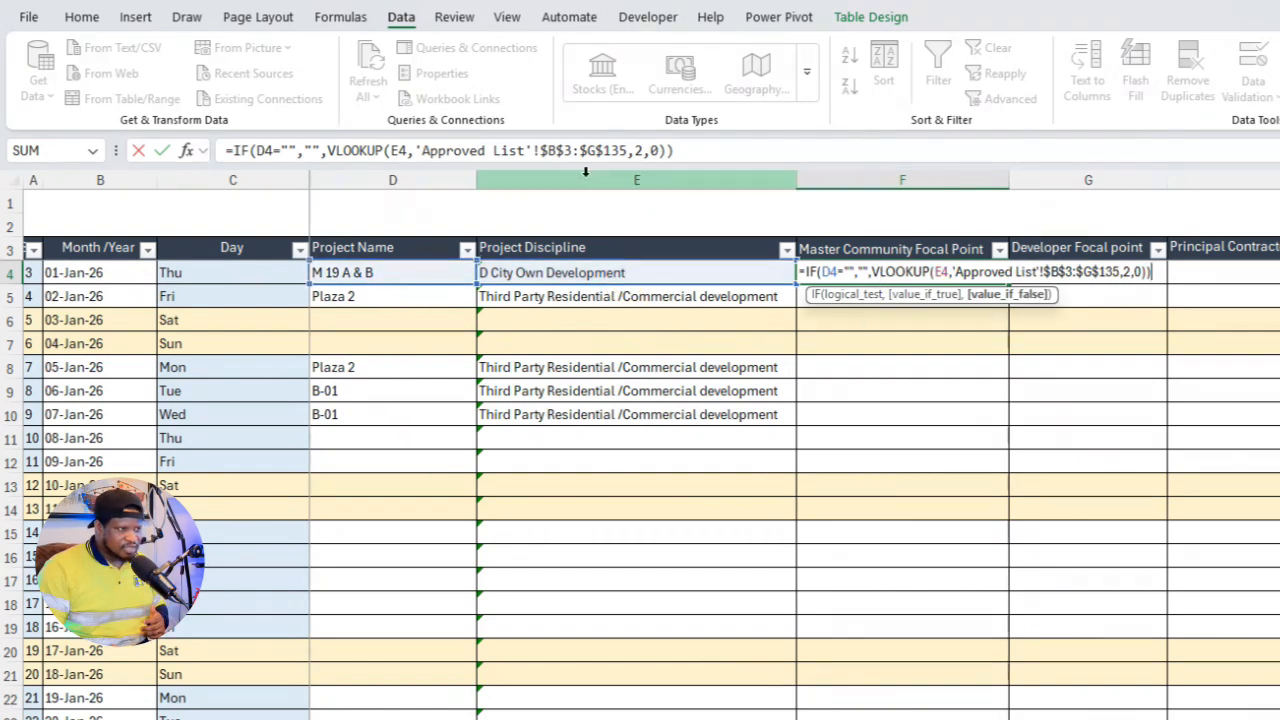
left_click(643, 150)
left_click(563, 151)
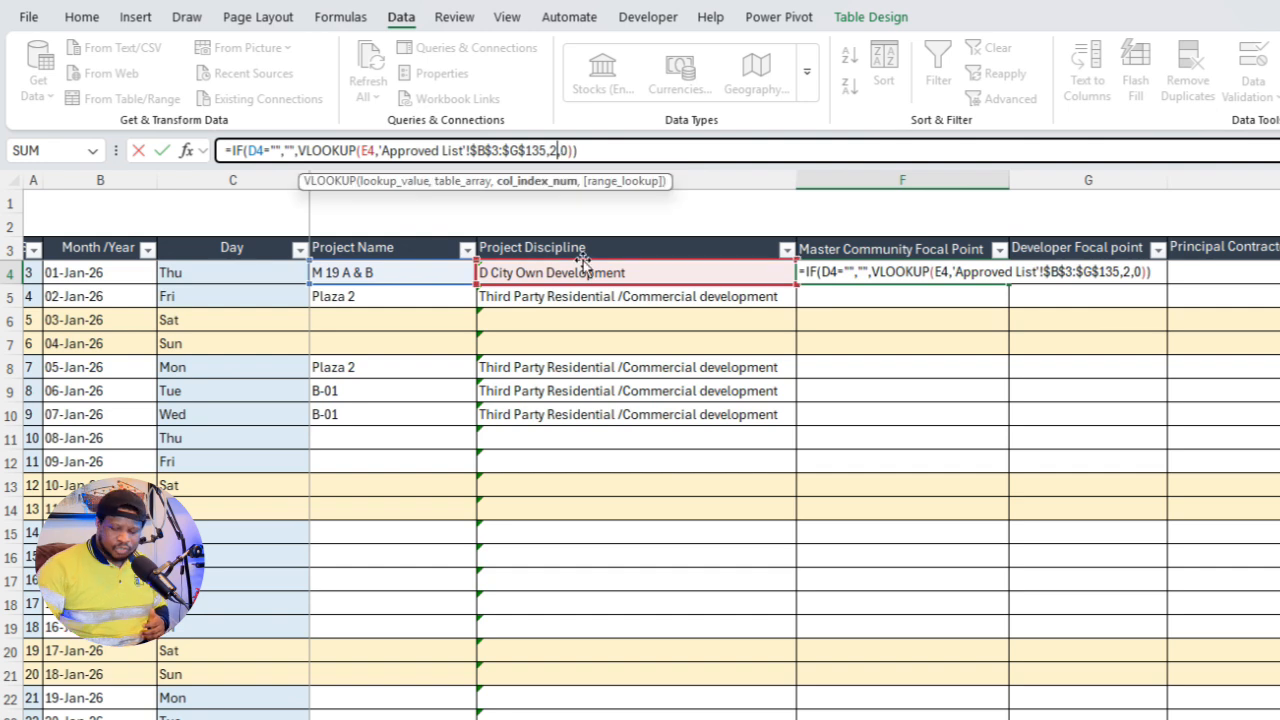
key("BackSpace")
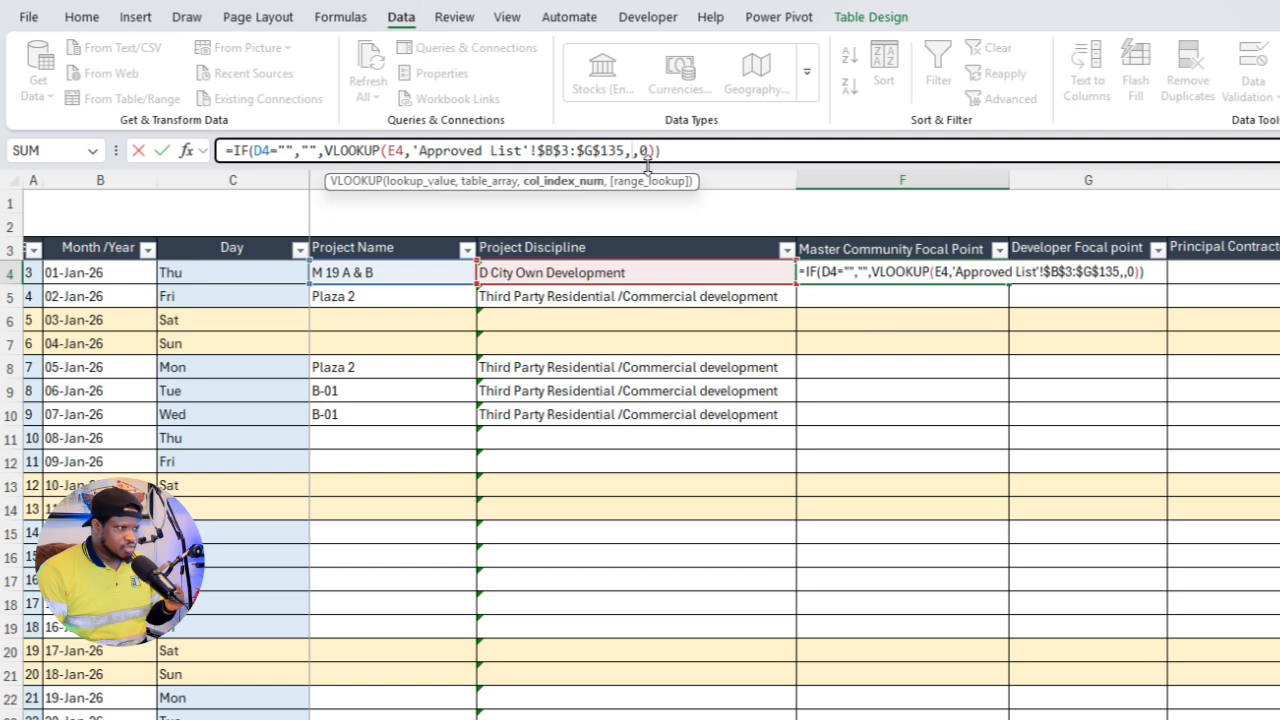
type("3")
key("Return")
Compare F4's formula with E4's, change F4's VLOOKUP lookup value to D4, and enter the formula.
left_click(579, 268)
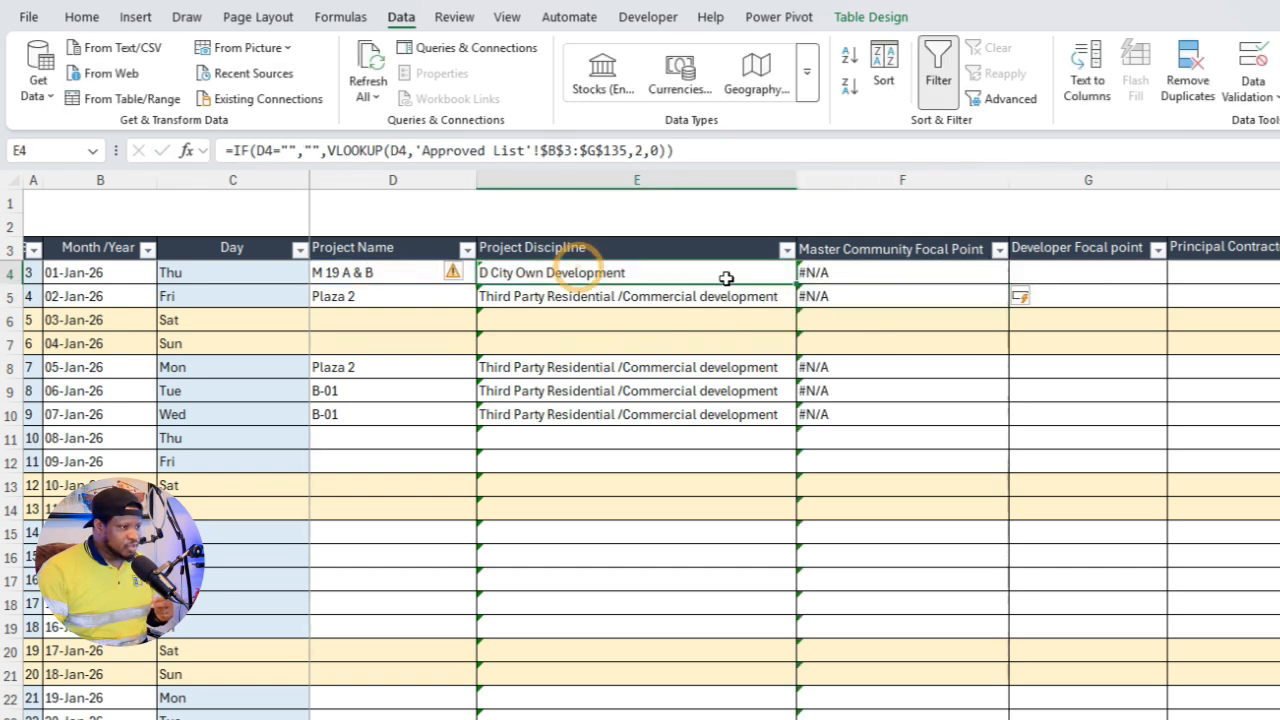
left_click(948, 273)
double_click(948, 273)
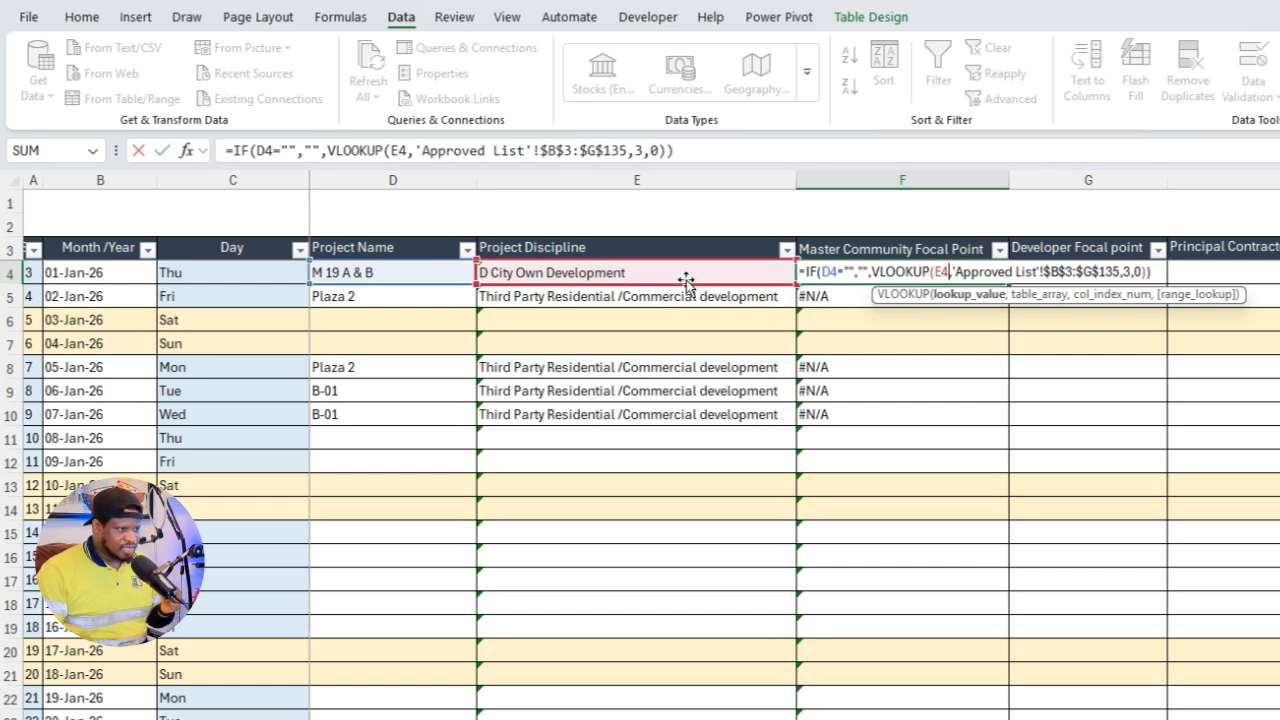
left_click_drag(686, 283, 457, 280)
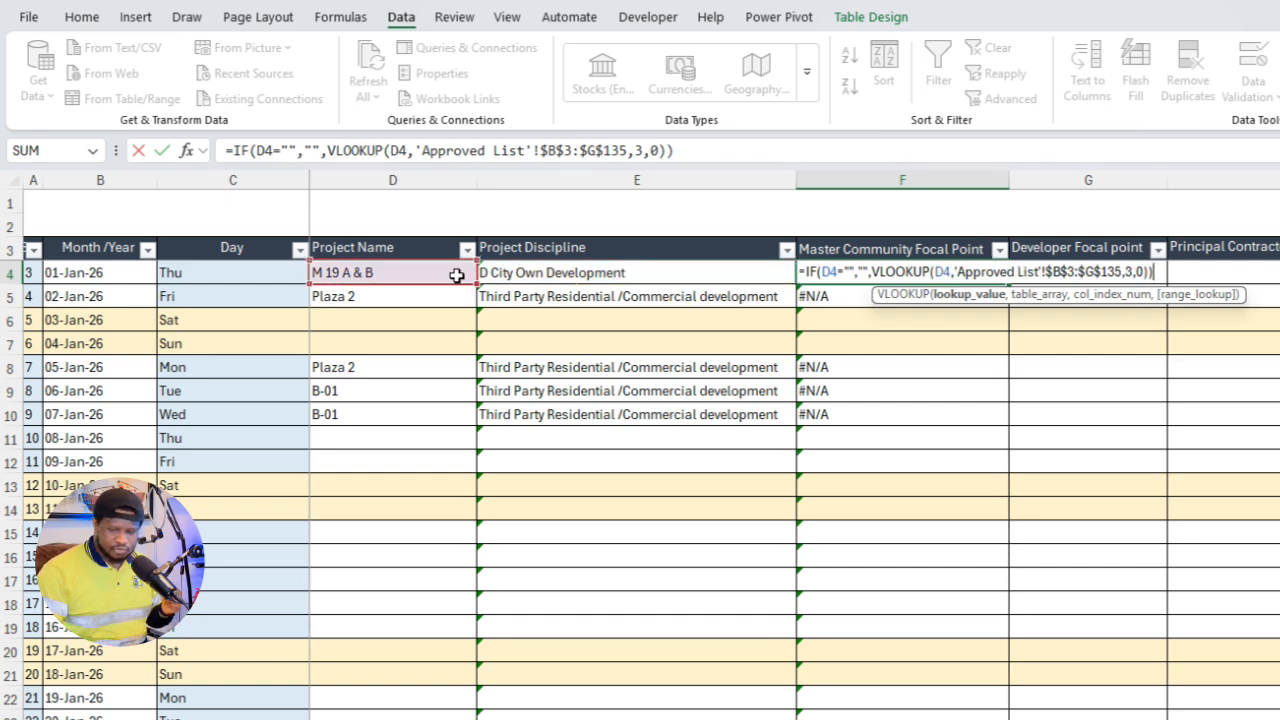
key("Return")
left_click(876, 268)
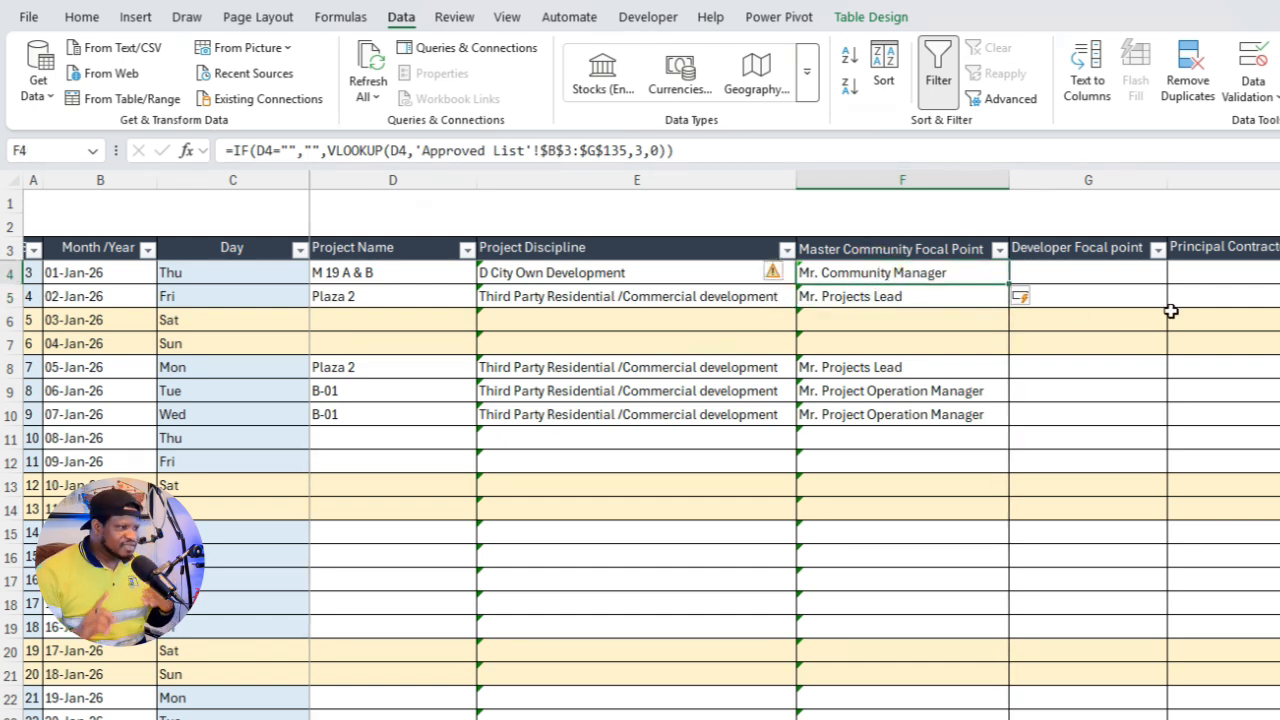
On the Approved List sheet, enter 1 in B2 and fill it across row 2 above the headers as an increasing series.
left_click(548, 280)
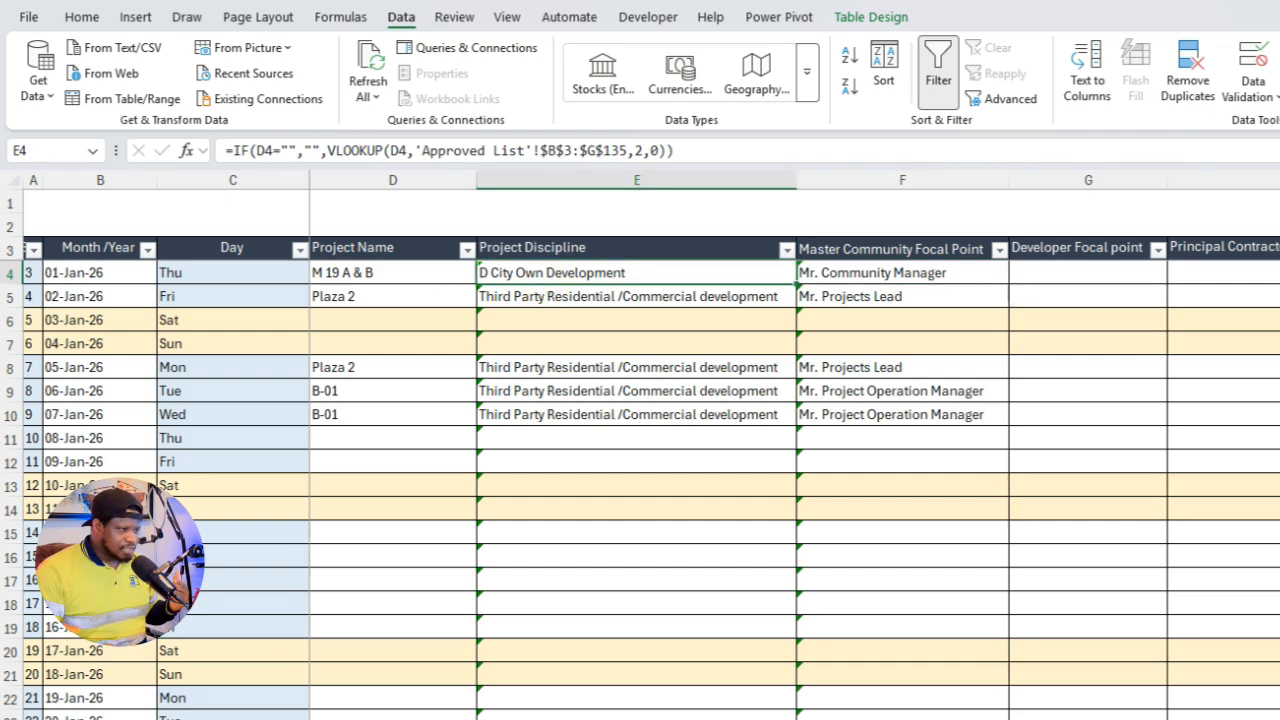
left_click(640, 718)
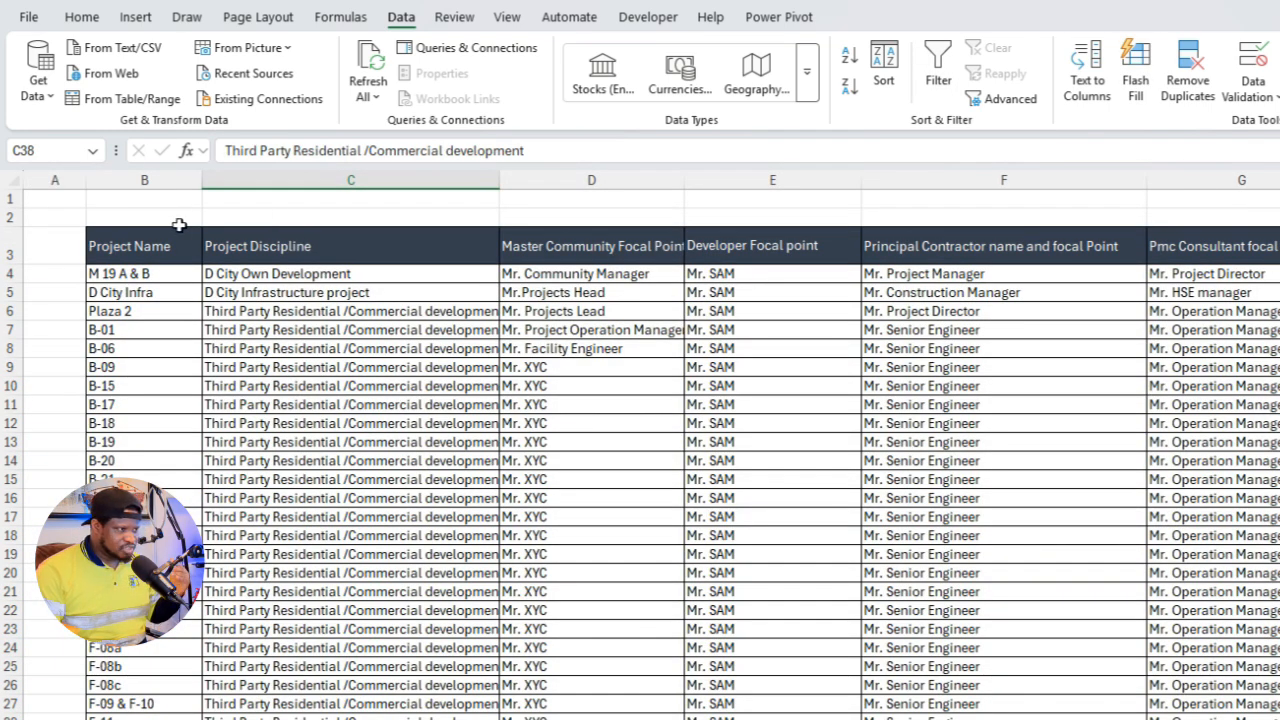
left_click(140, 218)
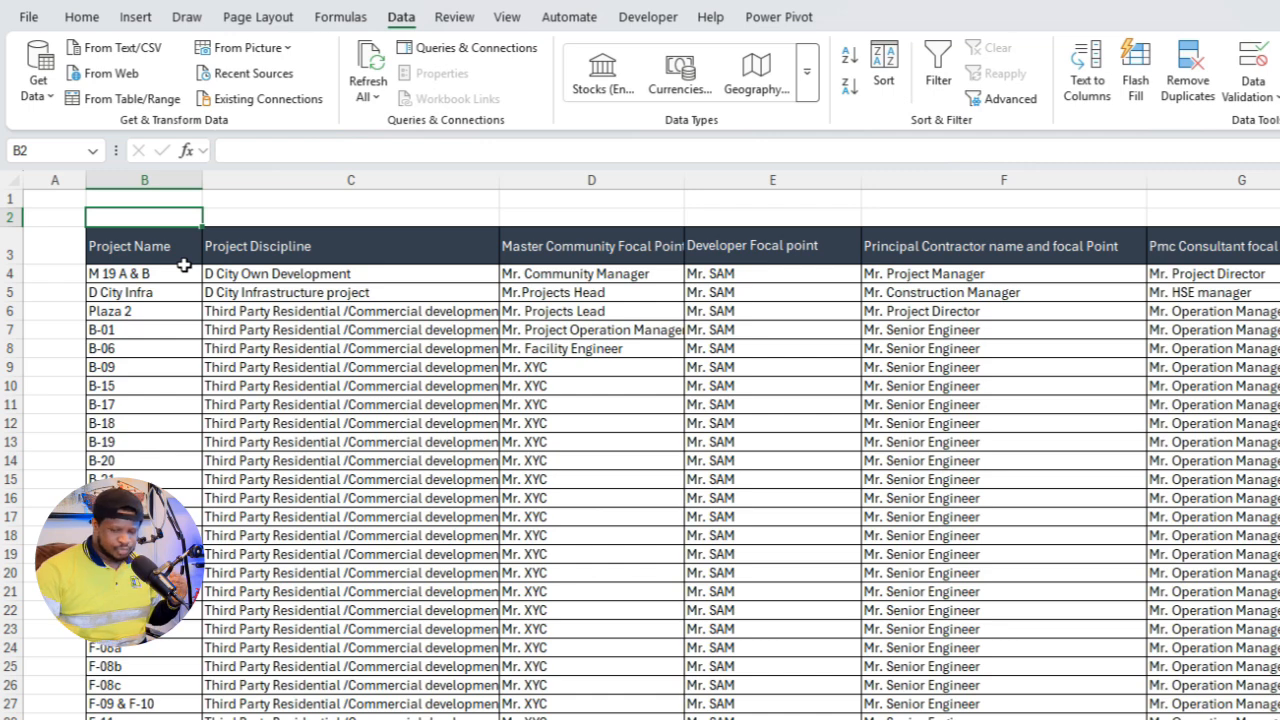
type("1")
left_click(260, 311)
left_click(195, 218)
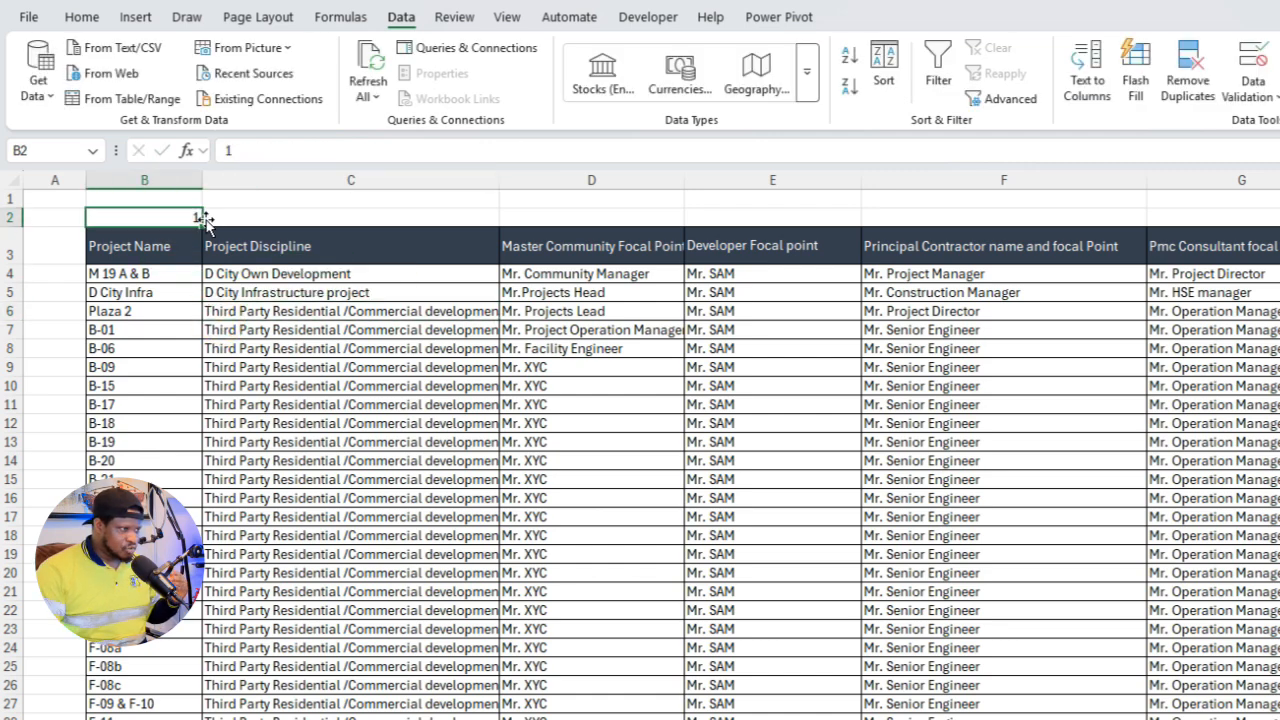
left_click_drag(205, 222, 1268, 262)
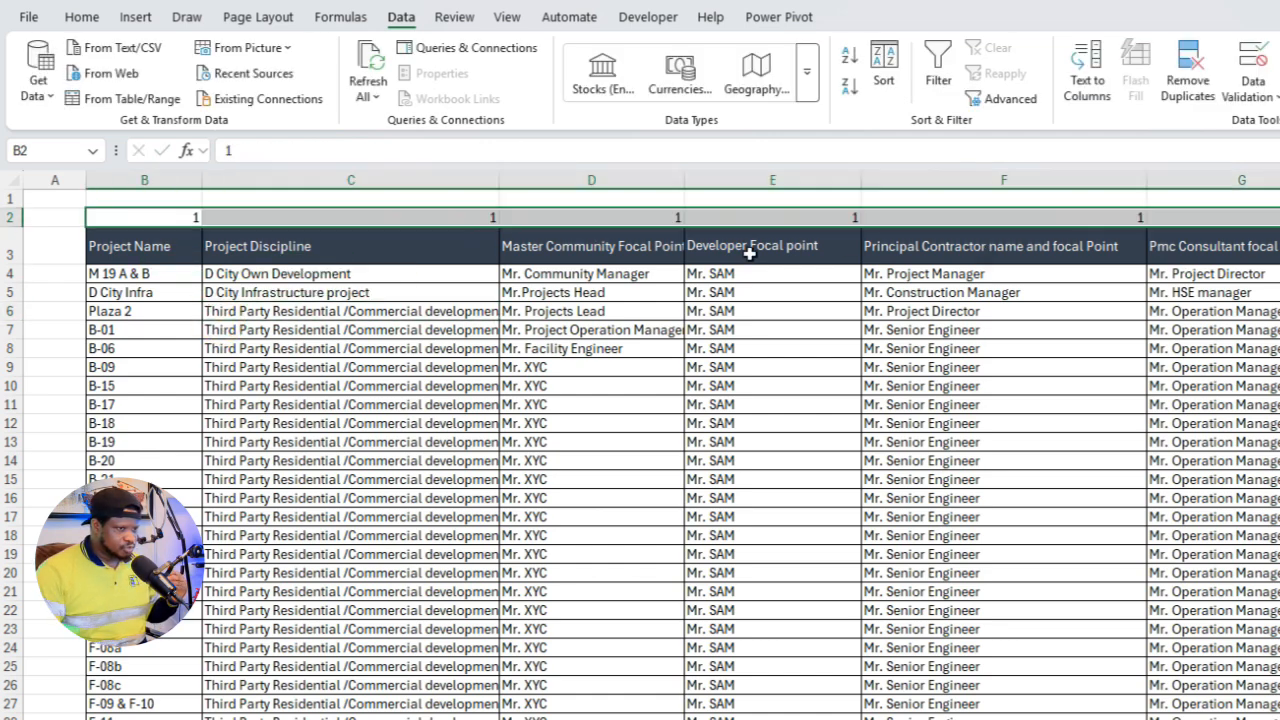
left_click(1141, 491)
Check the column numbers in row 2 of the Approved List, from Project Name through Pmc Consultant focal point.
left_click(161, 216)
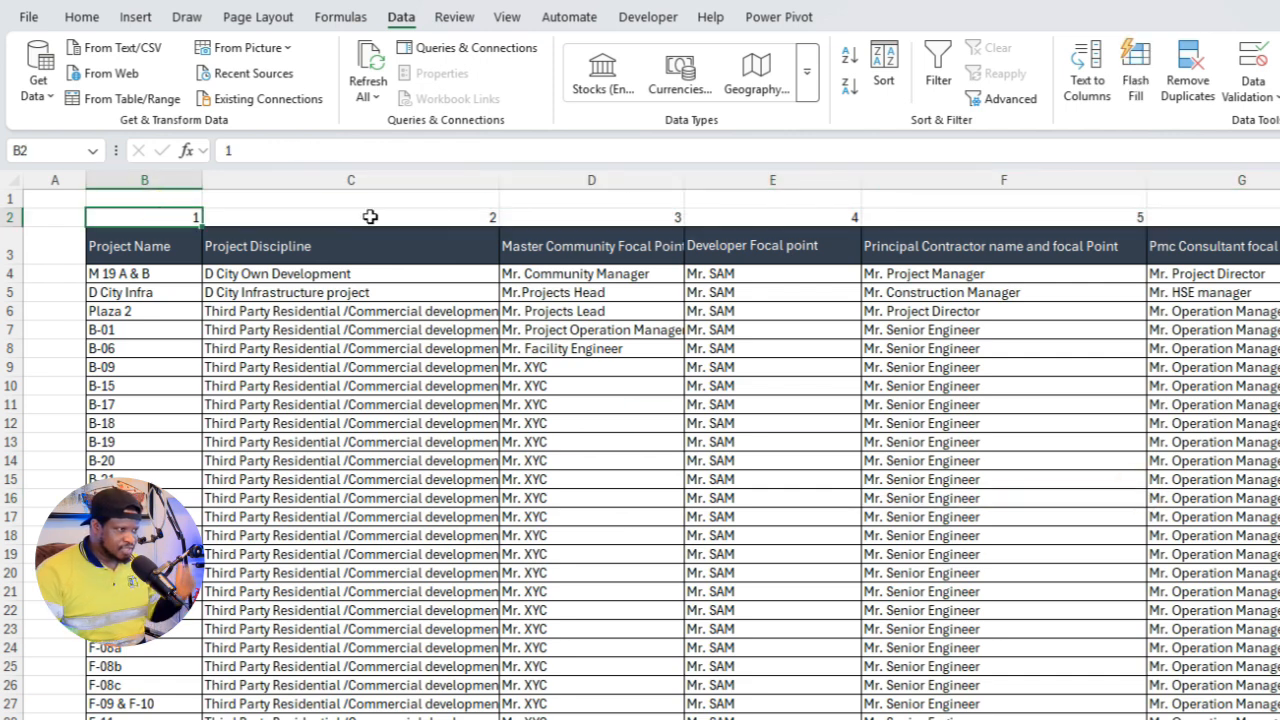
left_click(455, 216)
left_click(659, 216)
left_click(800, 214)
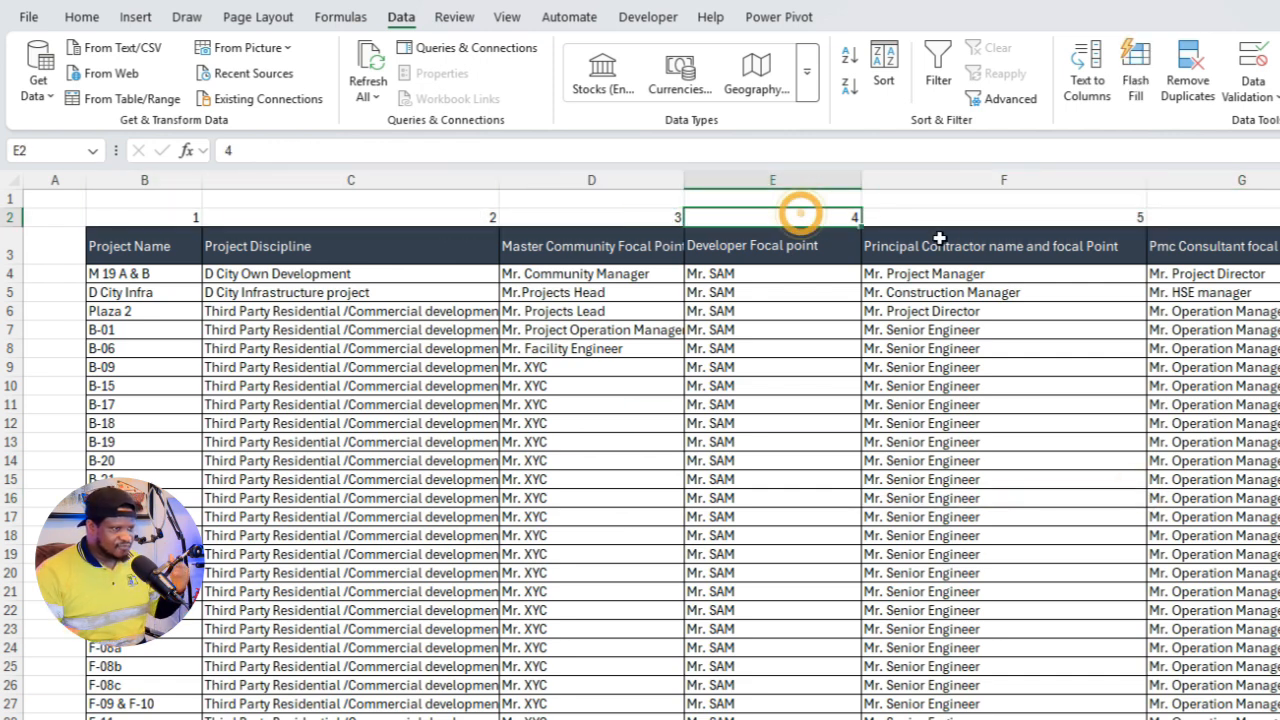
left_click(1086, 214)
left_click(1234, 214)
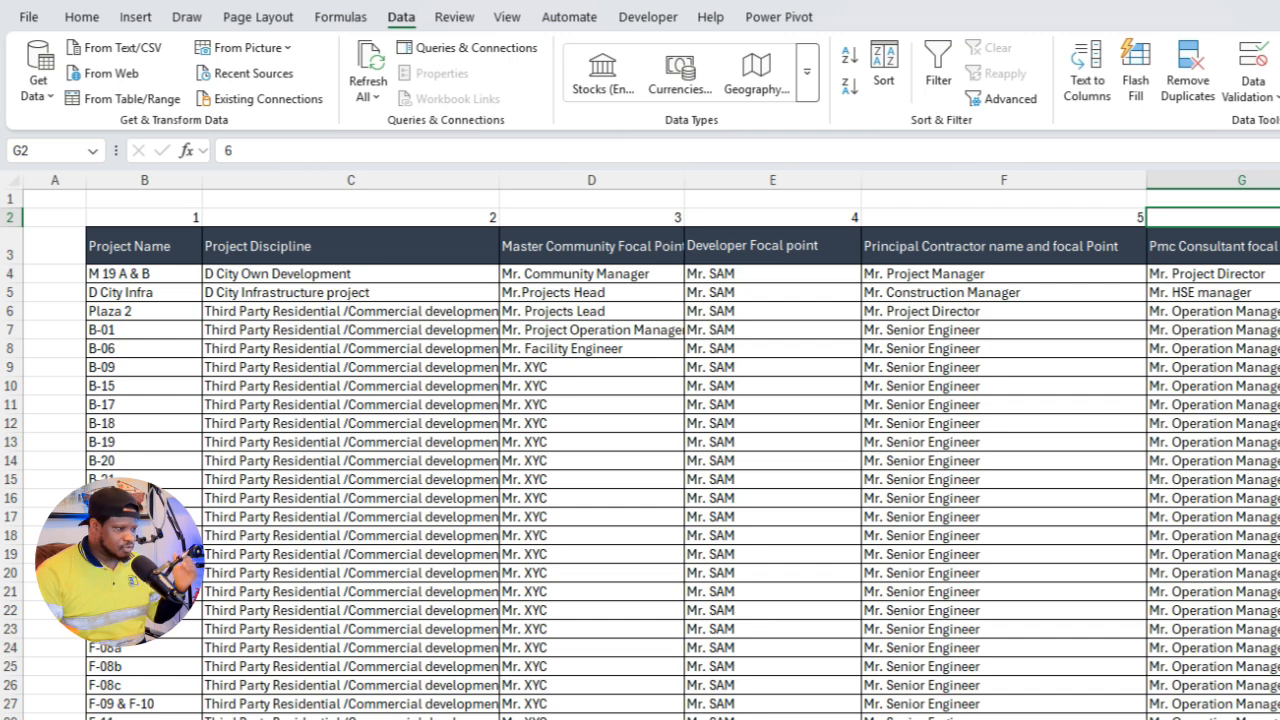
In the activity tracker, enter index numbers 2, 3, 4 and 5 in E2 through H2, starting above Project Discipline.
key("ctrl+Page_Up")
left_click(549, 227)
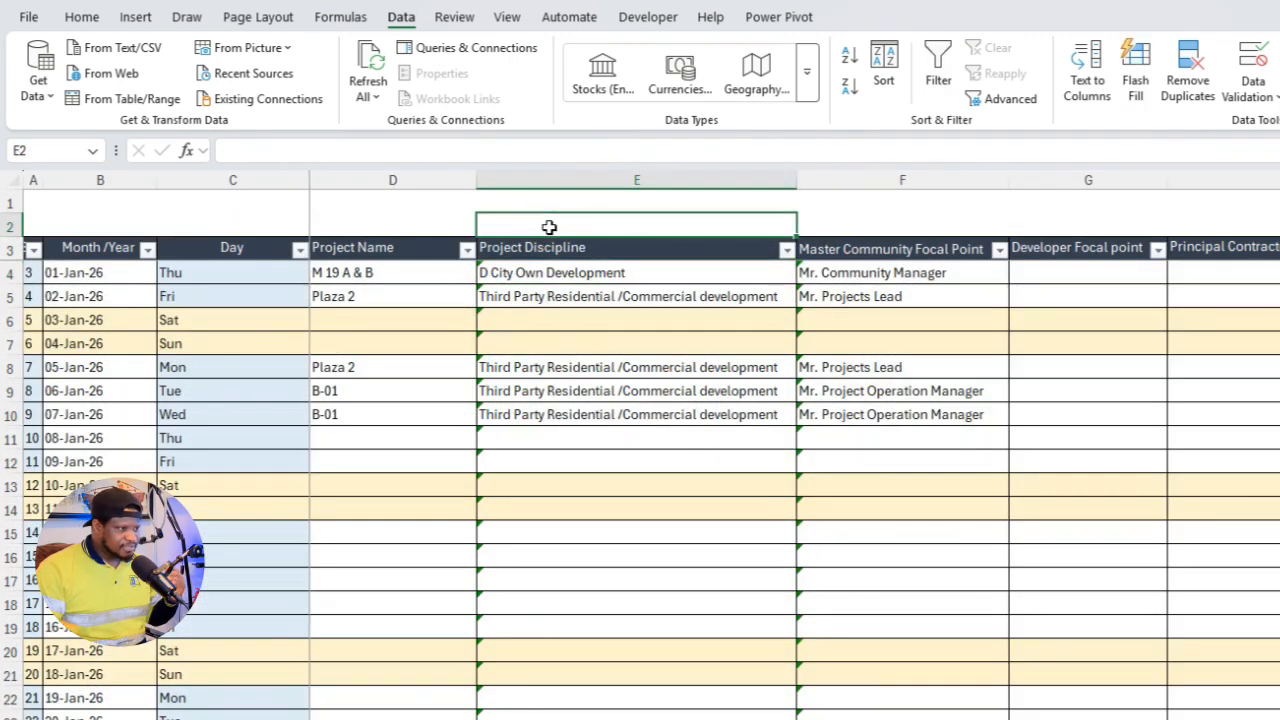
type("2")
key("Tab")
type("3")
key("Tab")
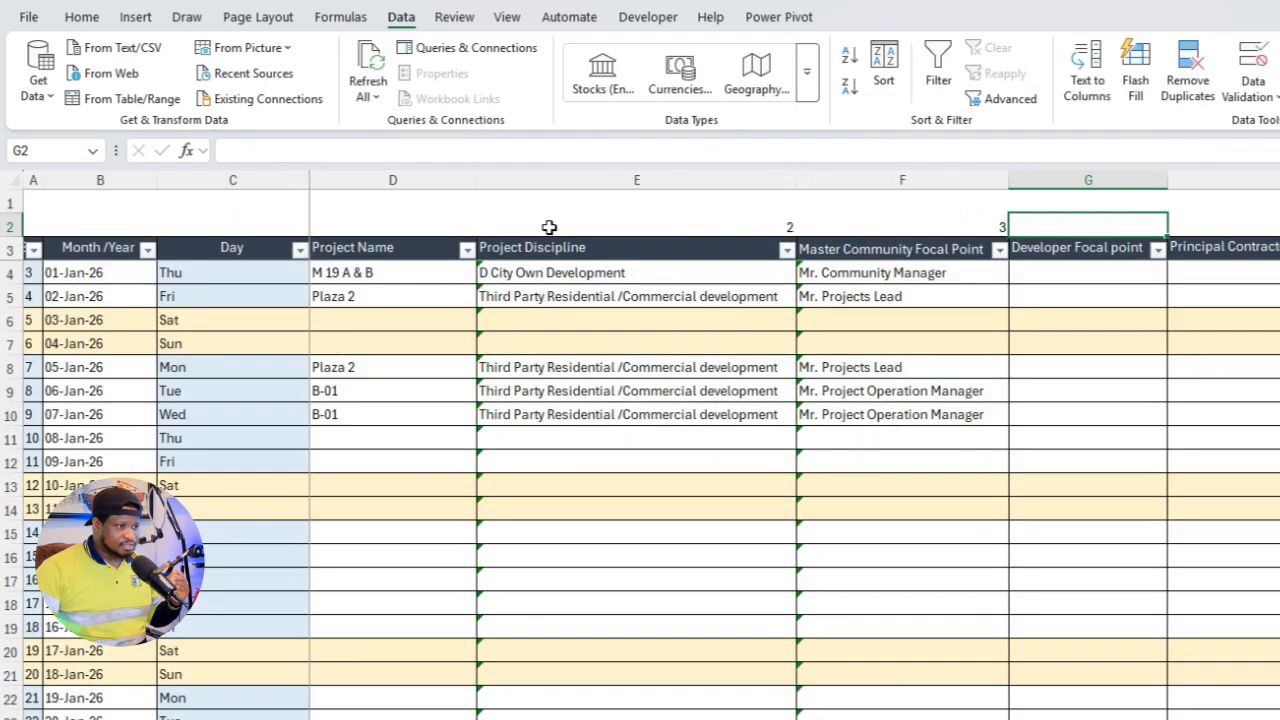
type("4")
key("Tab")
type("5")
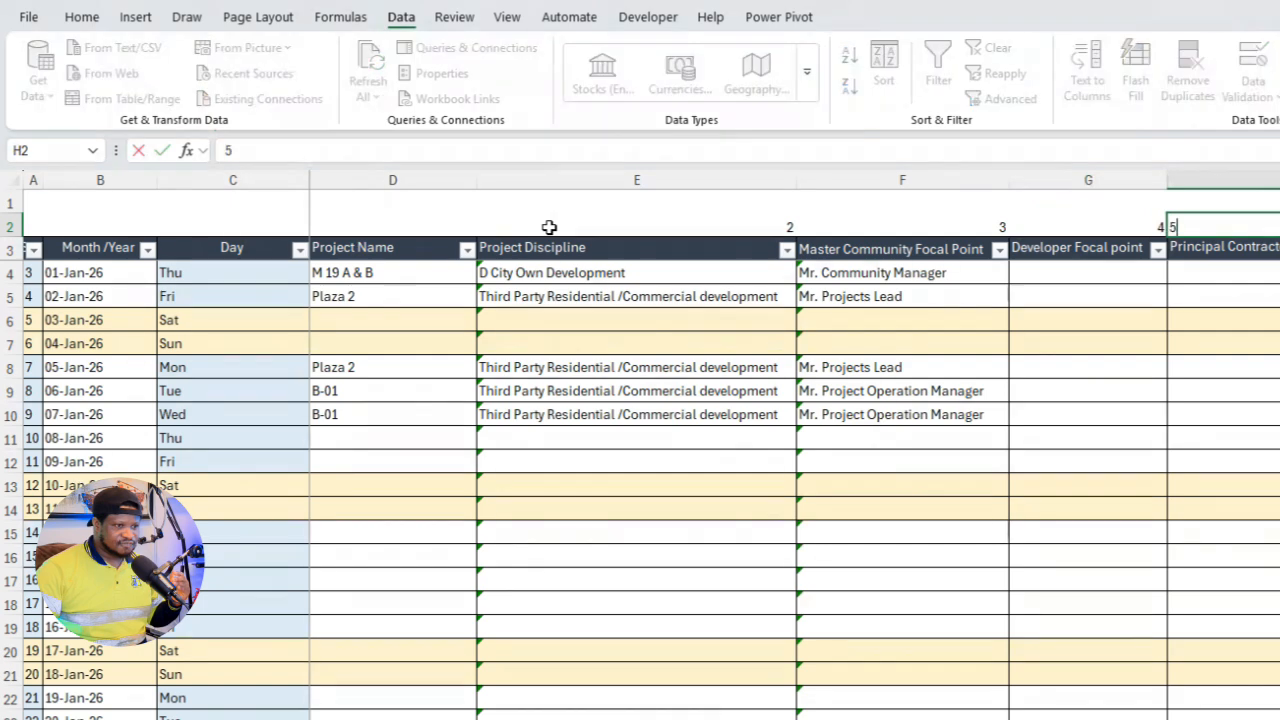
key("Tab")
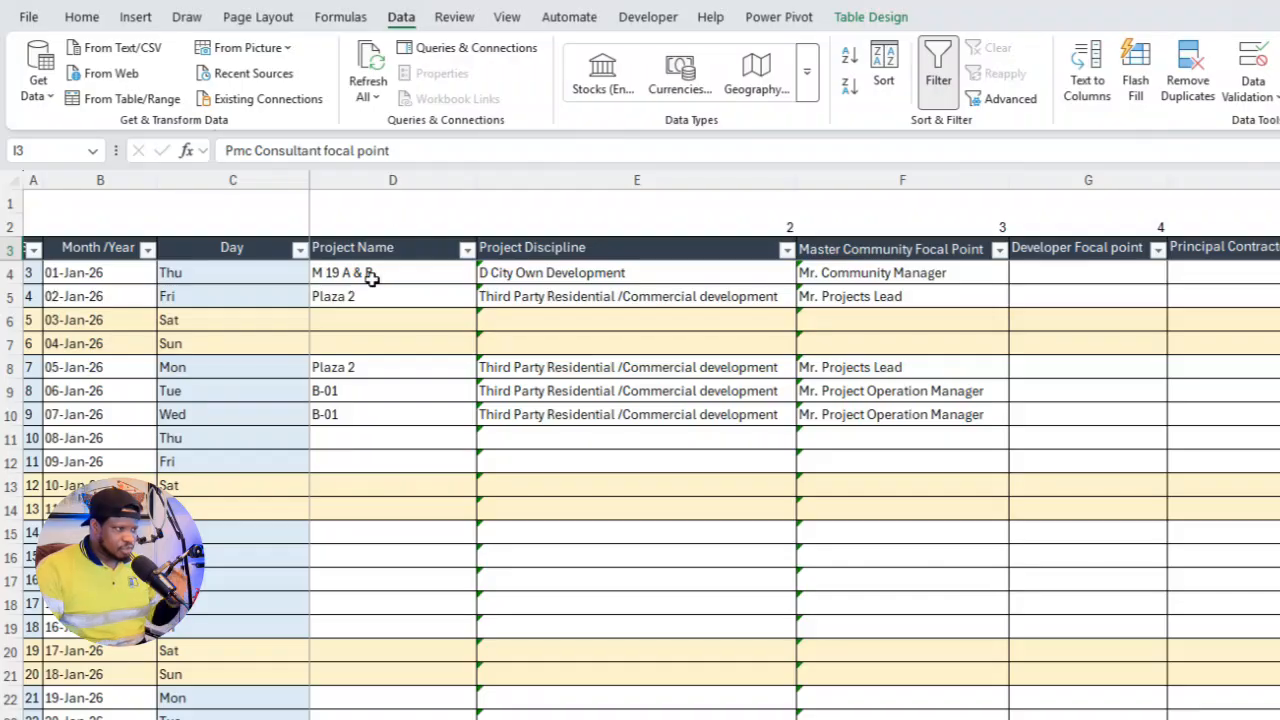
Examine the Project Name column and the row 2 index numbers that the lookup formulas must reference.
left_click(362, 272)
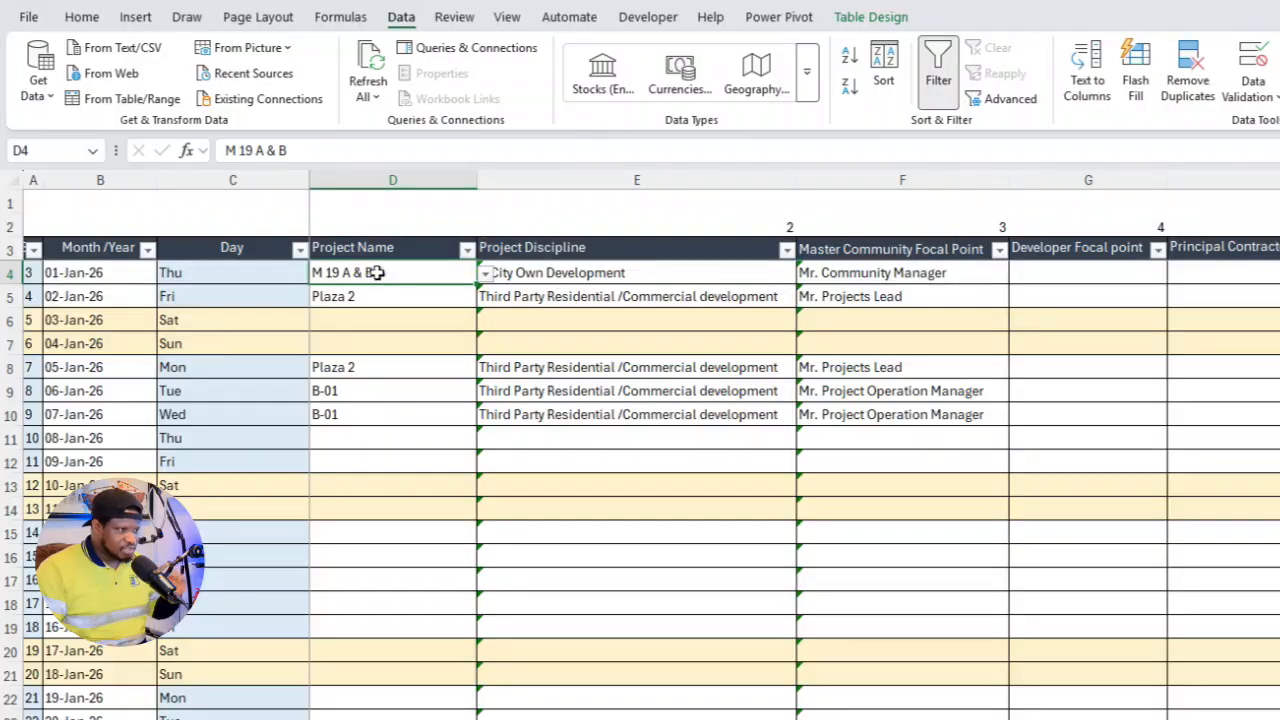
left_click(640, 225)
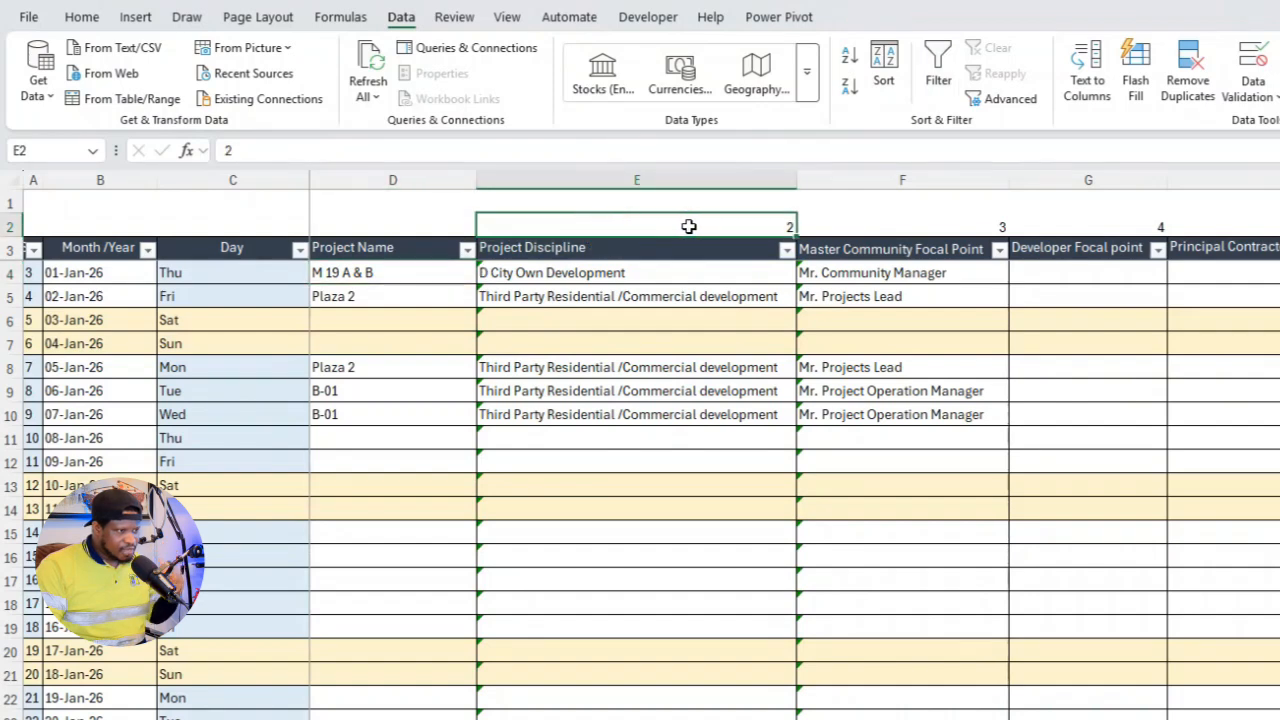
left_click(759, 221)
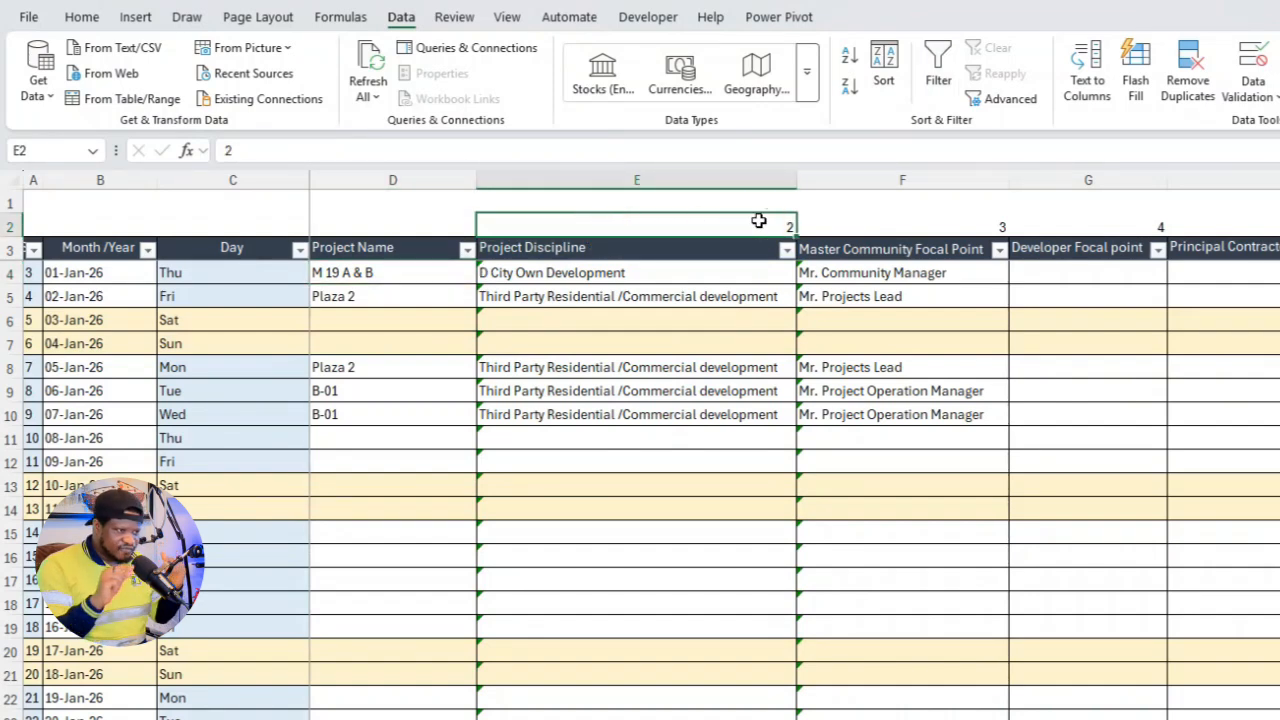
left_click(9, 227)
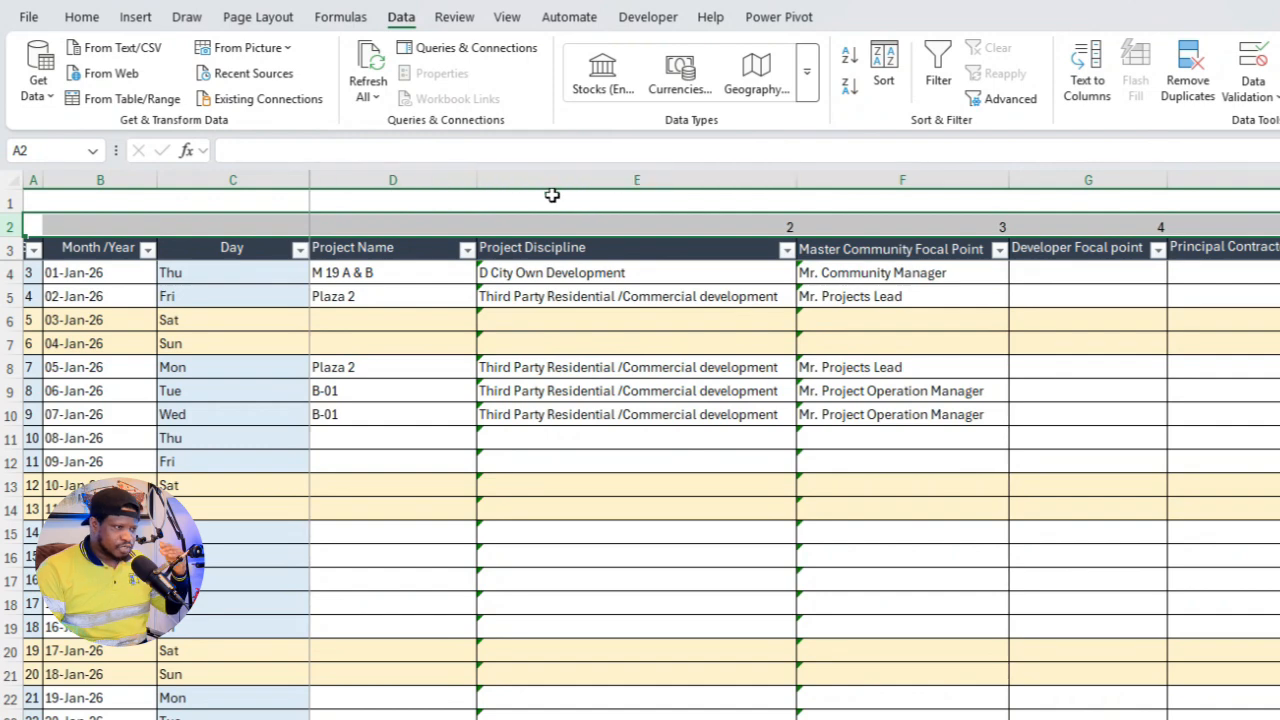
left_click(651, 180)
left_click(852, 187)
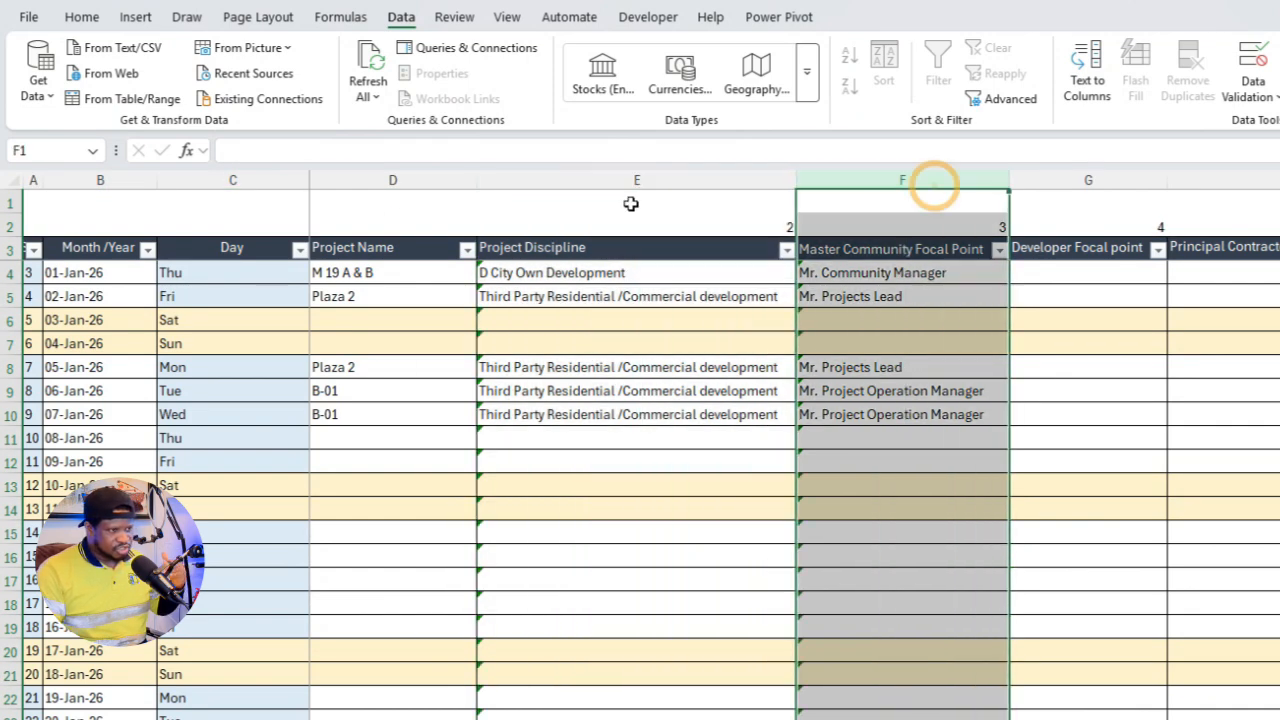
left_click(10, 223)
left_click(9, 224)
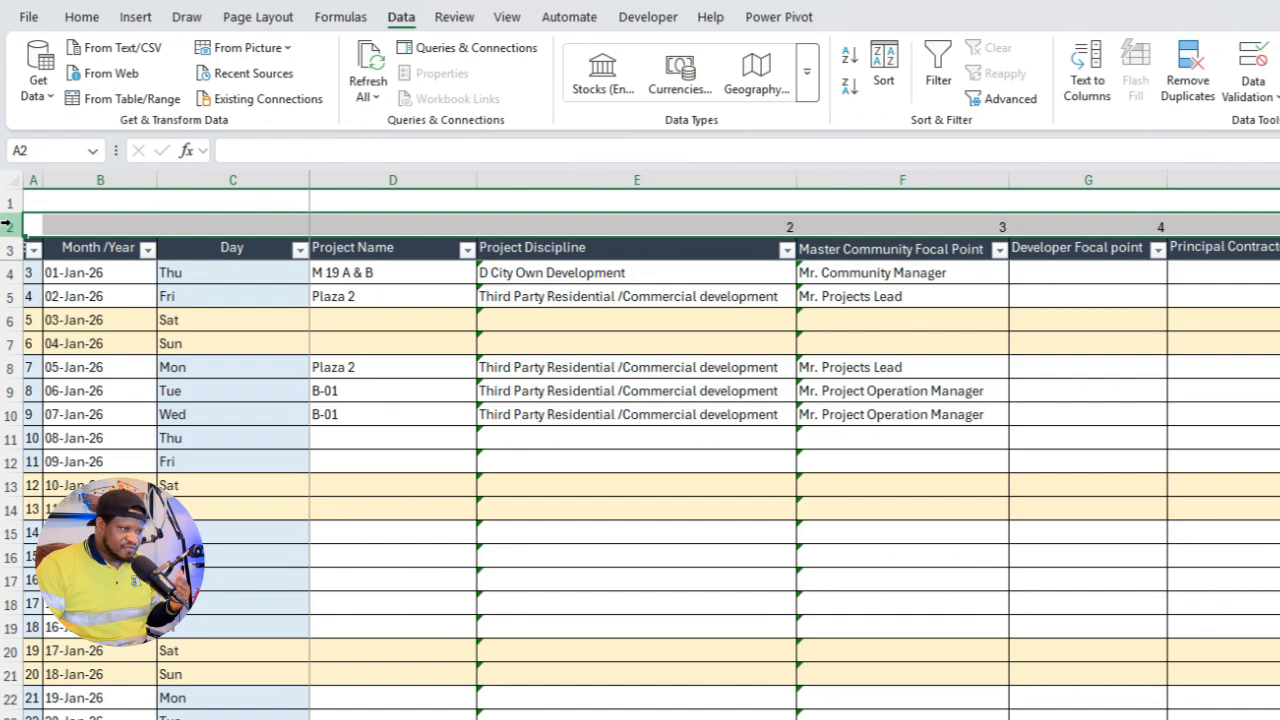
left_click(393, 180)
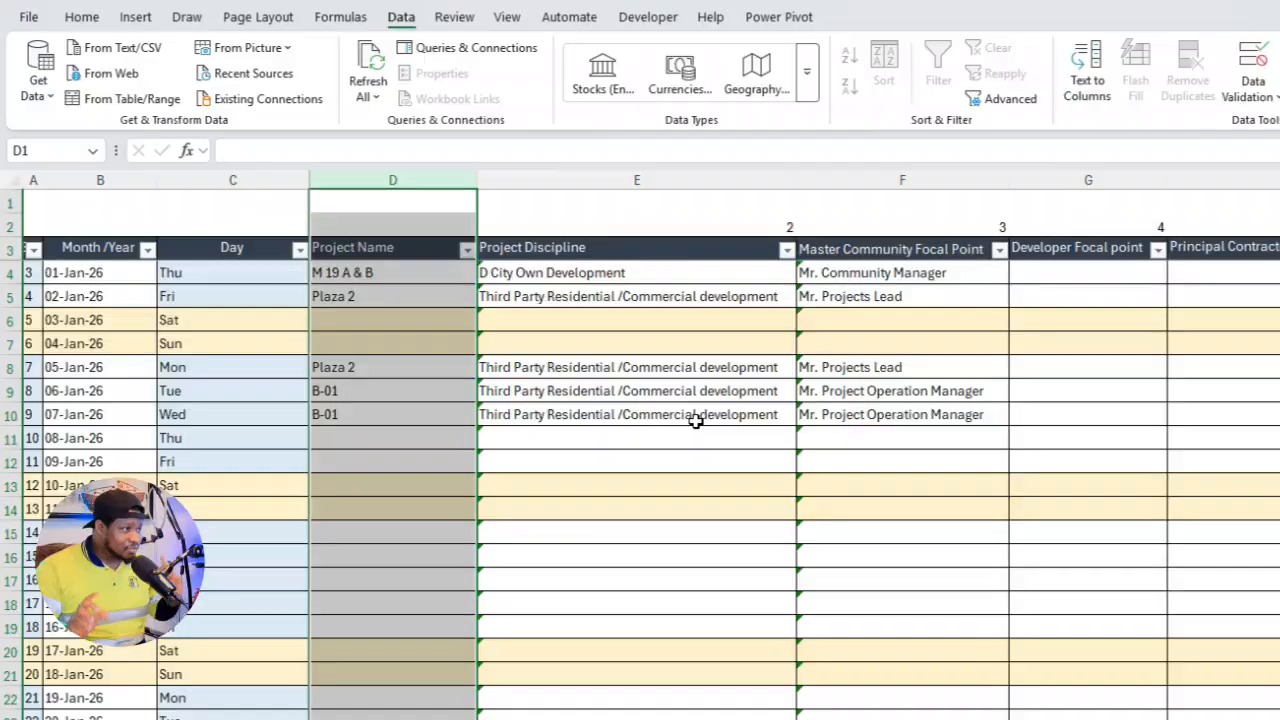
Lock the column of the IF test reference in E4 as $D4, and enter the formula.
left_click(530, 272)
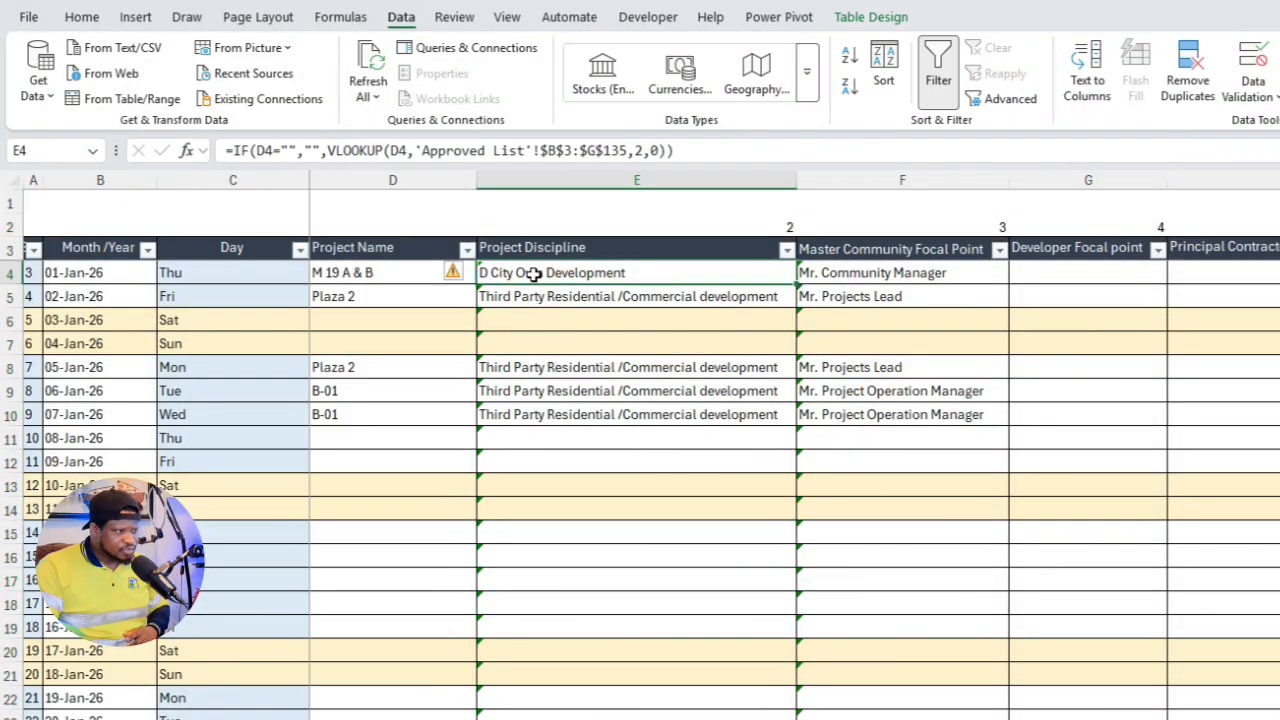
left_click(266, 150)
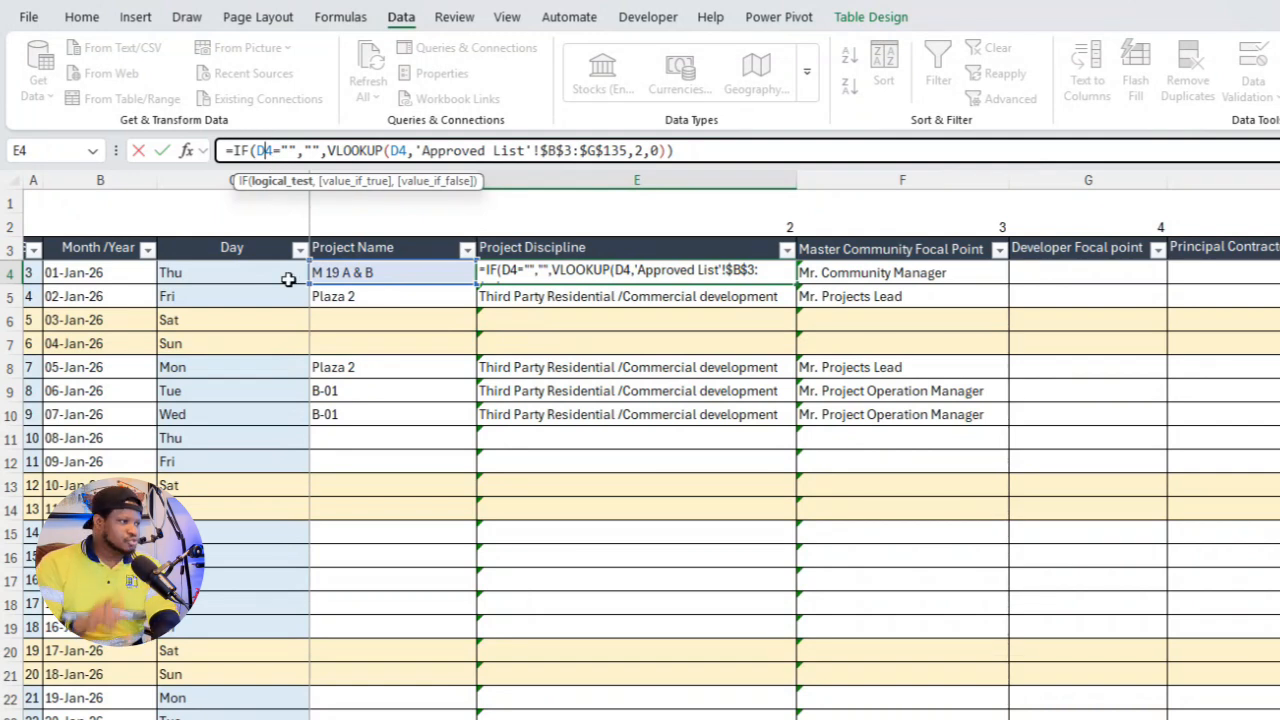
key("F4")
key("F4")
key("F4")
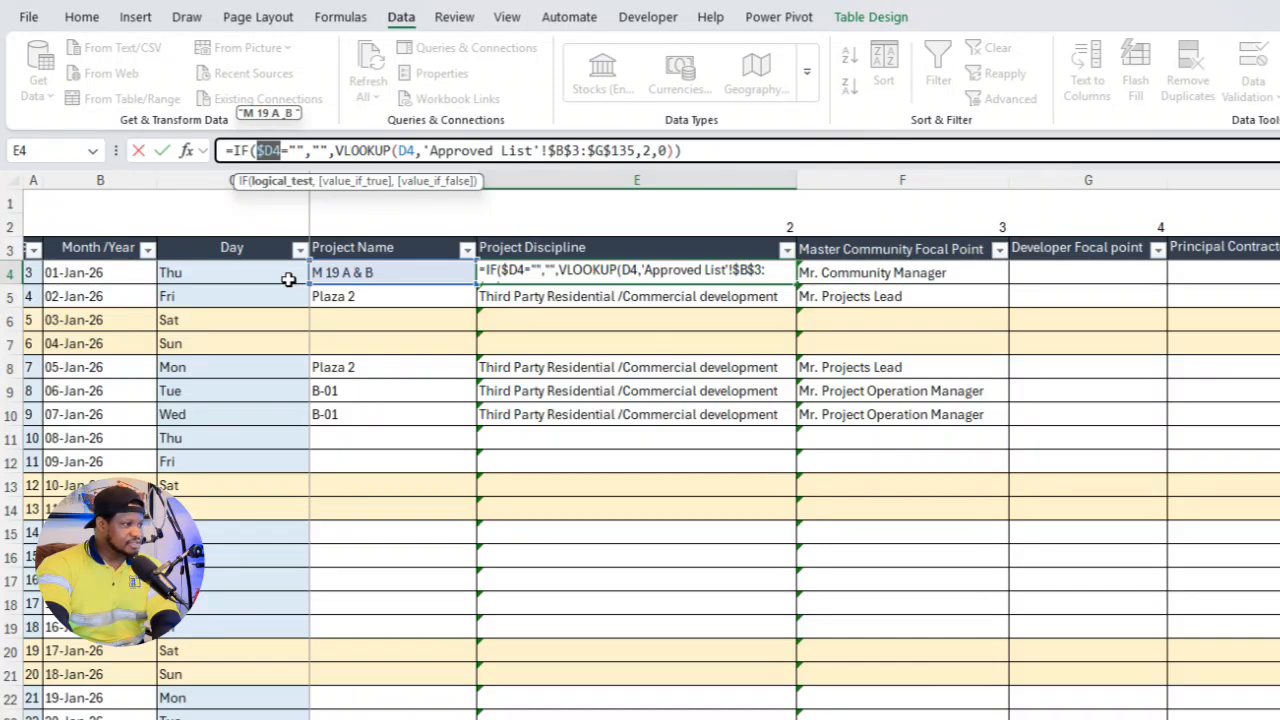
key("Return")
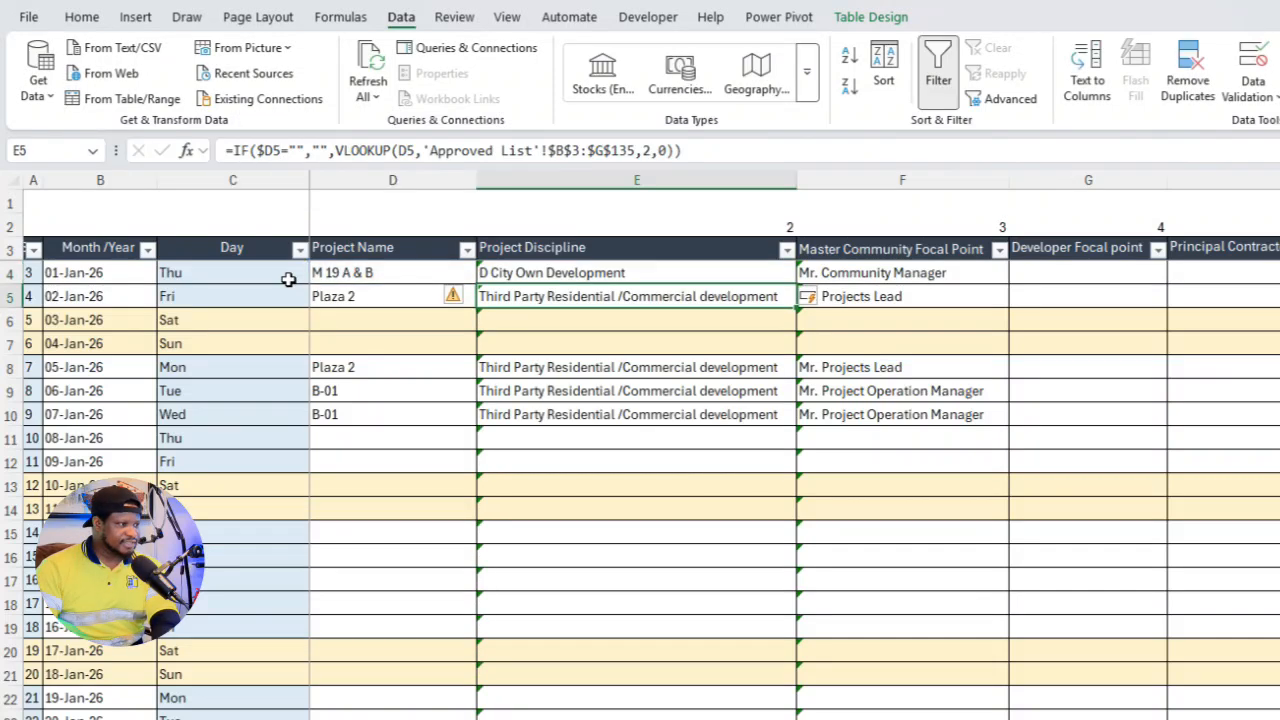
Replace the VLOOKUP column index in E4 with a row-locked reference to E$2, and enter the formula.
left_click(600, 272)
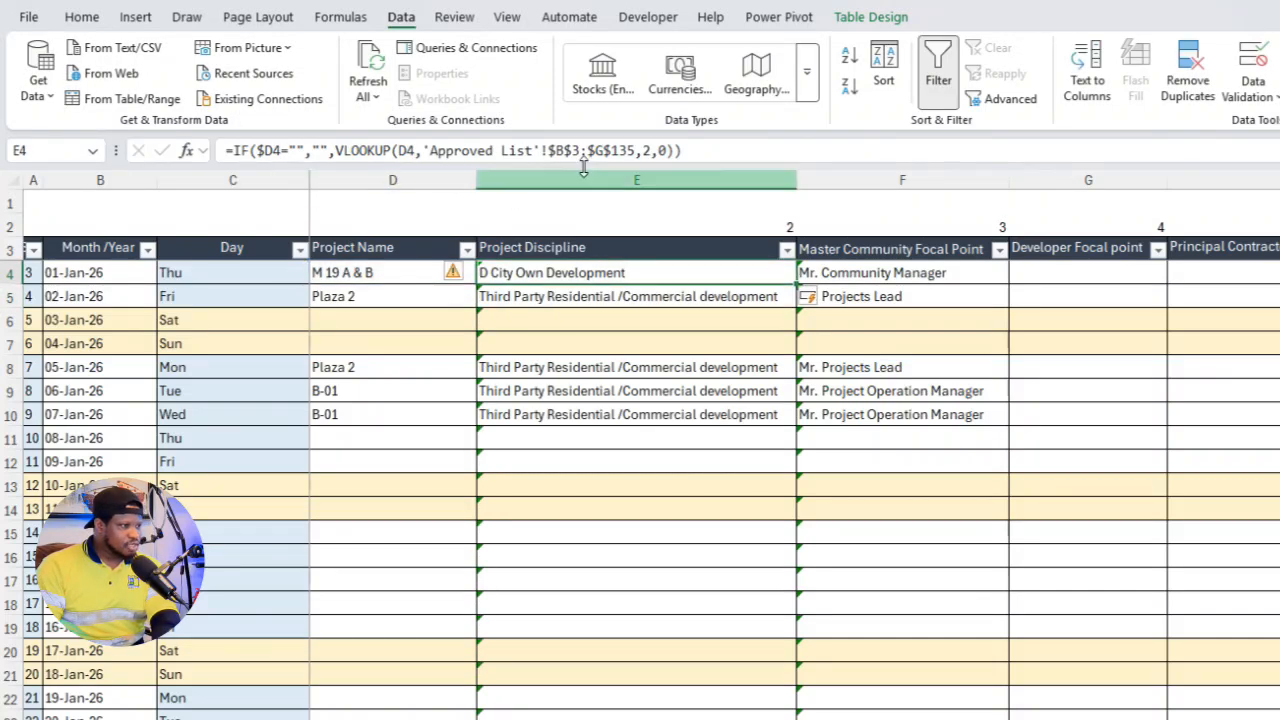
double_click(647, 150)
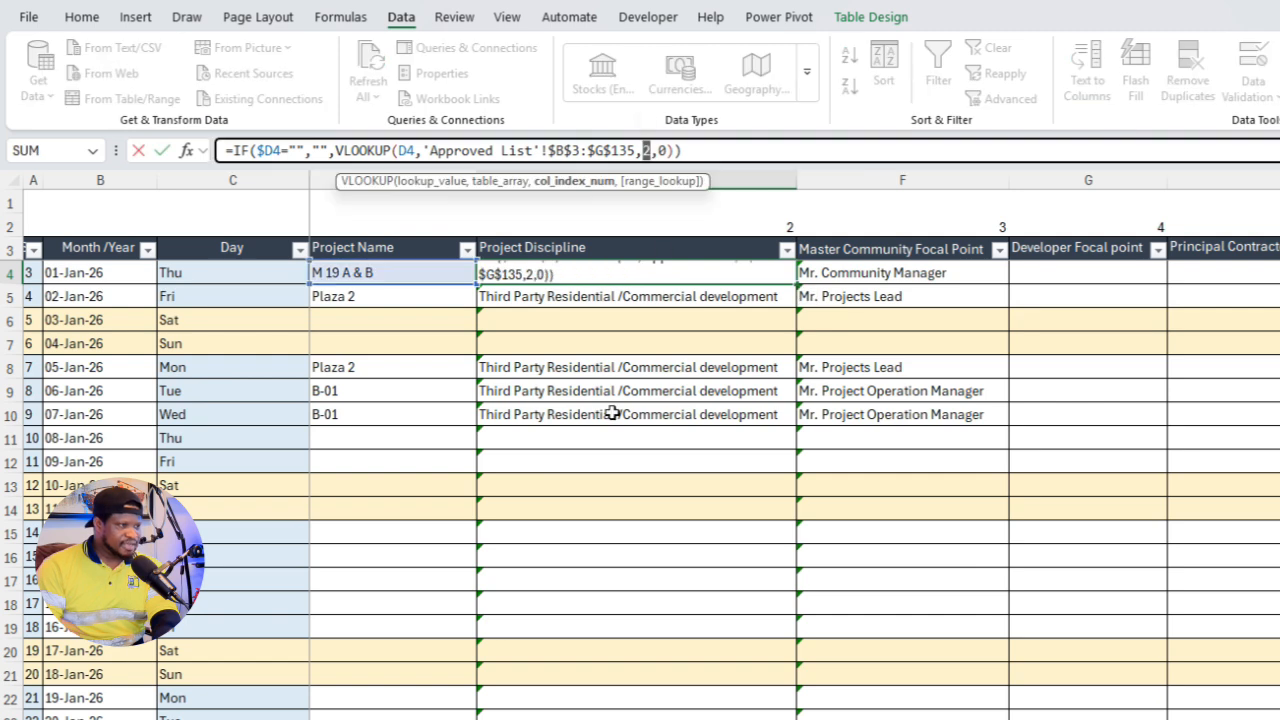
key("Delete")
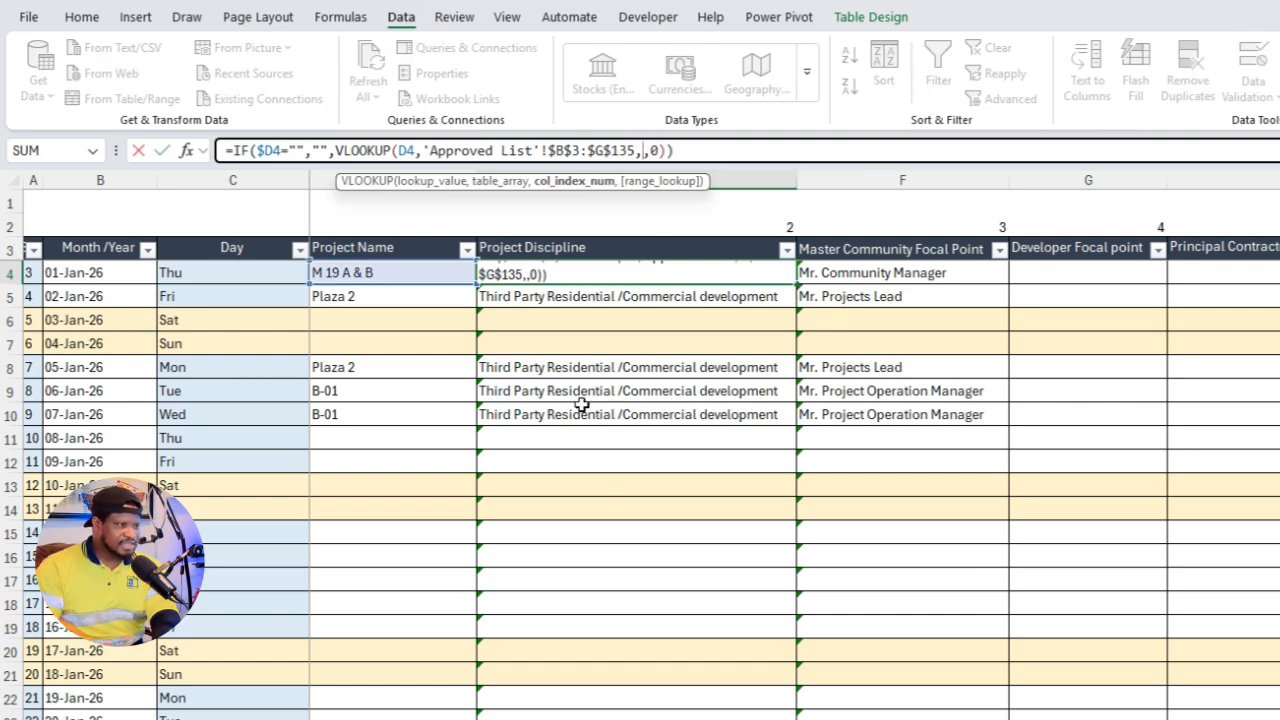
left_click(776, 227)
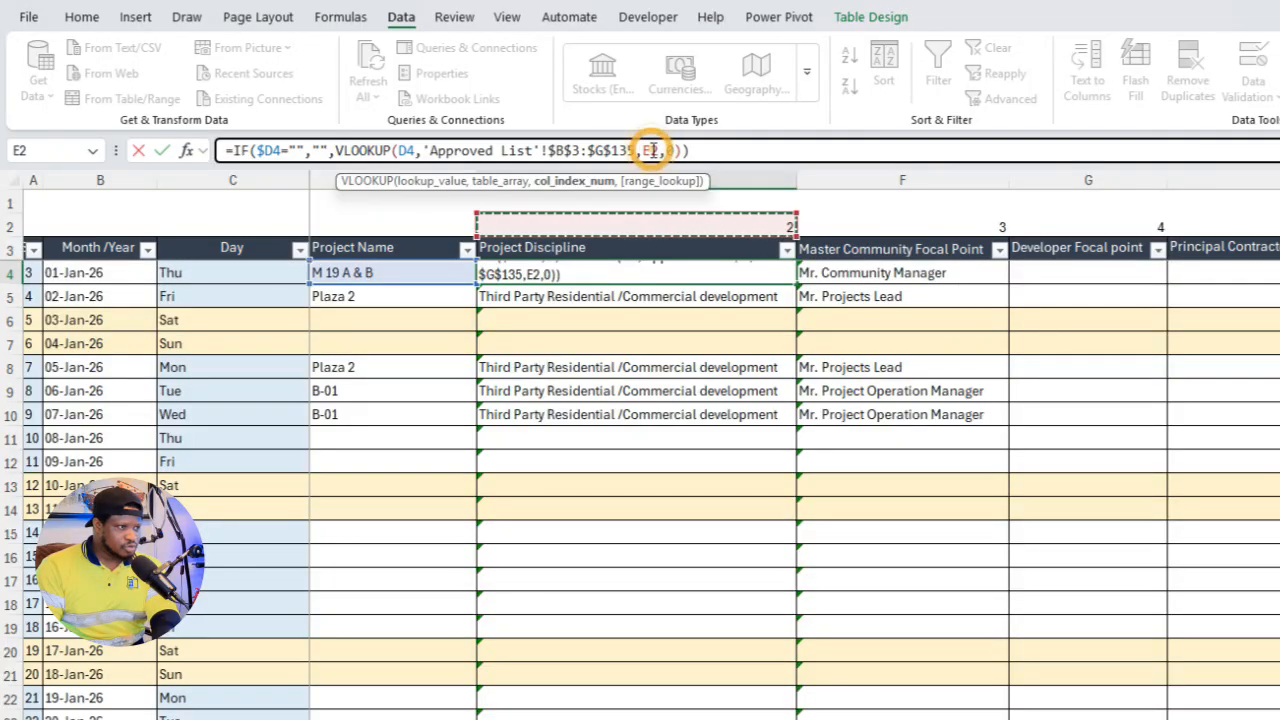
left_click(649, 150)
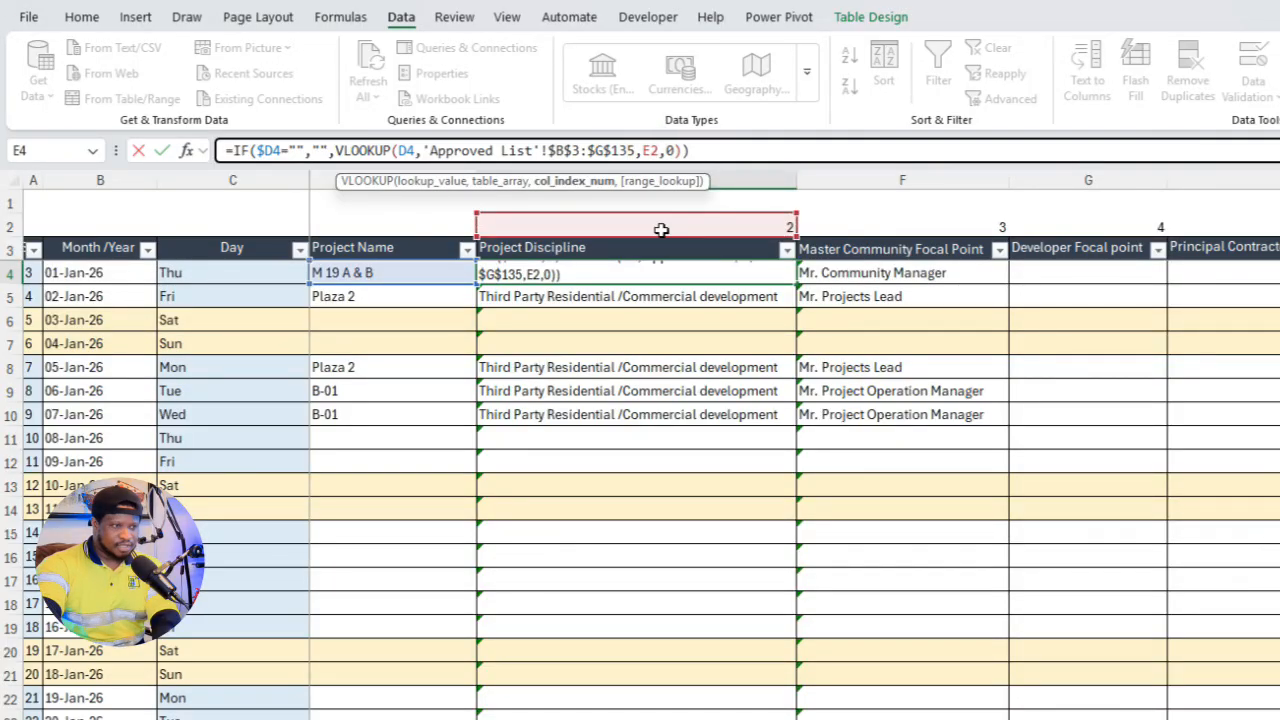
key("F4")
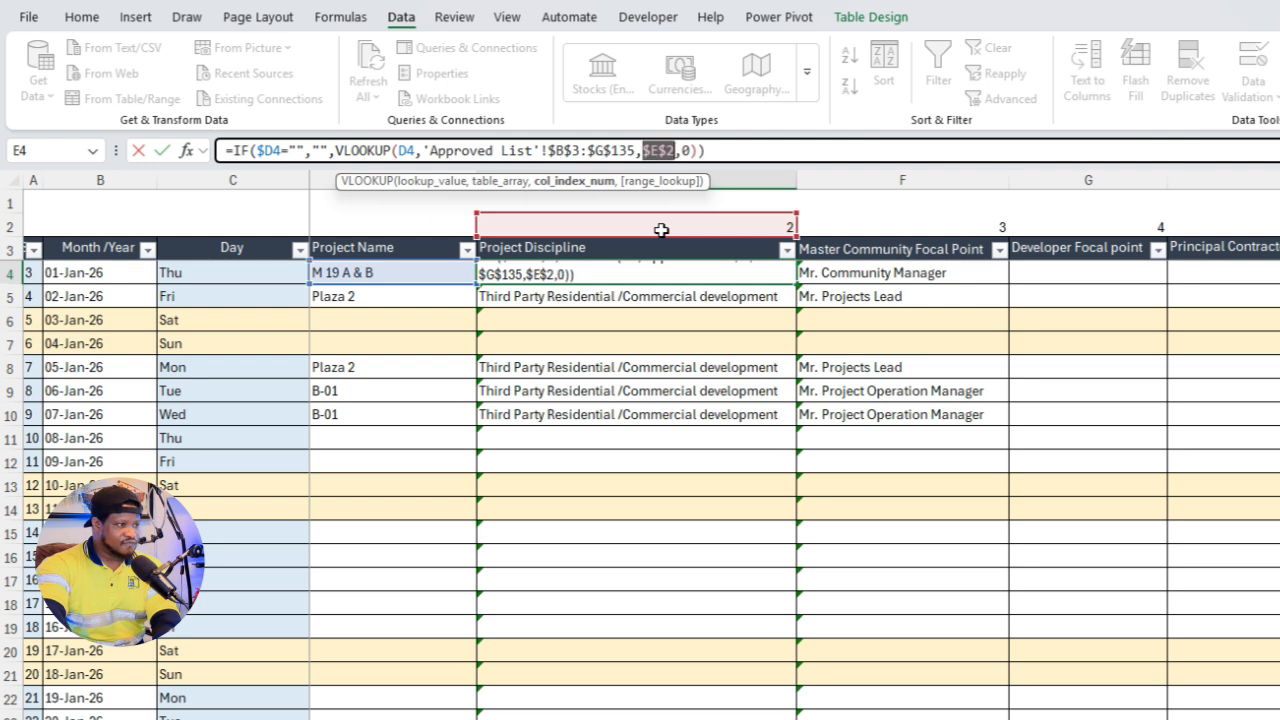
key("F4")
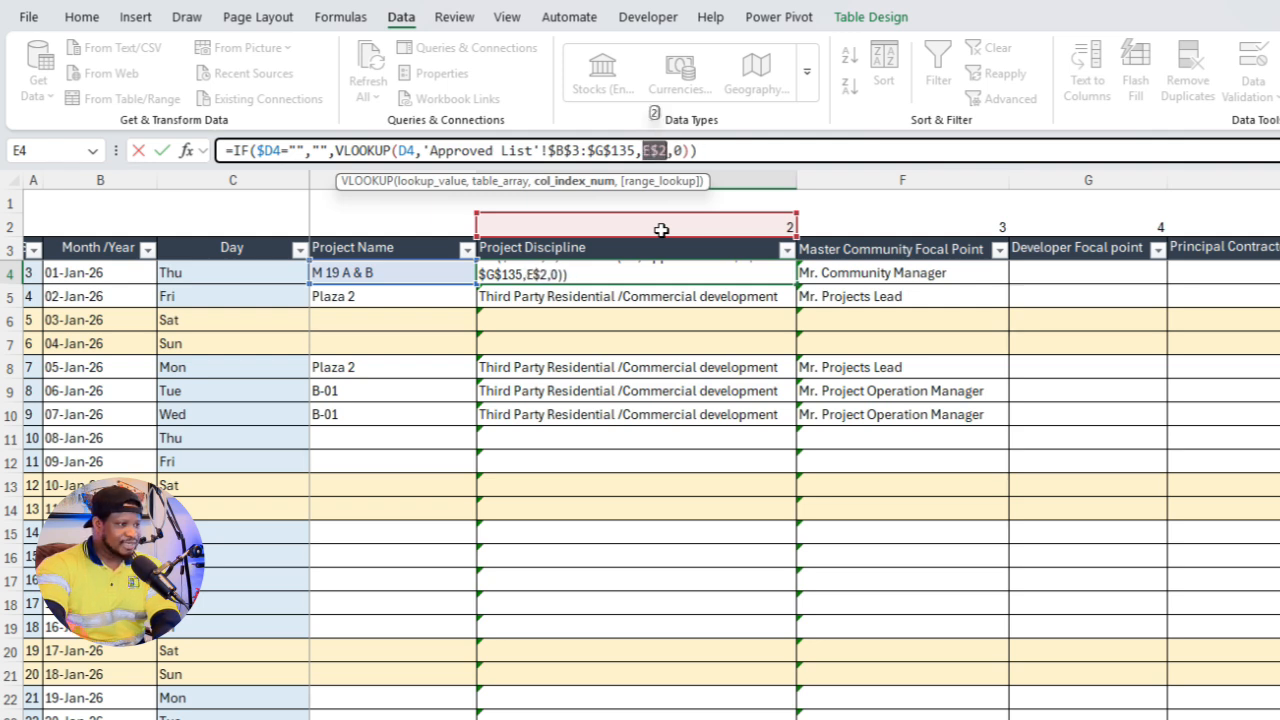
key("Return")
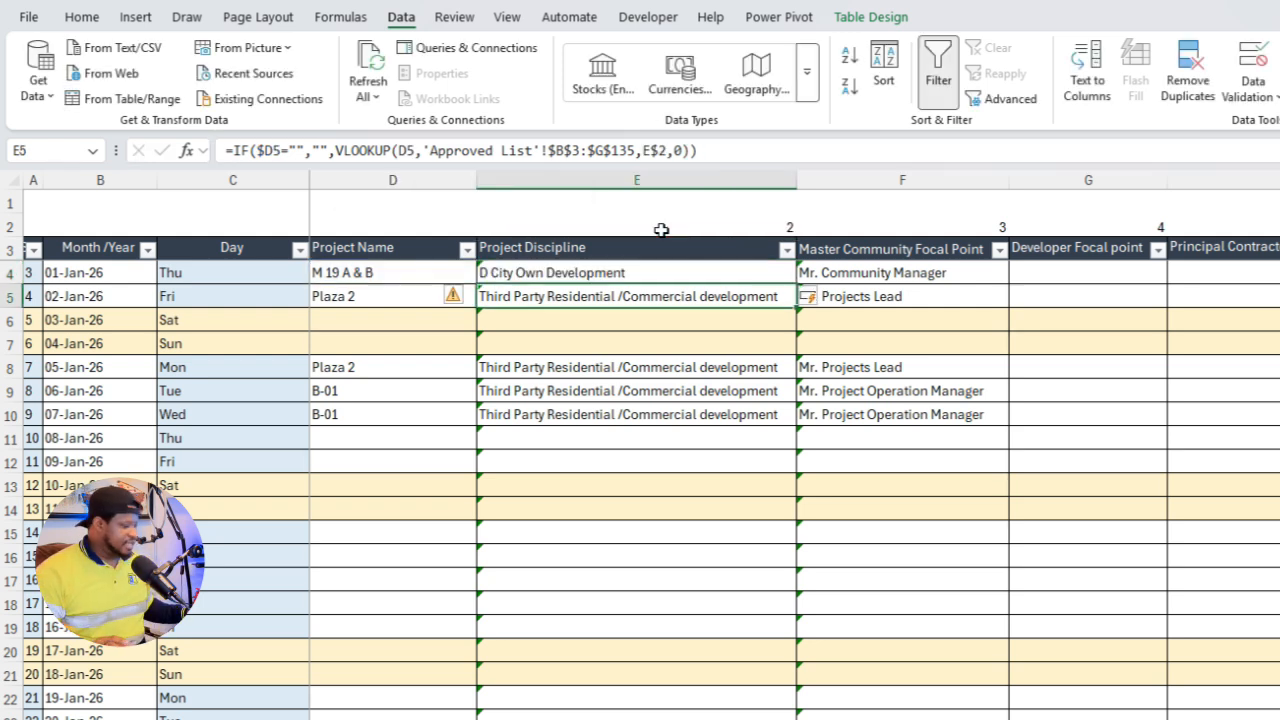
Lock the column of the VLOOKUP lookup value in E4 as $D4, and enter the formula.
left_click(540, 274)
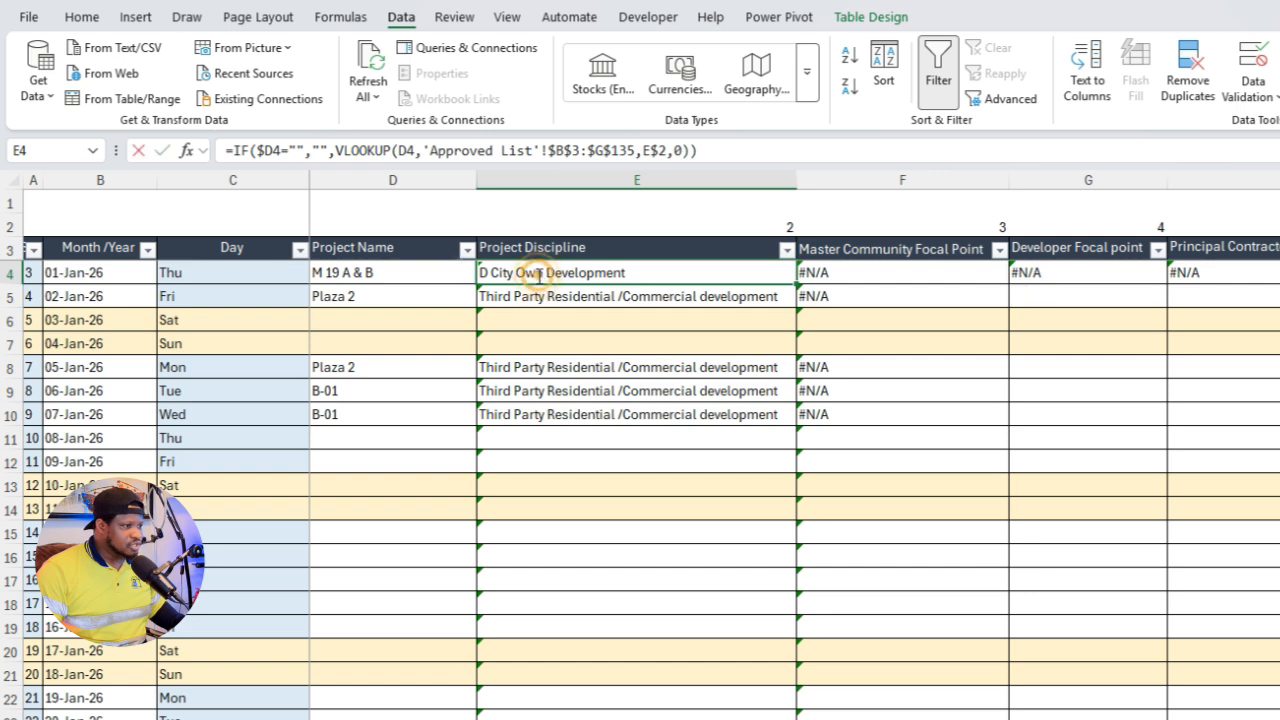
double_click(537, 272)
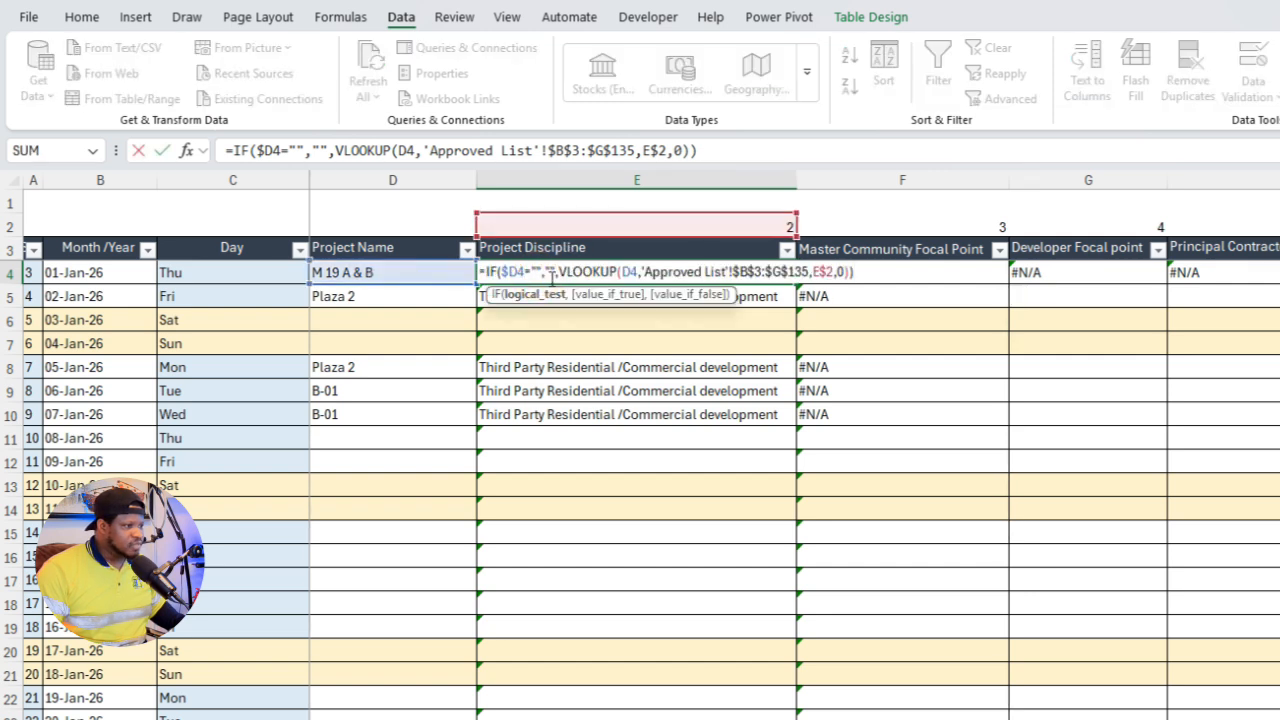
left_click(631, 273)
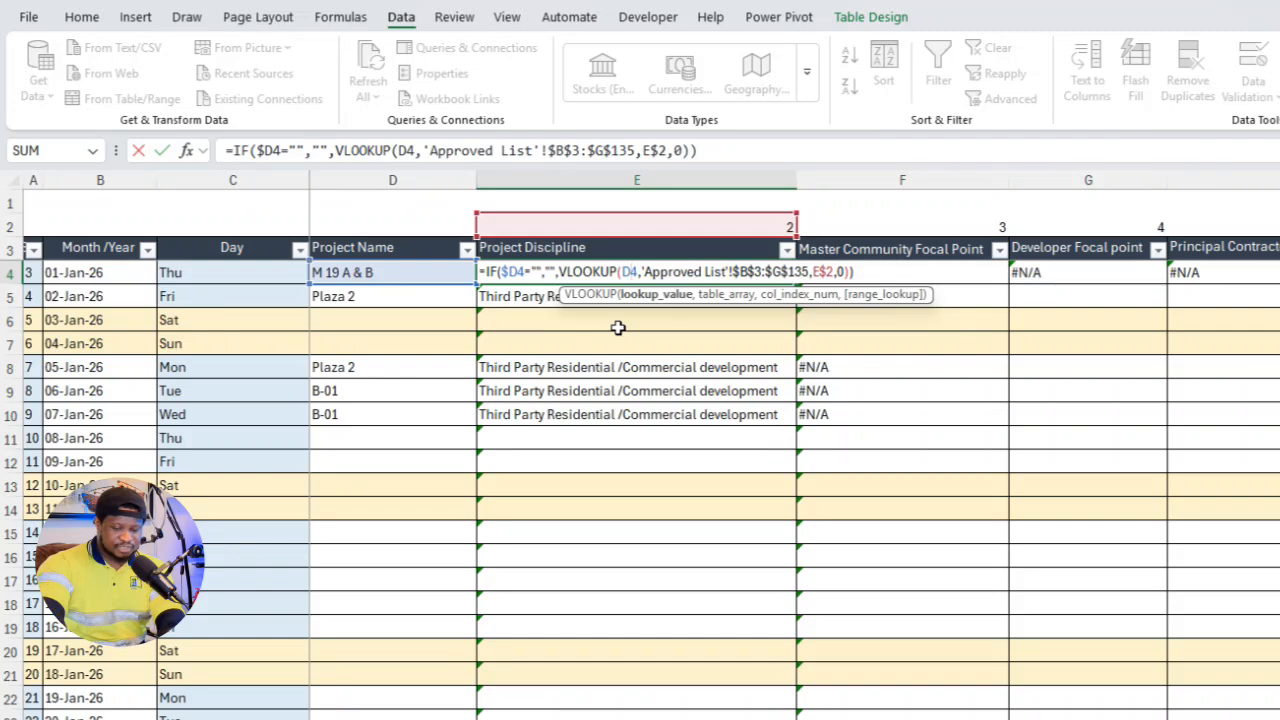
key("F4")
key("F4")
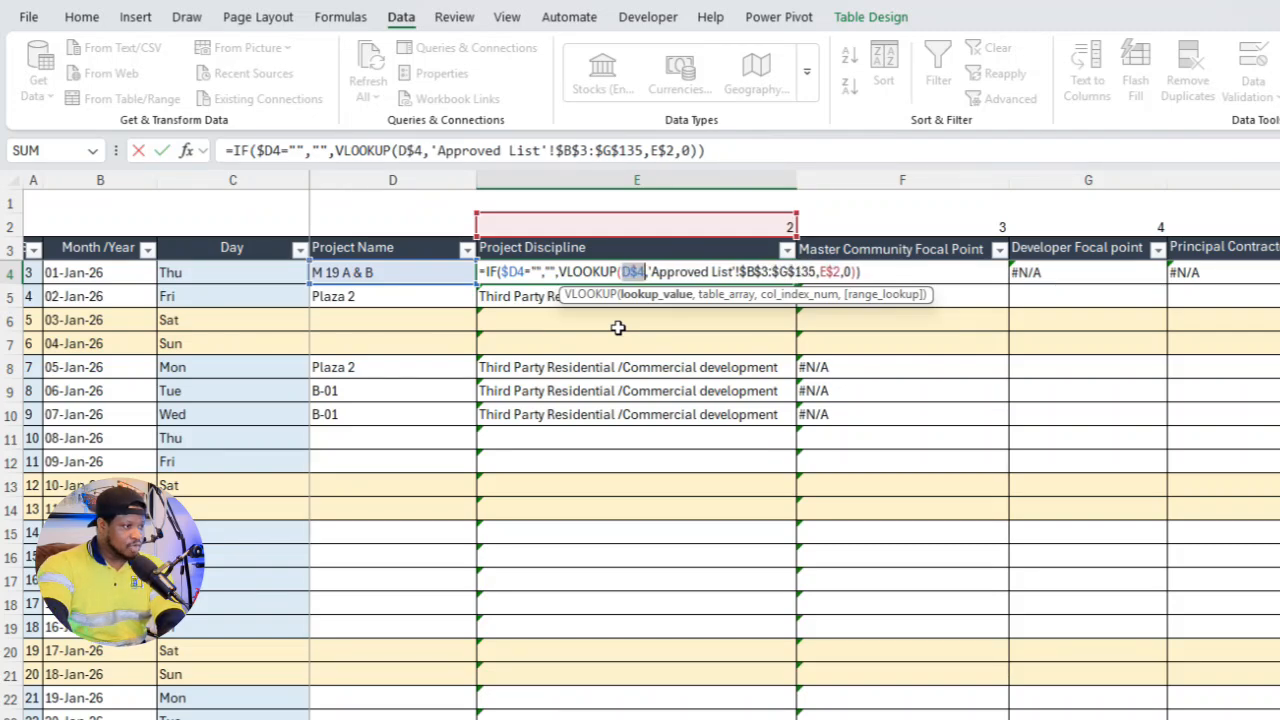
key("F4")
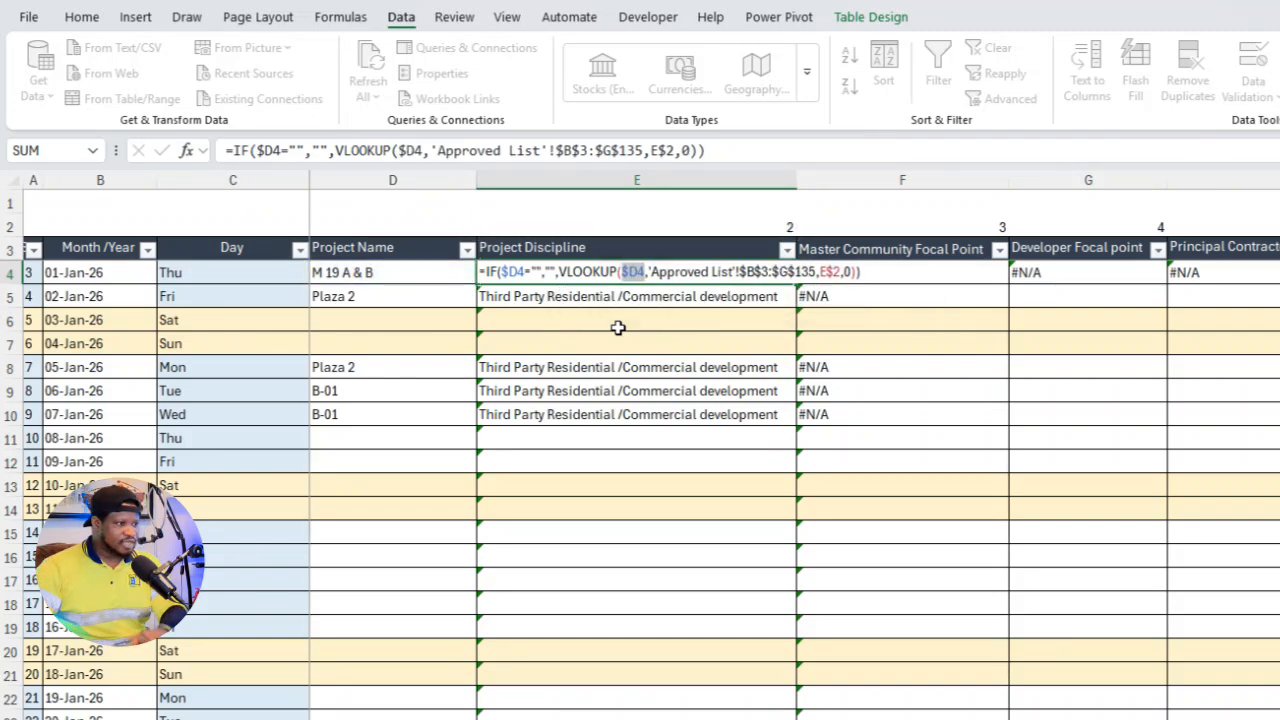
key("Return")
Fill the E4 formula across to the Pmc Consultant focal point column, and fill that row's formulas down the tracker.
left_click(655, 276)
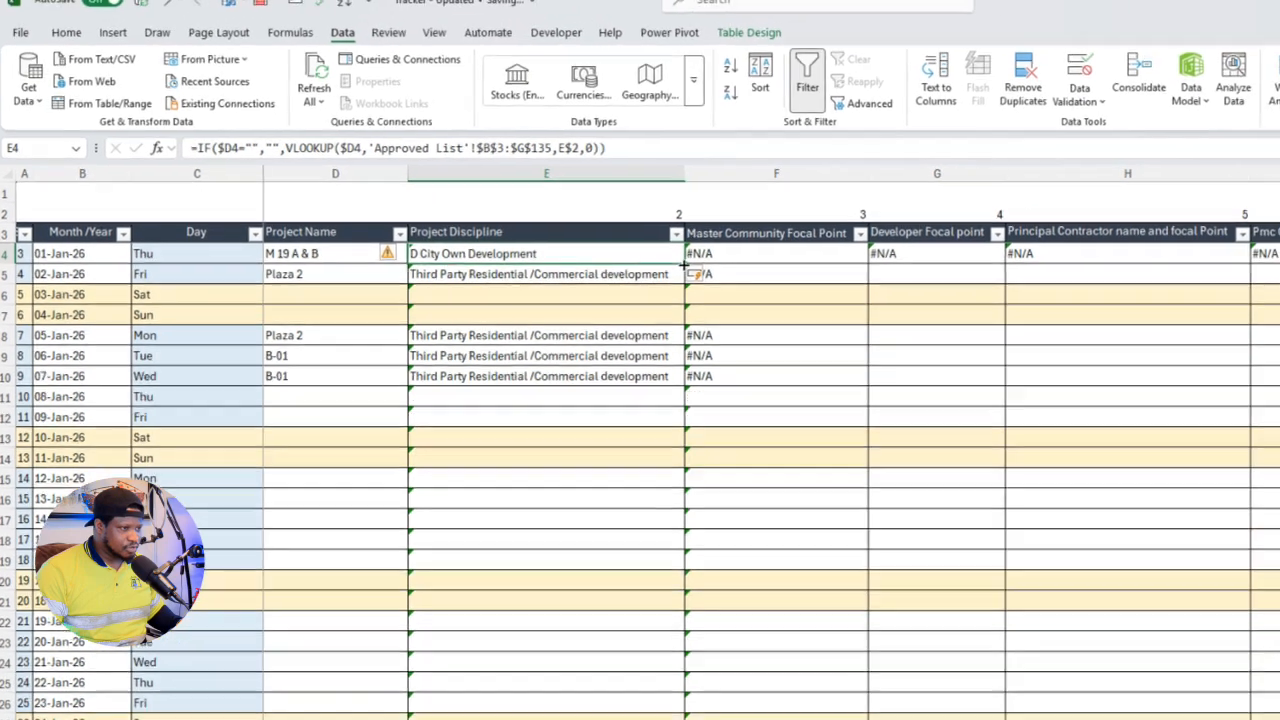
left_click_drag(765, 279, 1200, 241)
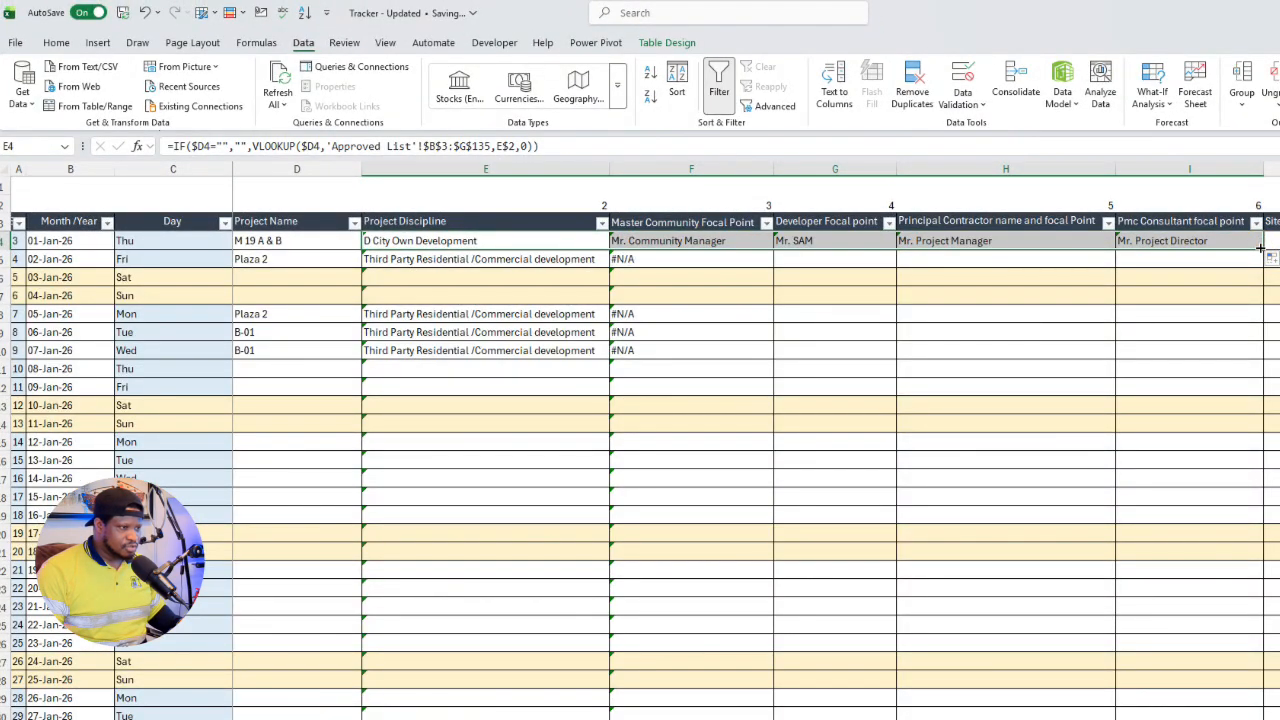
left_click_drag(1263, 251, 841, 706)
left_click_drag(944, 714, 948, 686)
scroll(643, 571, "down", 17)
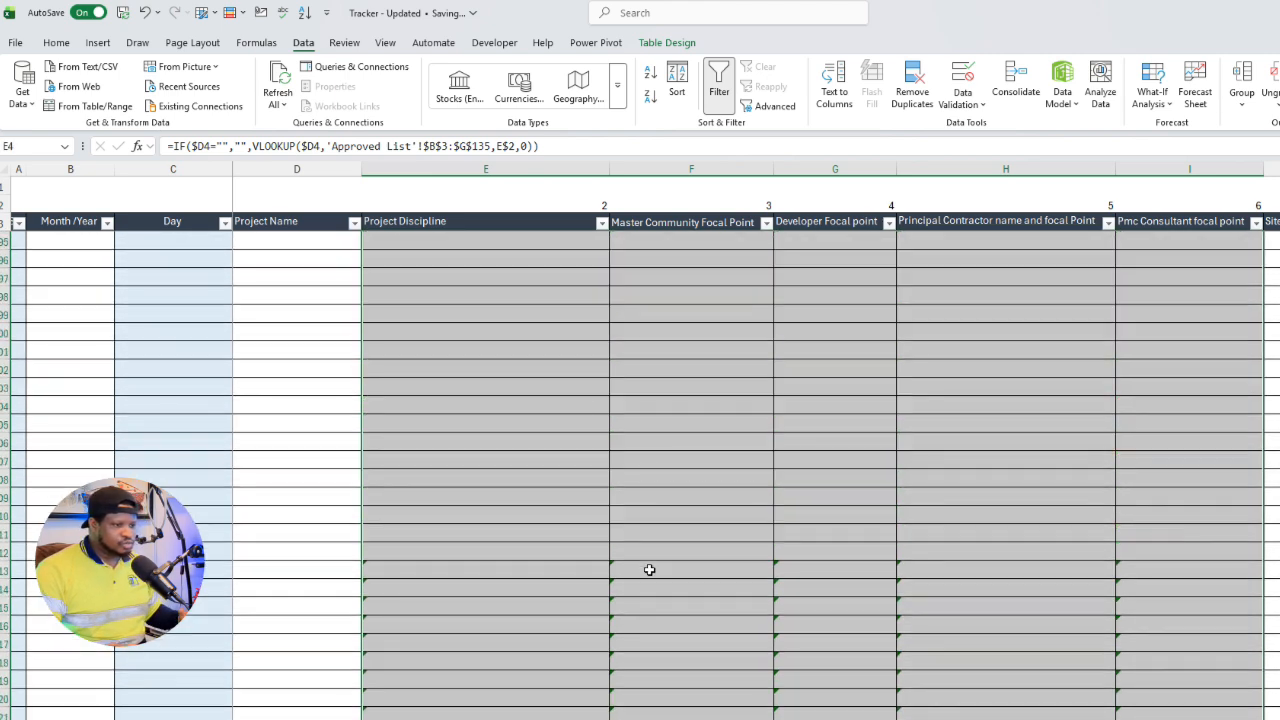
scroll(649, 569, "up", 8)
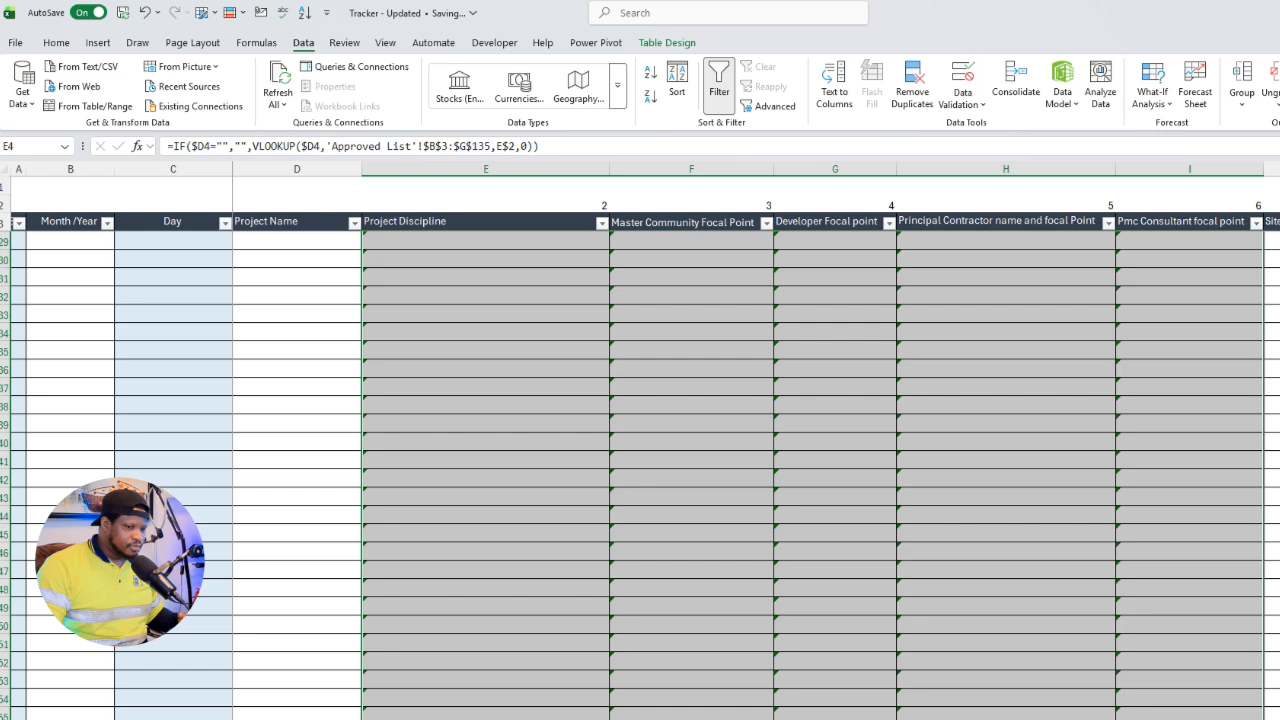
scroll(640, 470, "up", 9)
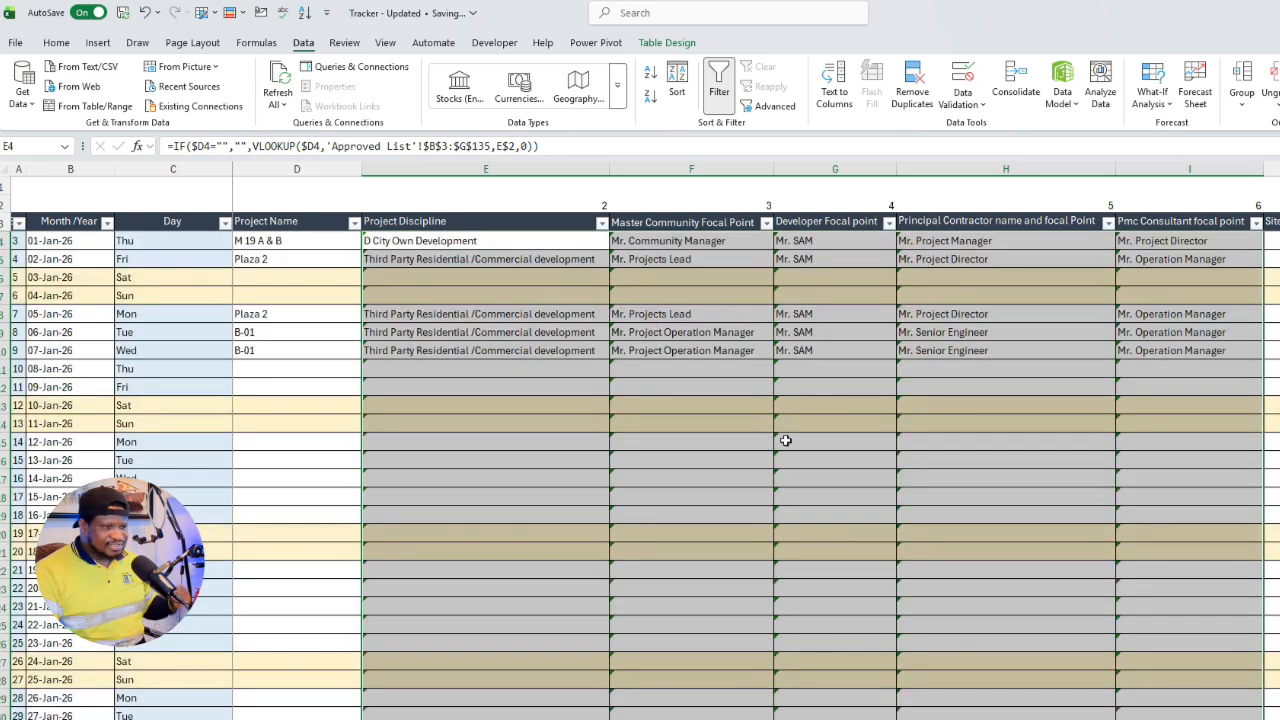
left_click(511, 518)
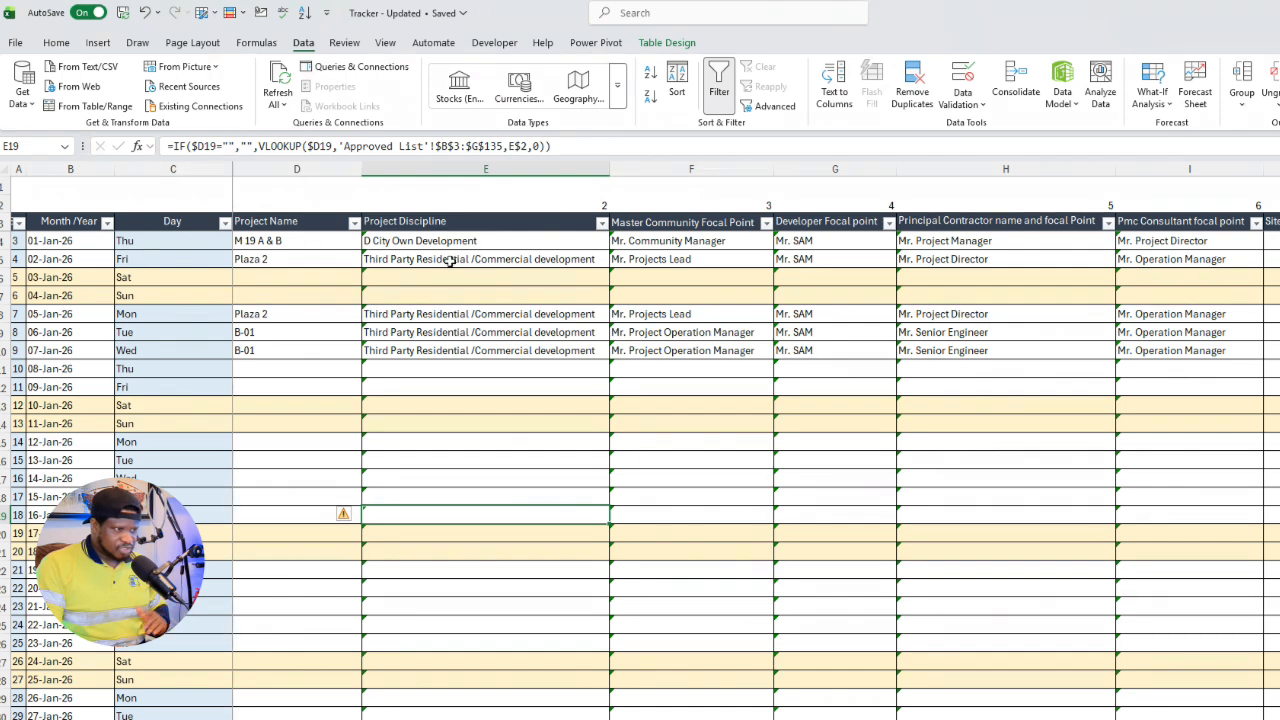
Hide row 2, which holds the index numbers above the tracker headers.
left_click_drag(538, 208, 1264, 204)
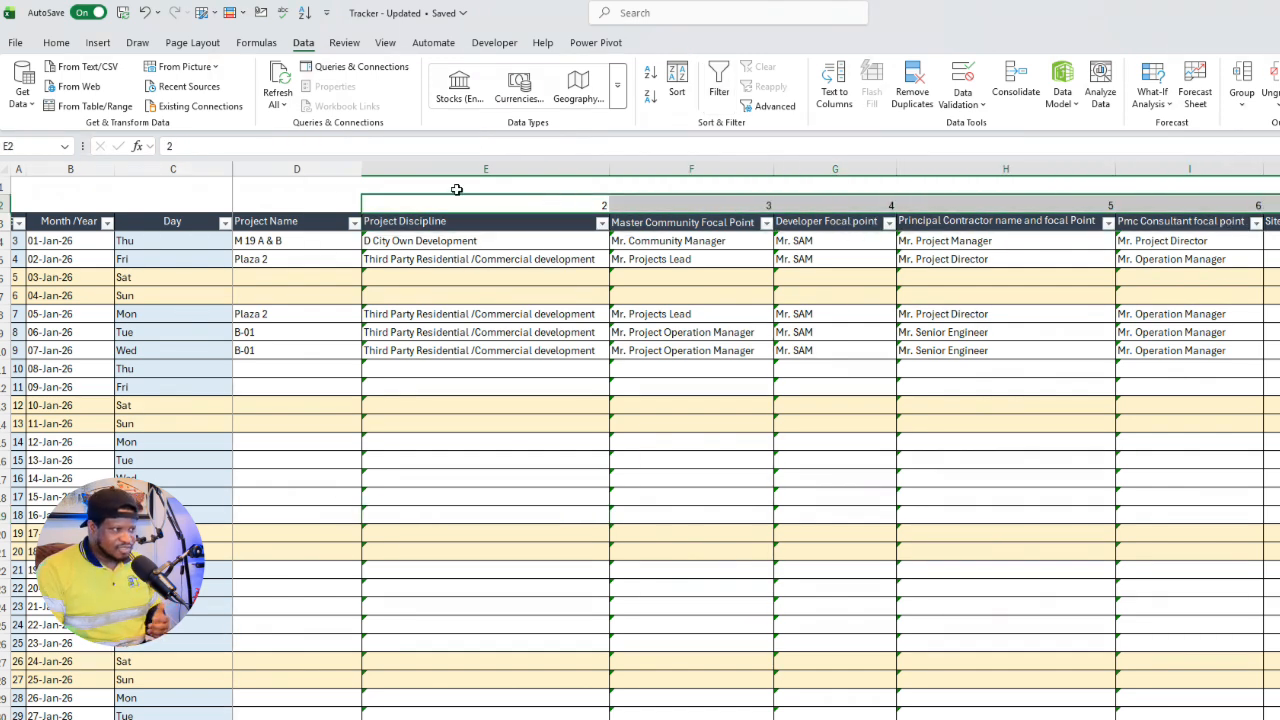
right_click(6, 204)
left_click(52, 486)
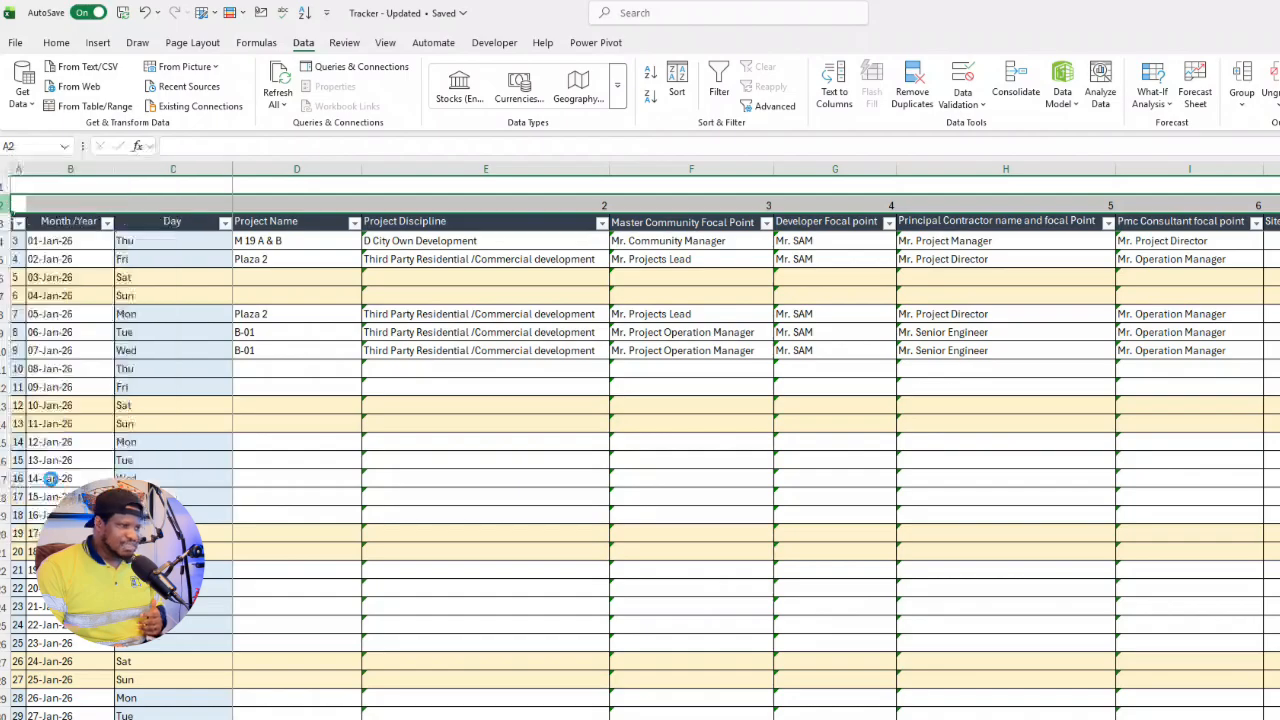
left_click(543, 544)
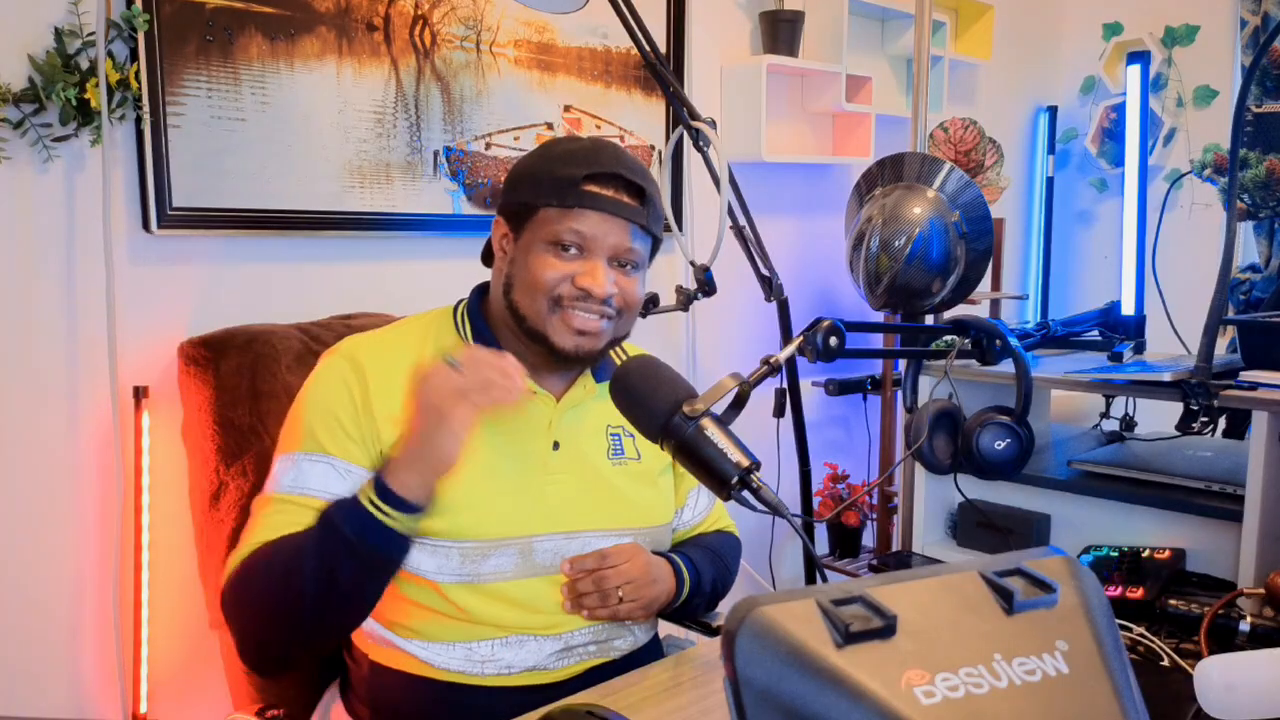